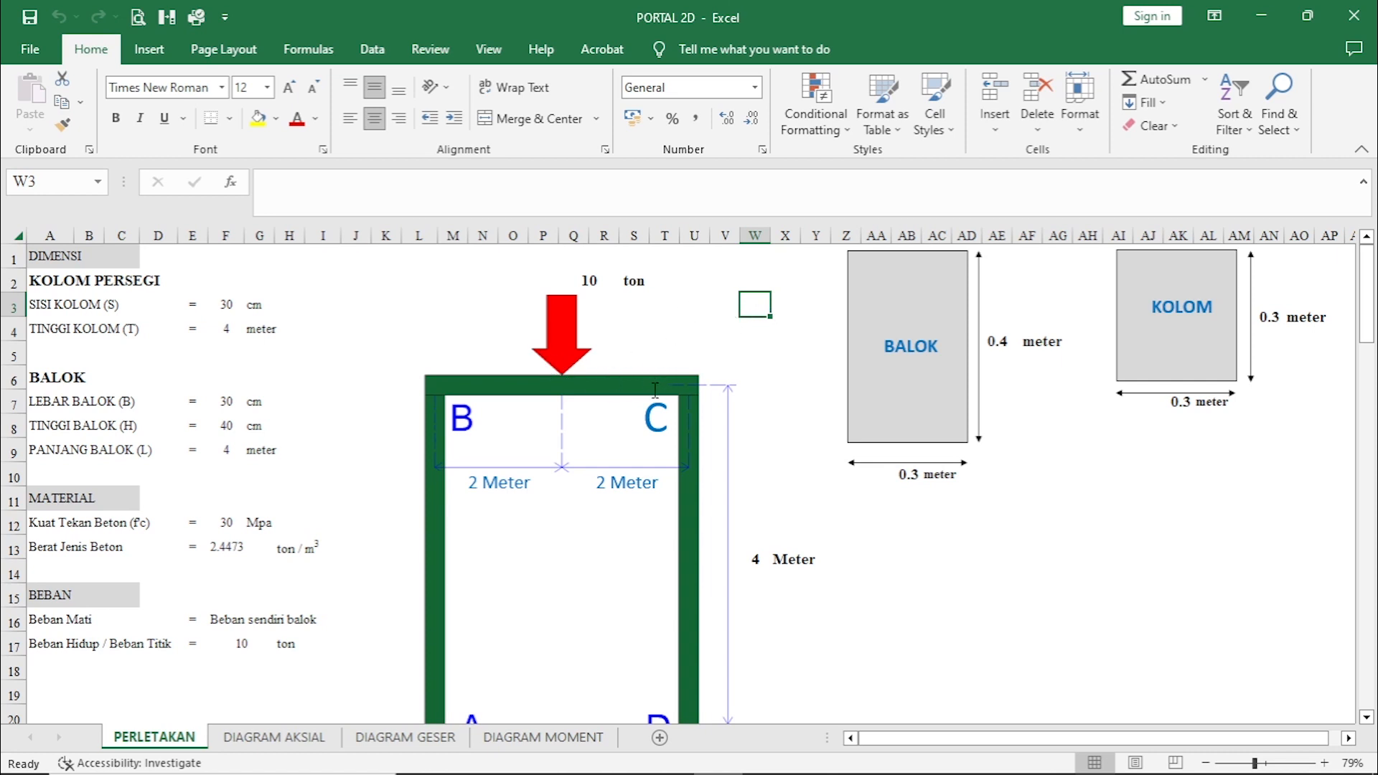
Examine the portal frame diagram and the column, beam, material and load data on the PERLETAKAN sheet.
scroll(657, 384, "down", 2)
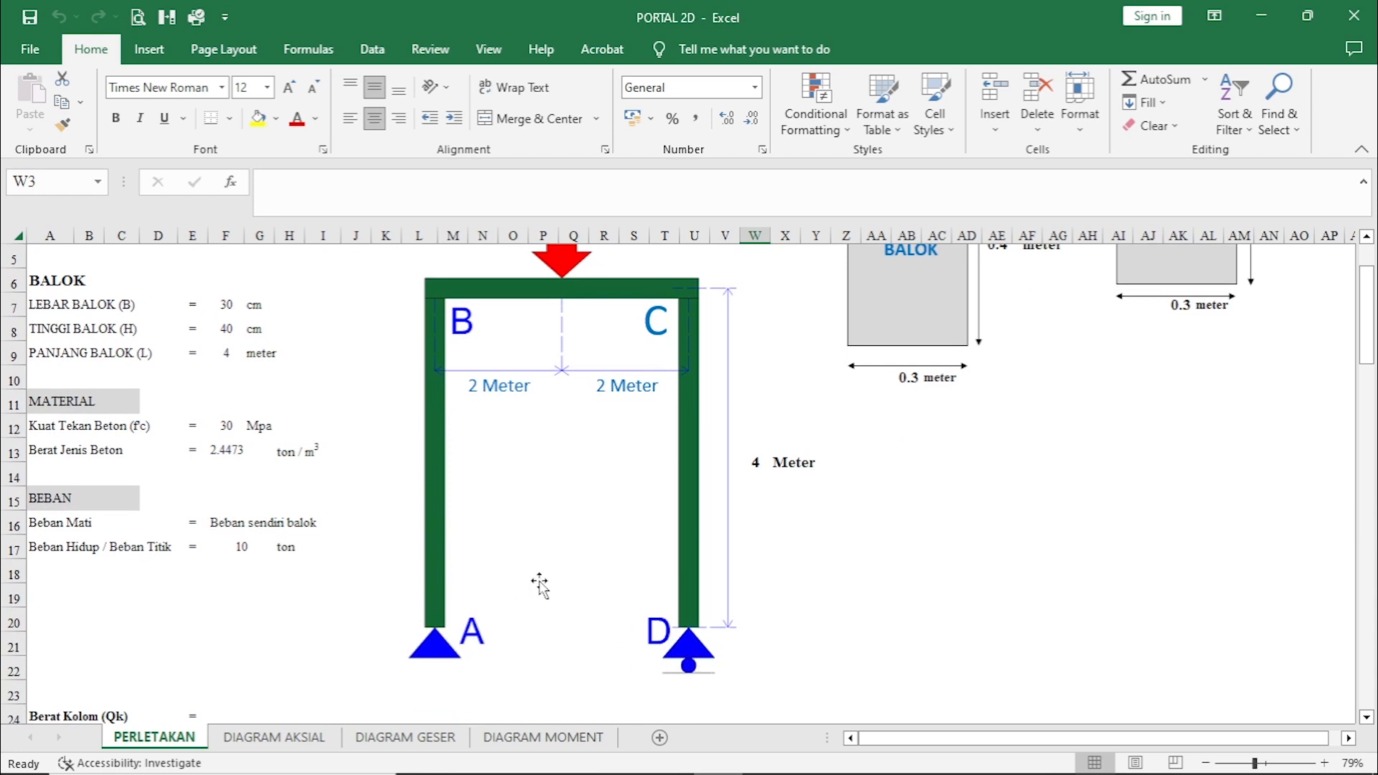
scroll(540, 585, "up", 2)
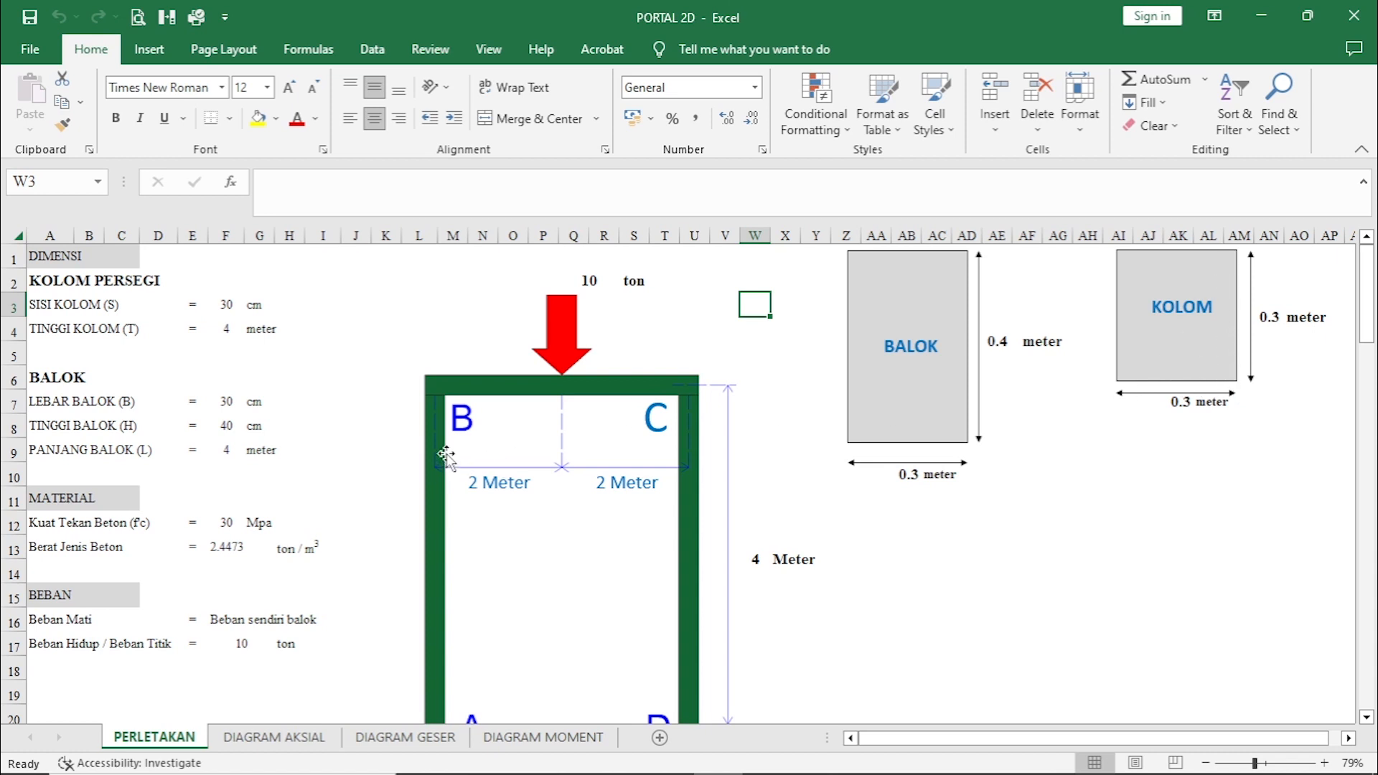
scroll(446, 455, "down", 1)
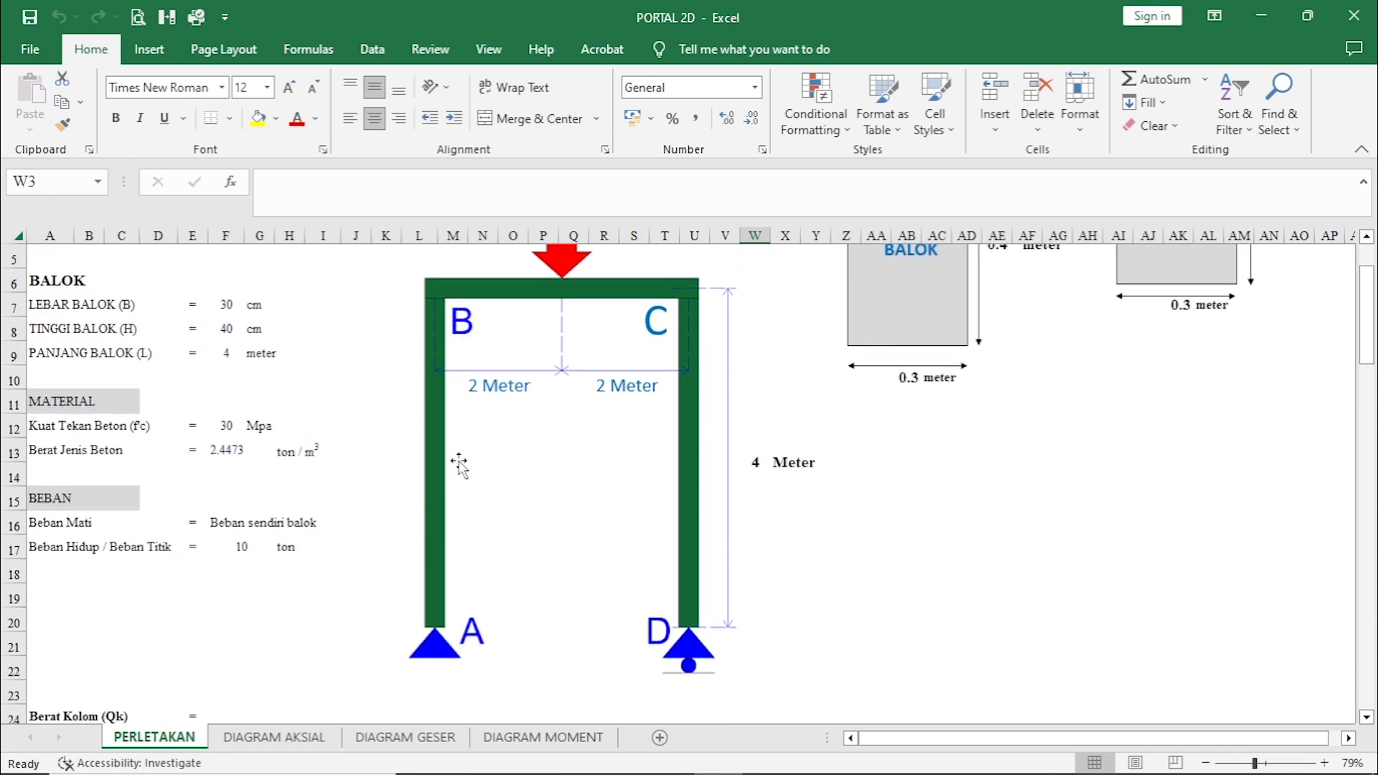
scroll(317, 482, "up", 1)
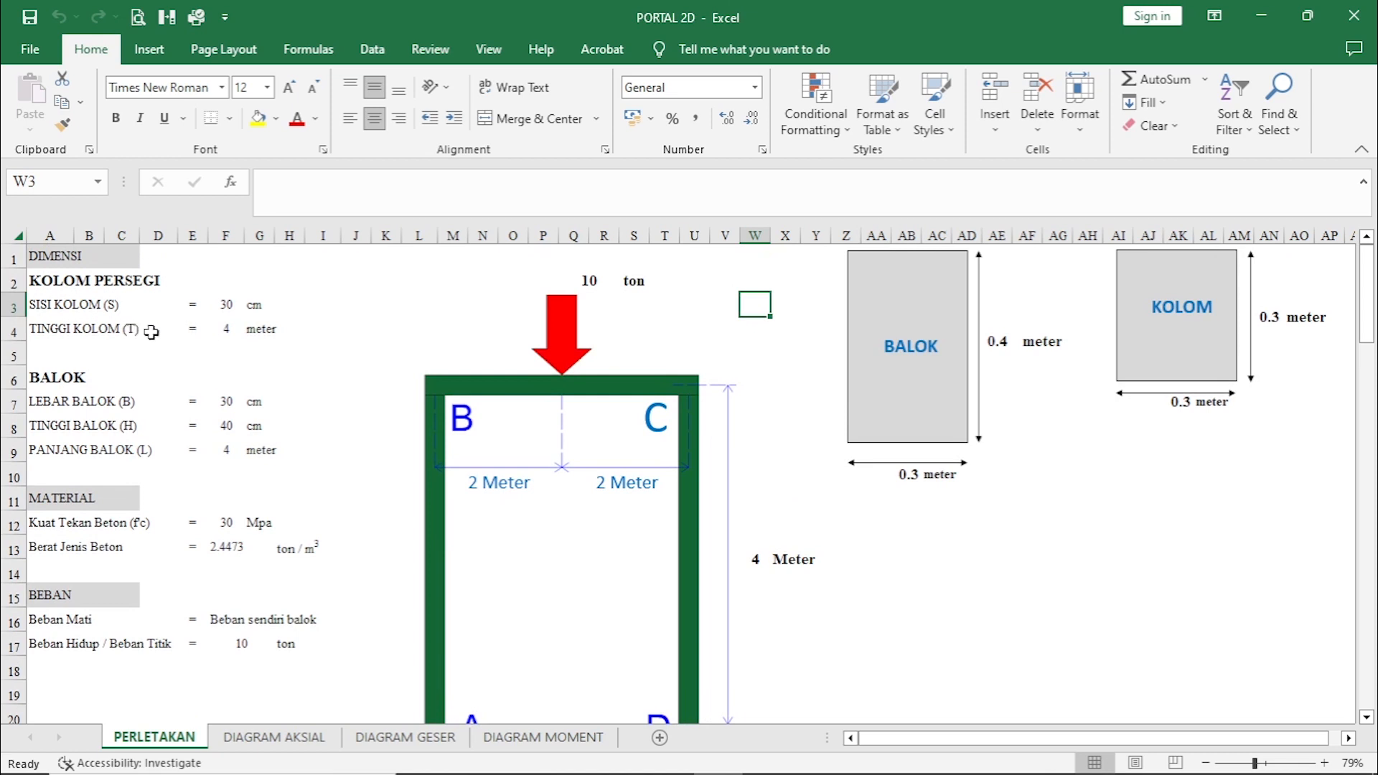
left_click(234, 331)
left_click(290, 329)
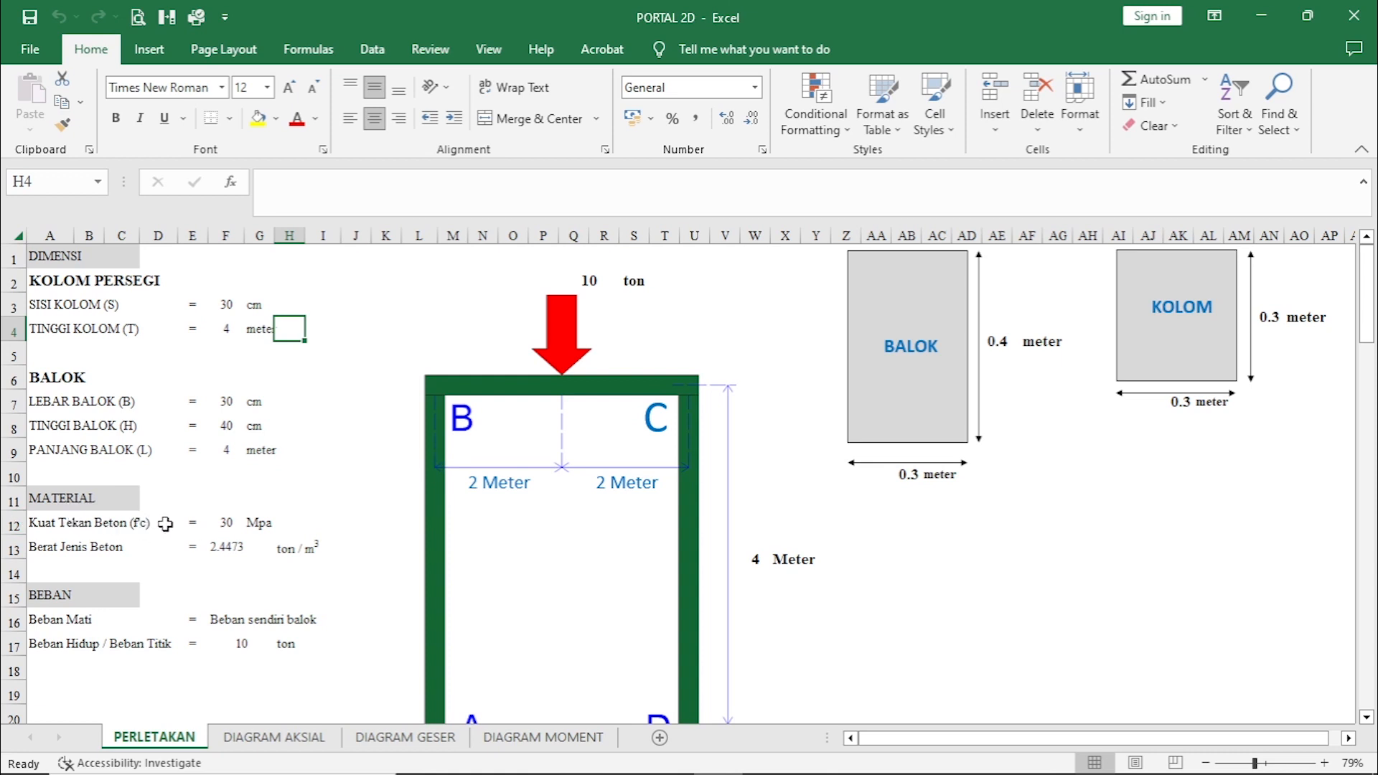
left_click(314, 523)
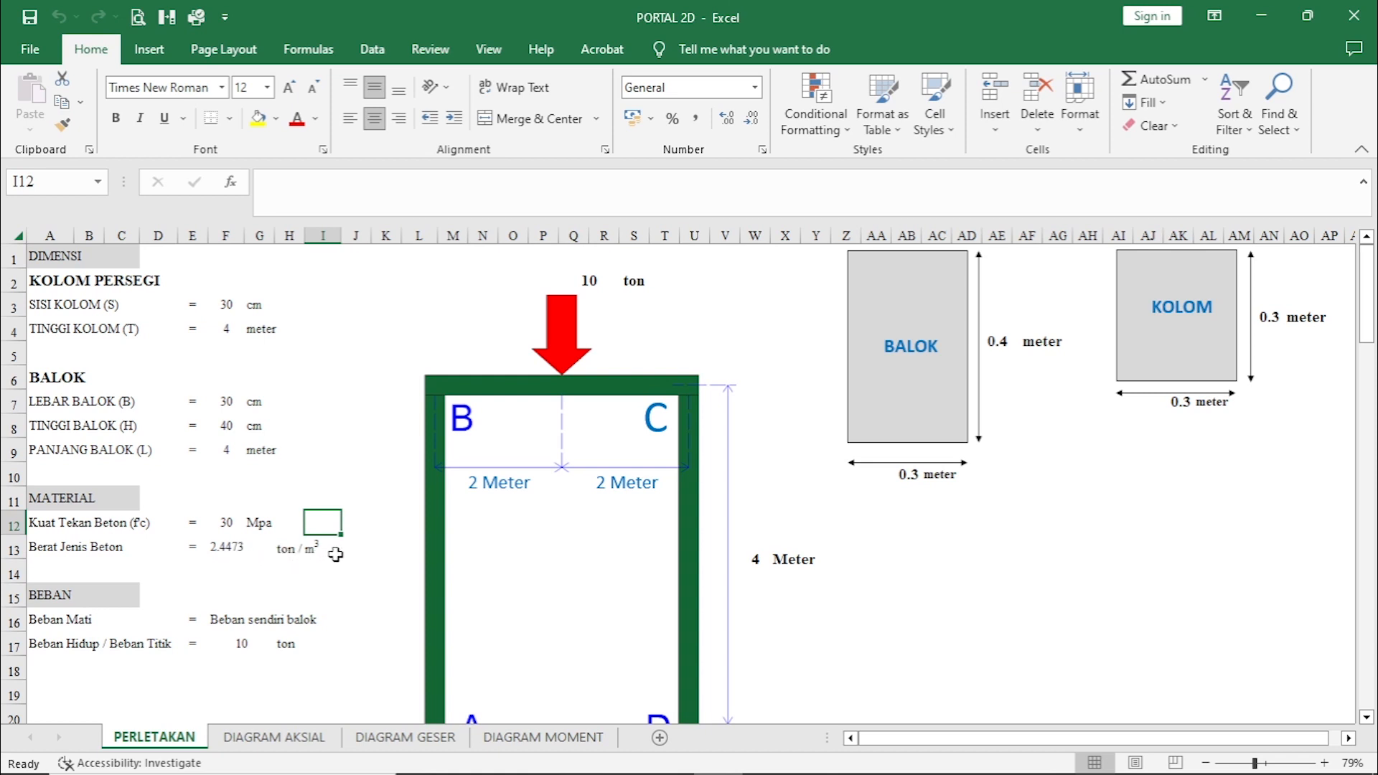
left_click(358, 549)
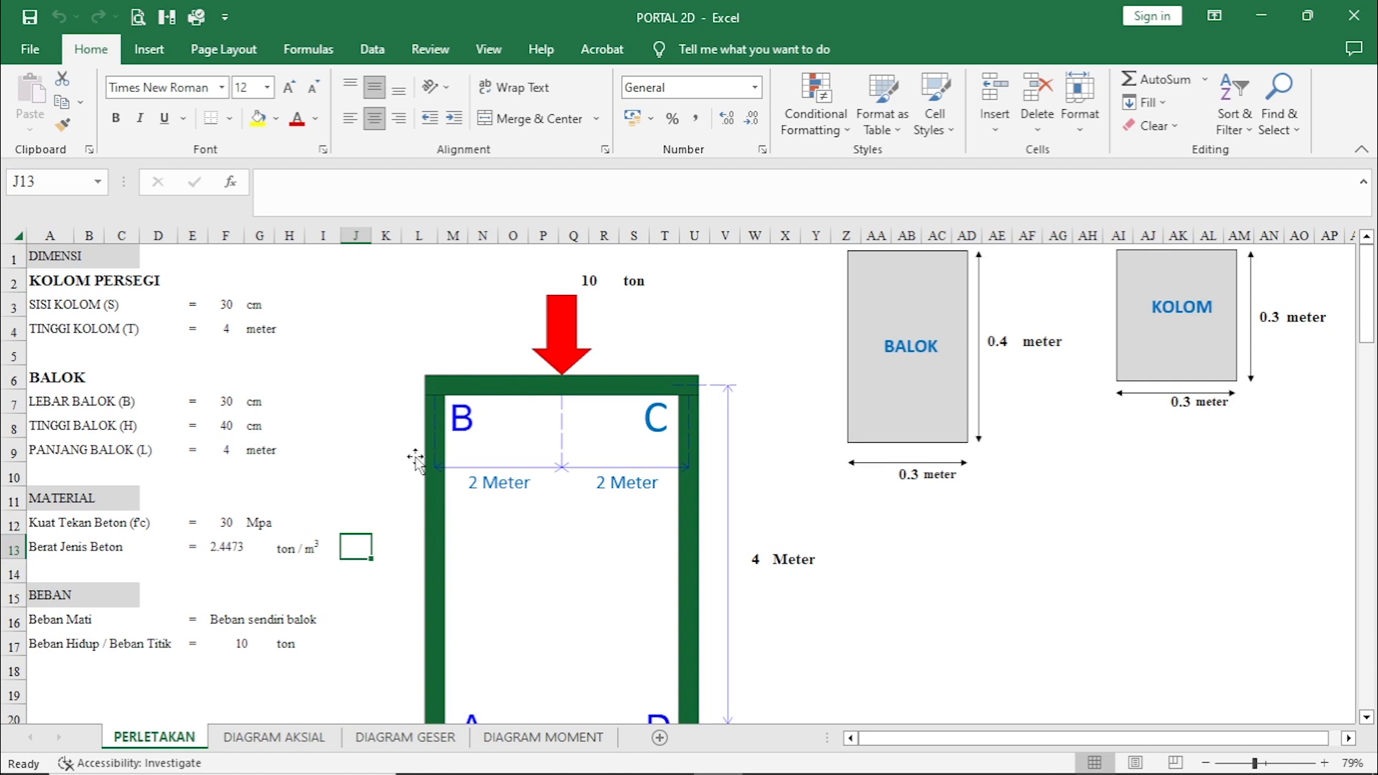
left_click(337, 623)
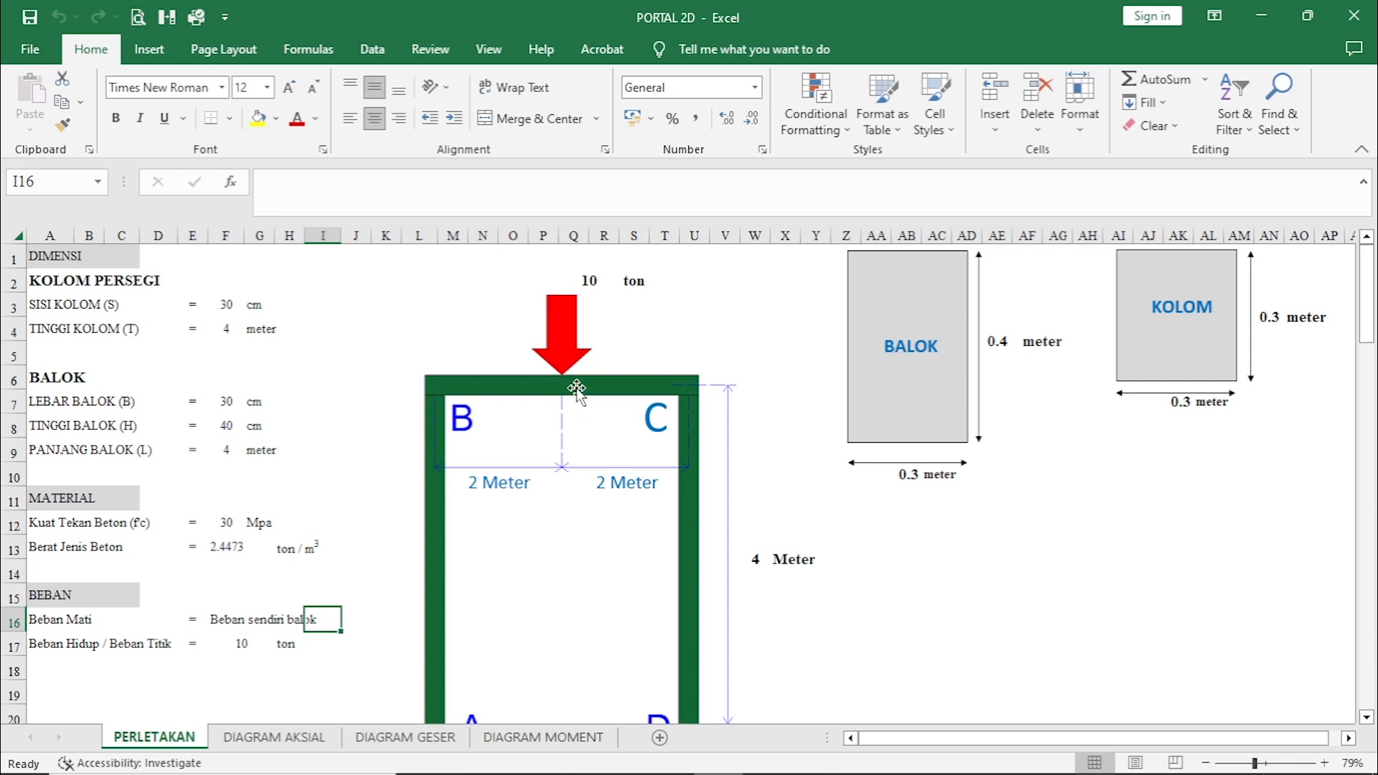
Examine the Berat Kolom (Qk) formula in F26 against the column dimensions and the concrete density in the input data.
scroll(602, 414, "down", 3)
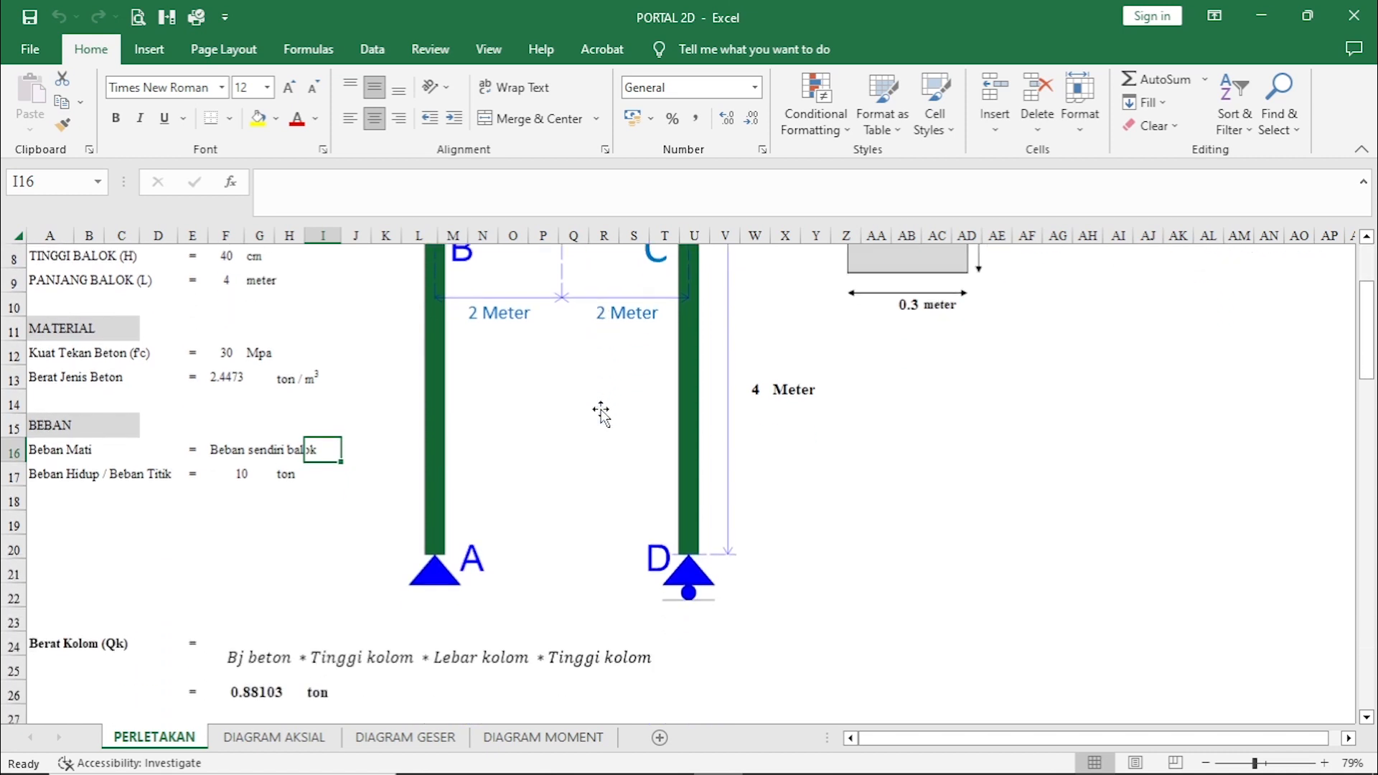
scroll(602, 414, "down", 1)
scroll(601, 414, "down", 2)
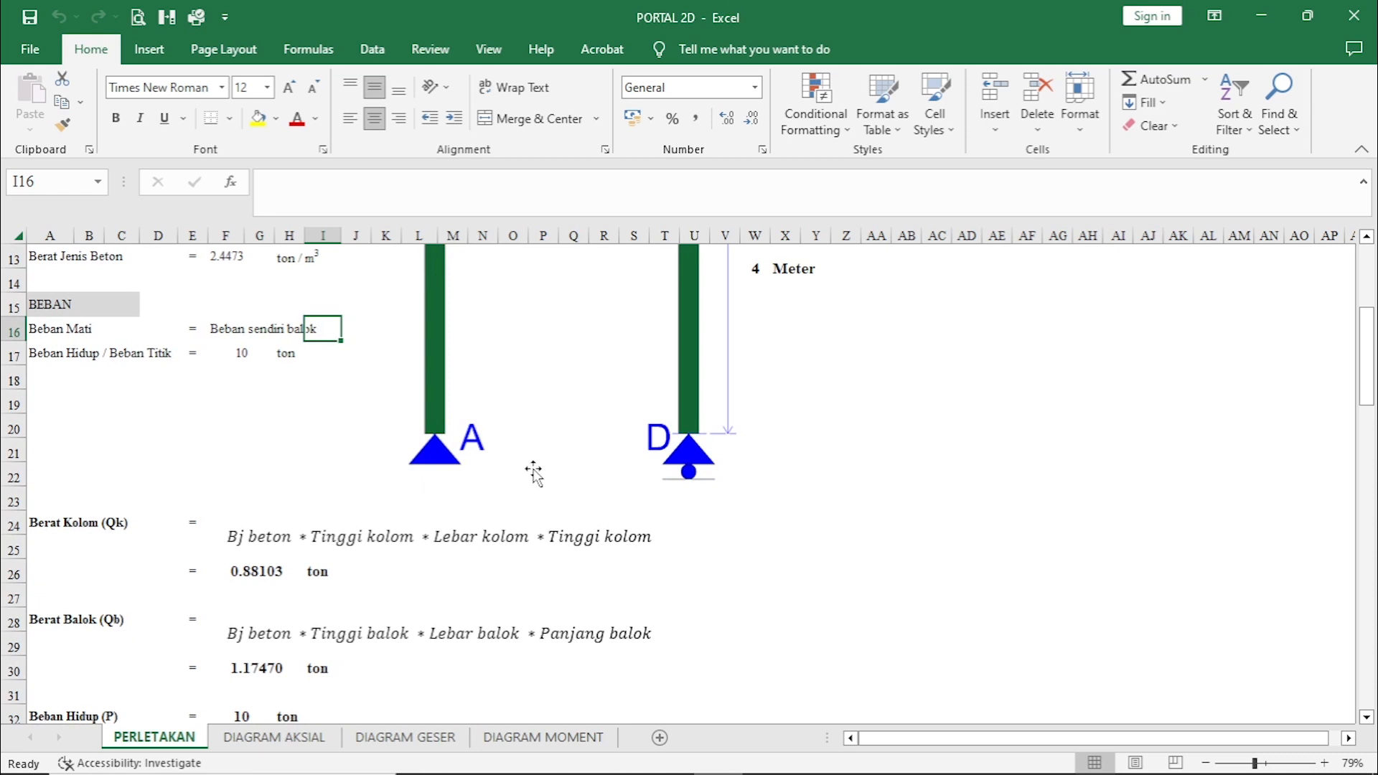
scroll(532, 471, "up", 4)
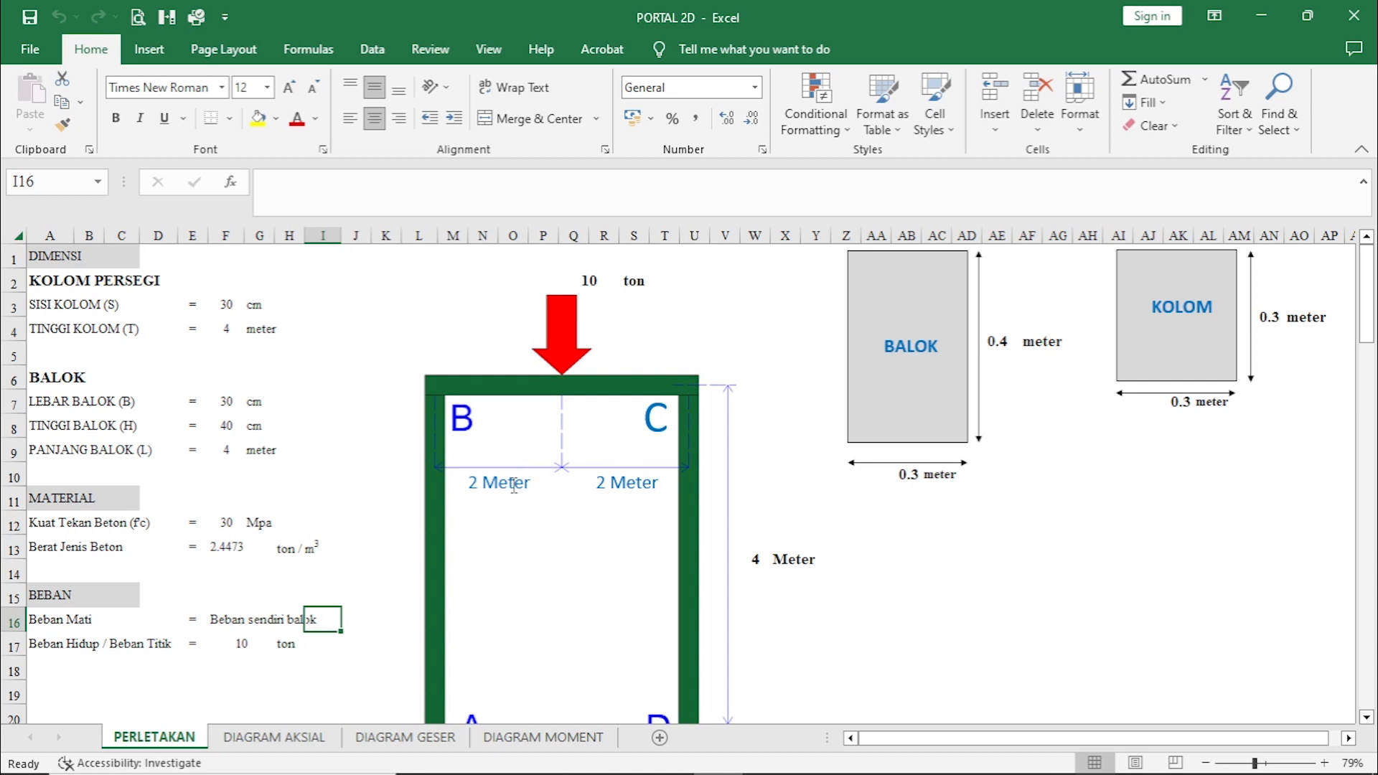
scroll(352, 511, "down", 1)
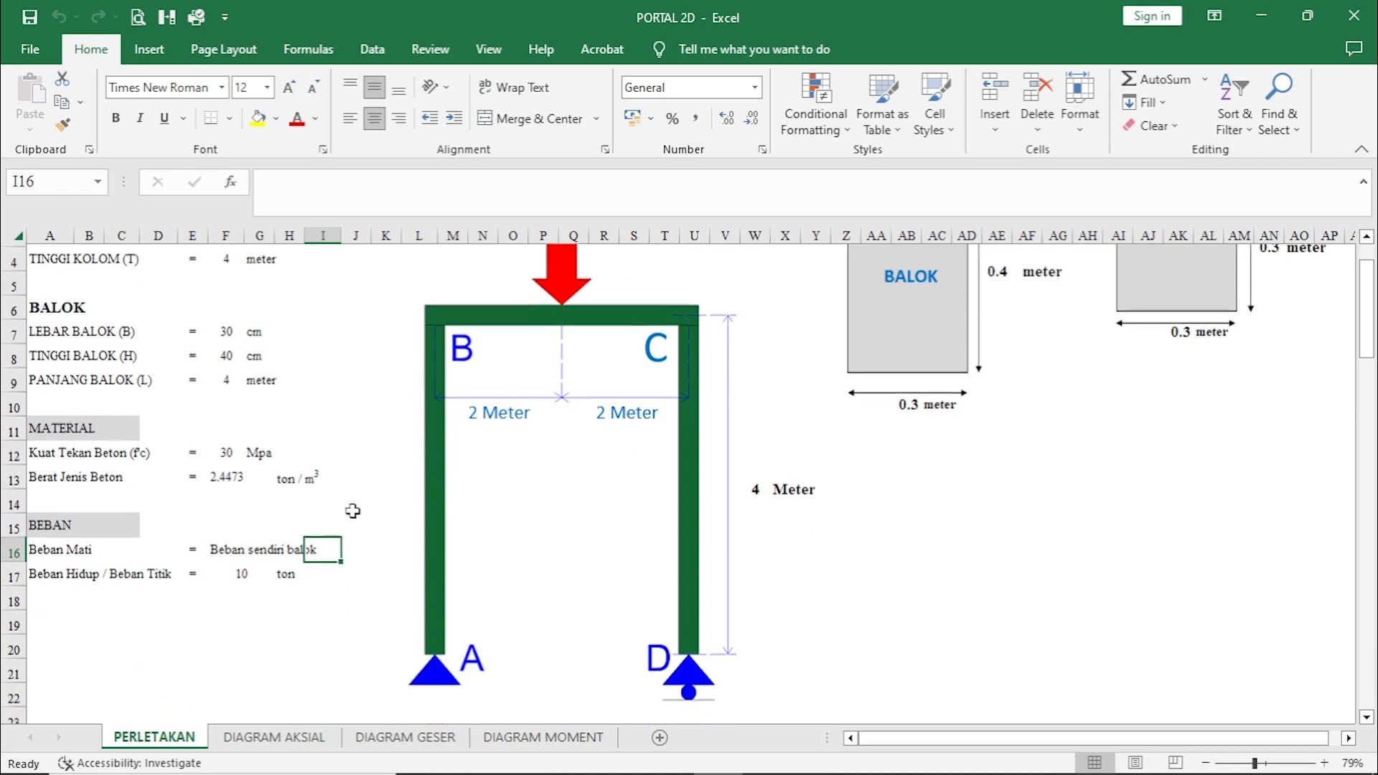
scroll(352, 511, "down", 3)
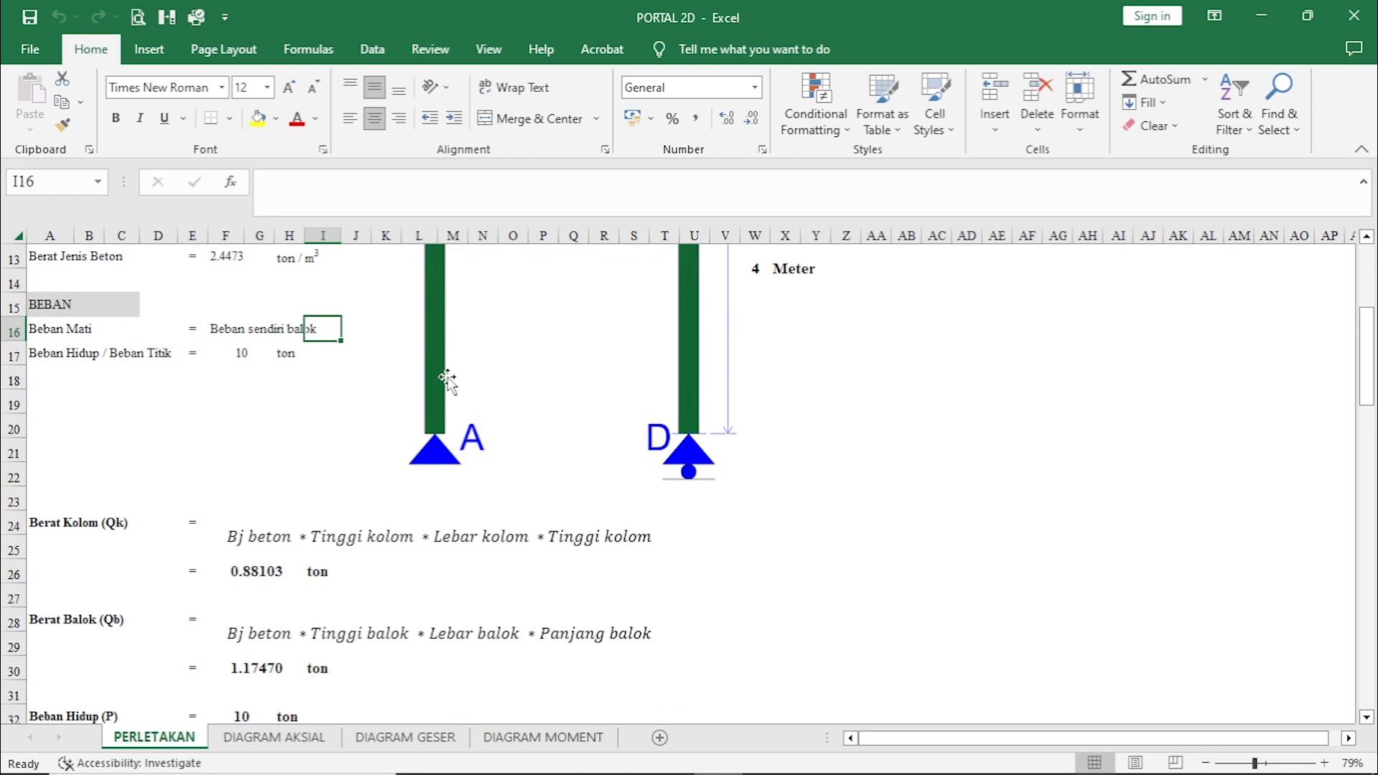
scroll(320, 510, "down", 1)
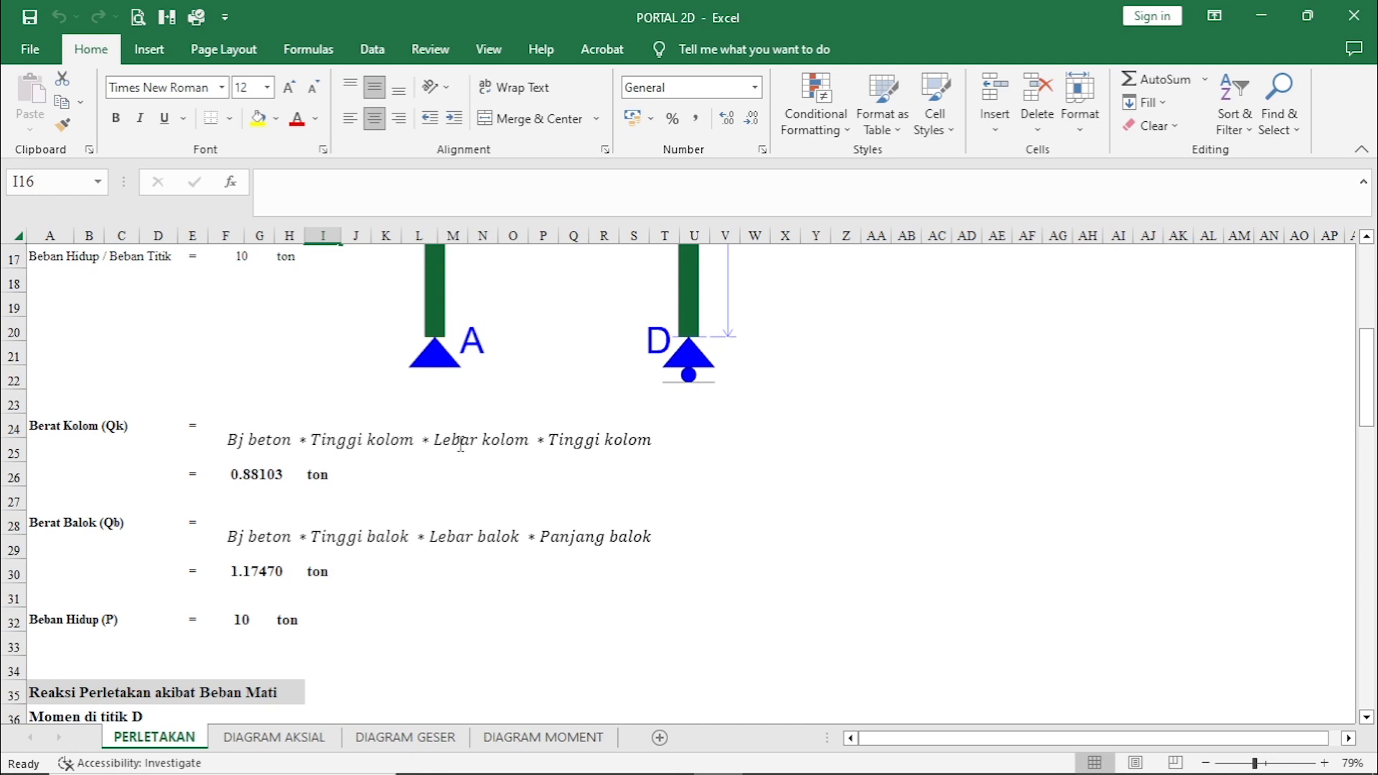
scroll(660, 466, "up", 2)
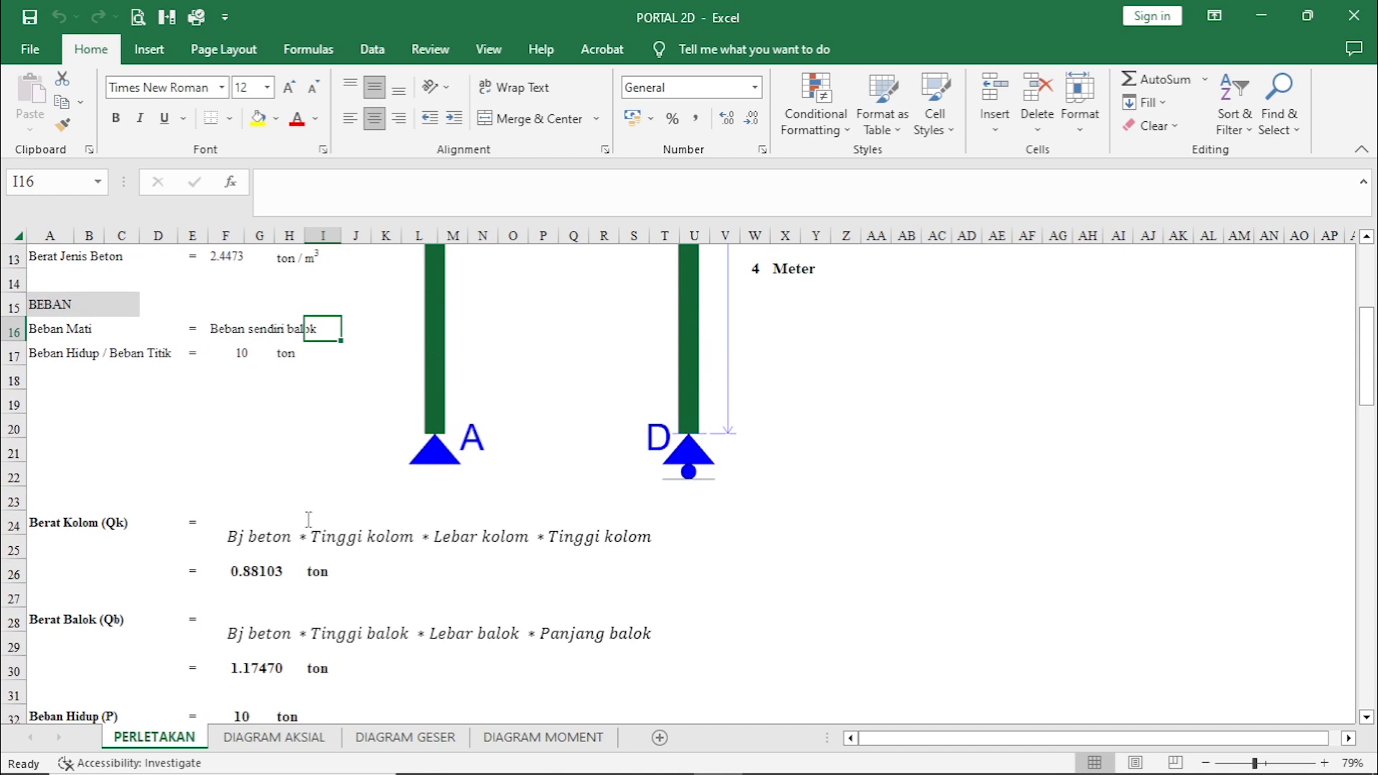
scroll(312, 511, "down", 2)
left_click(261, 476)
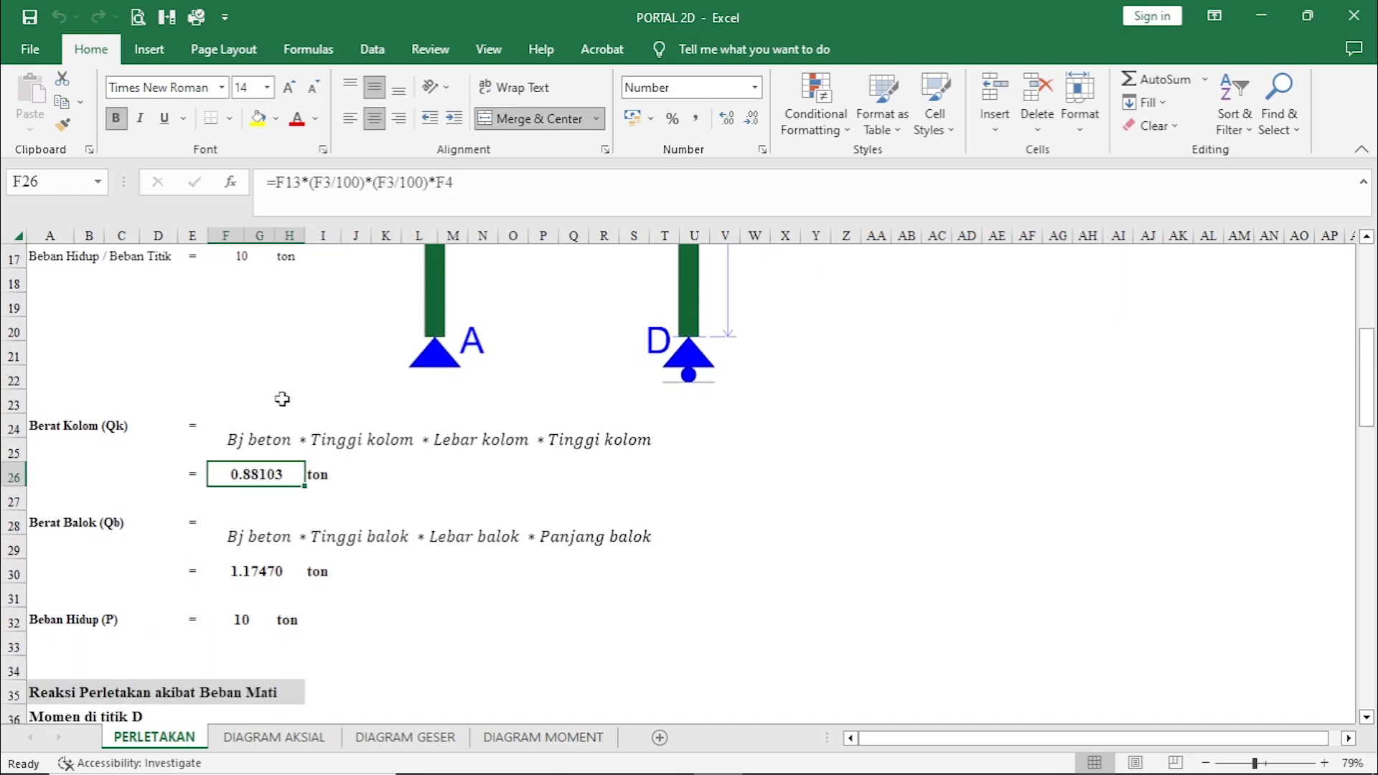
scroll(329, 442, "up", 2)
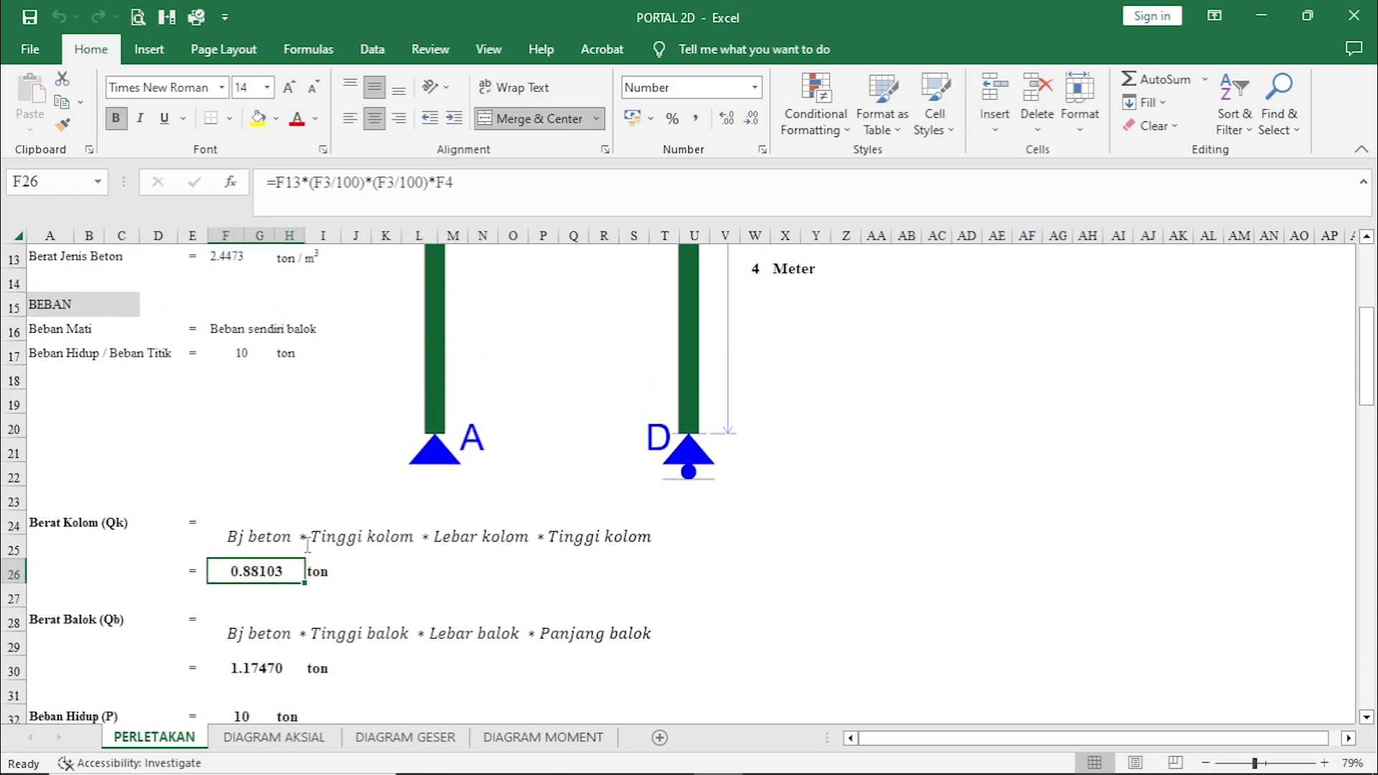
scroll(362, 535, "up", 6)
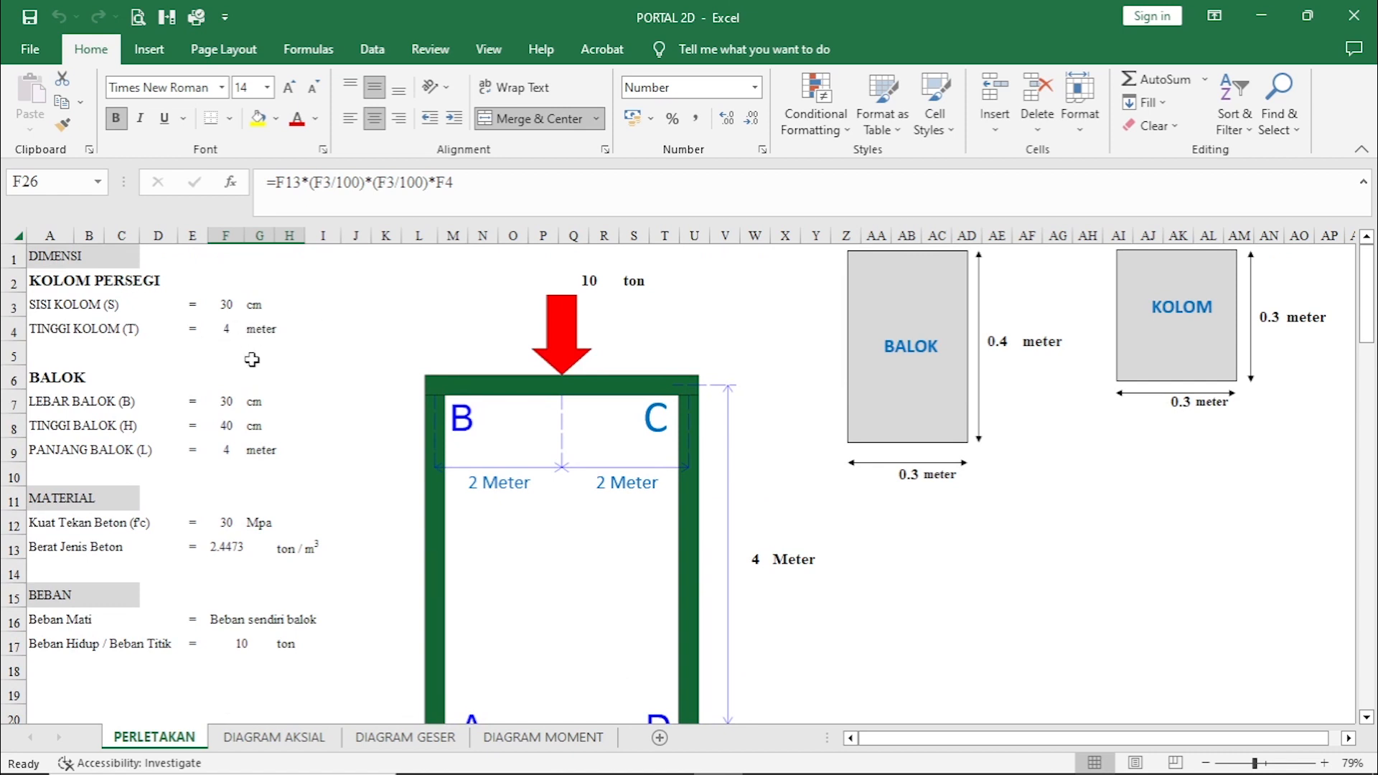
scroll(298, 338, "down", 5)
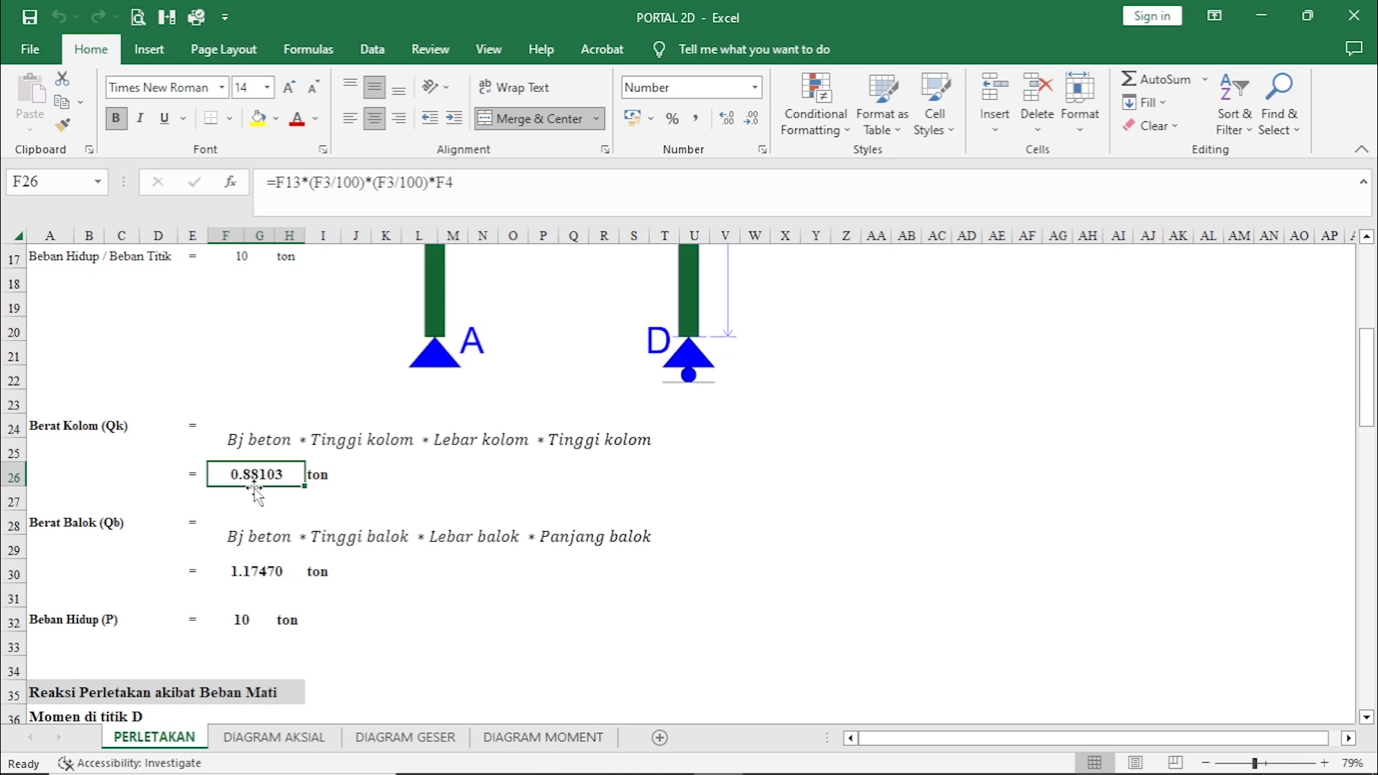
left_click(364, 477)
Review the Berat Balok (Qb) calculation and the Beban Hidup (P) value against the beam dimensions and load data.
scroll(363, 474, "down", 2)
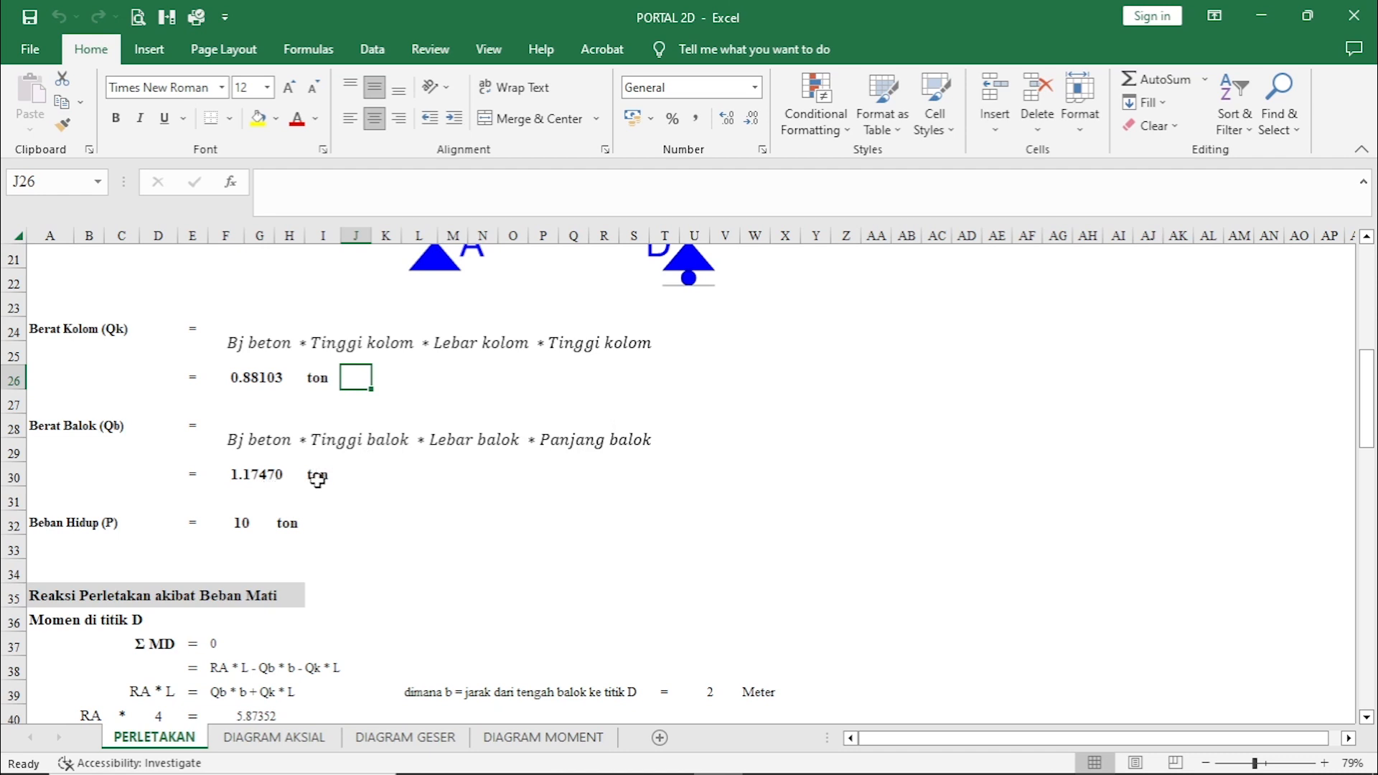
scroll(322, 482, "up", 5)
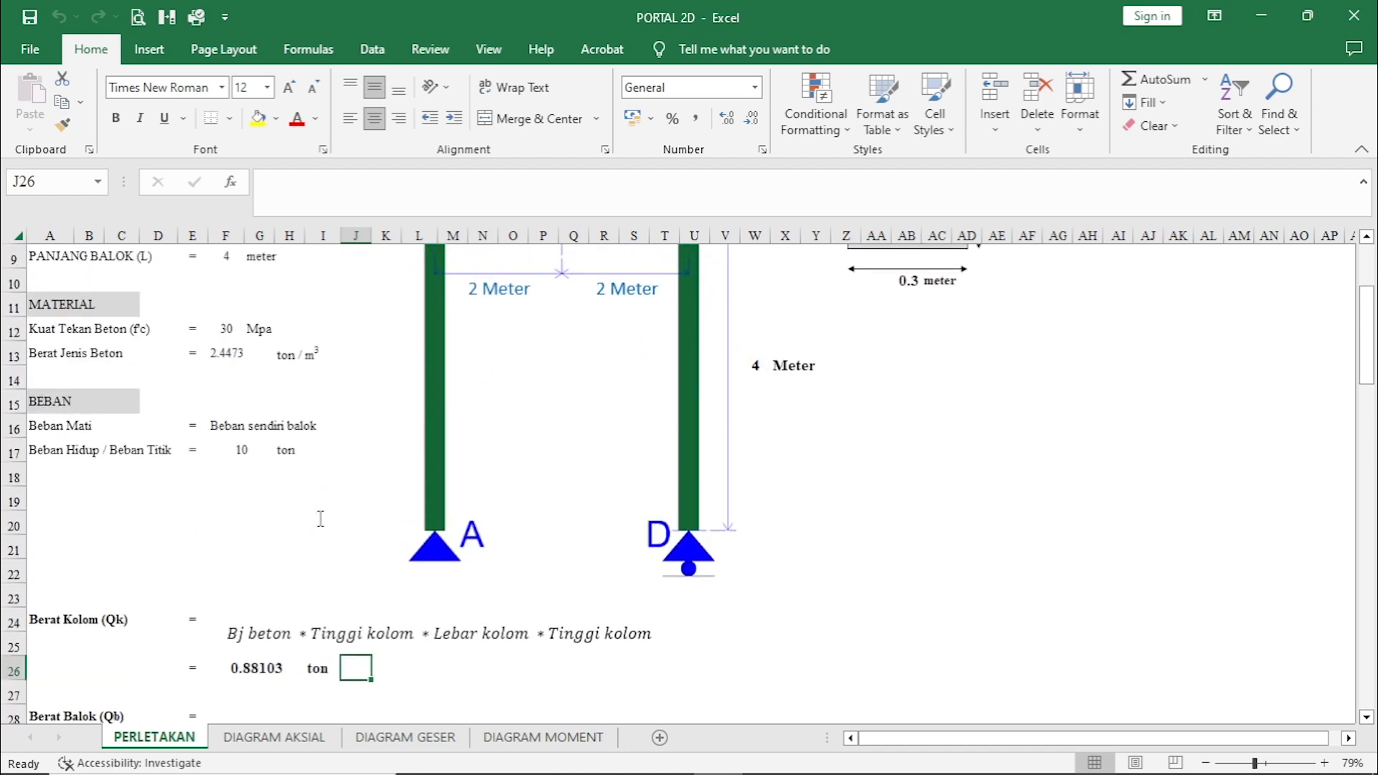
scroll(309, 516, "up", 2)
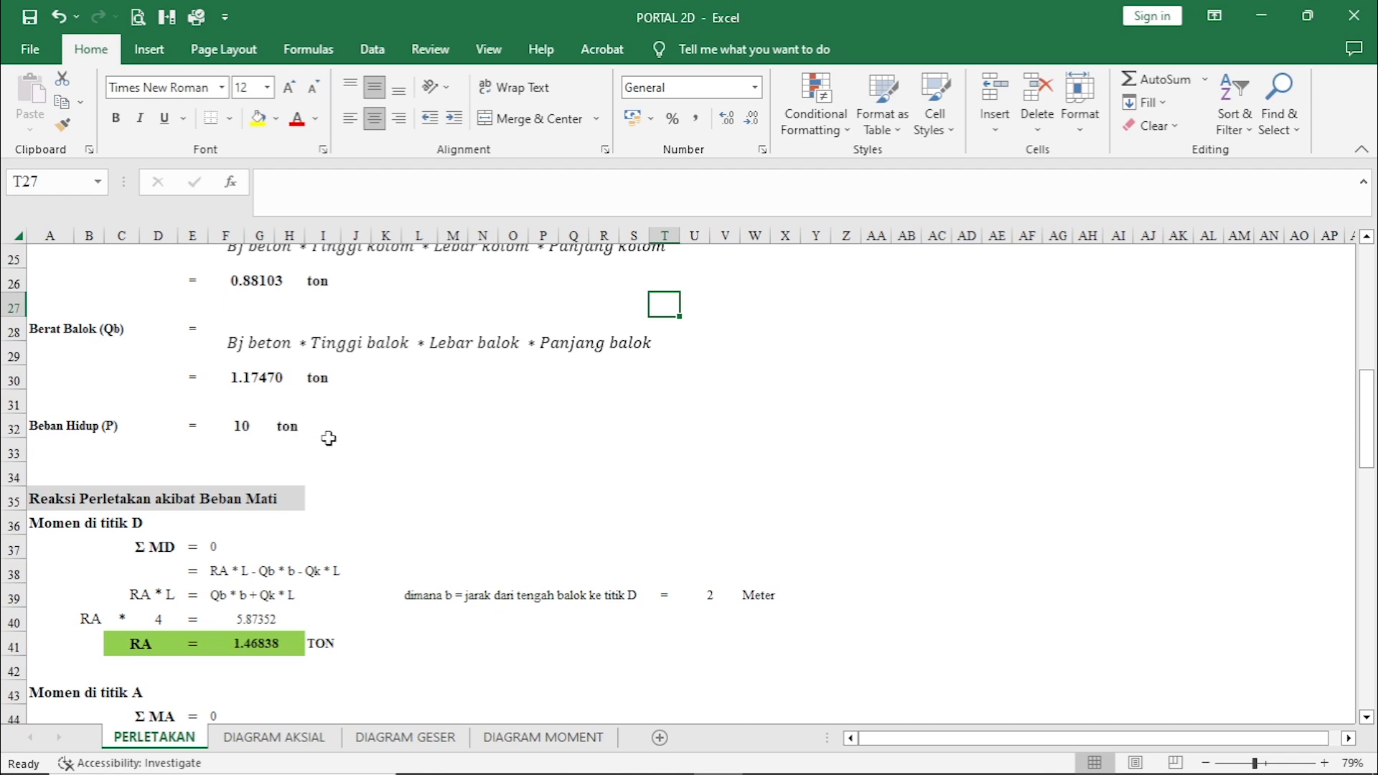
scroll(337, 445, "up", 2)
scroll(344, 456, "down", 3)
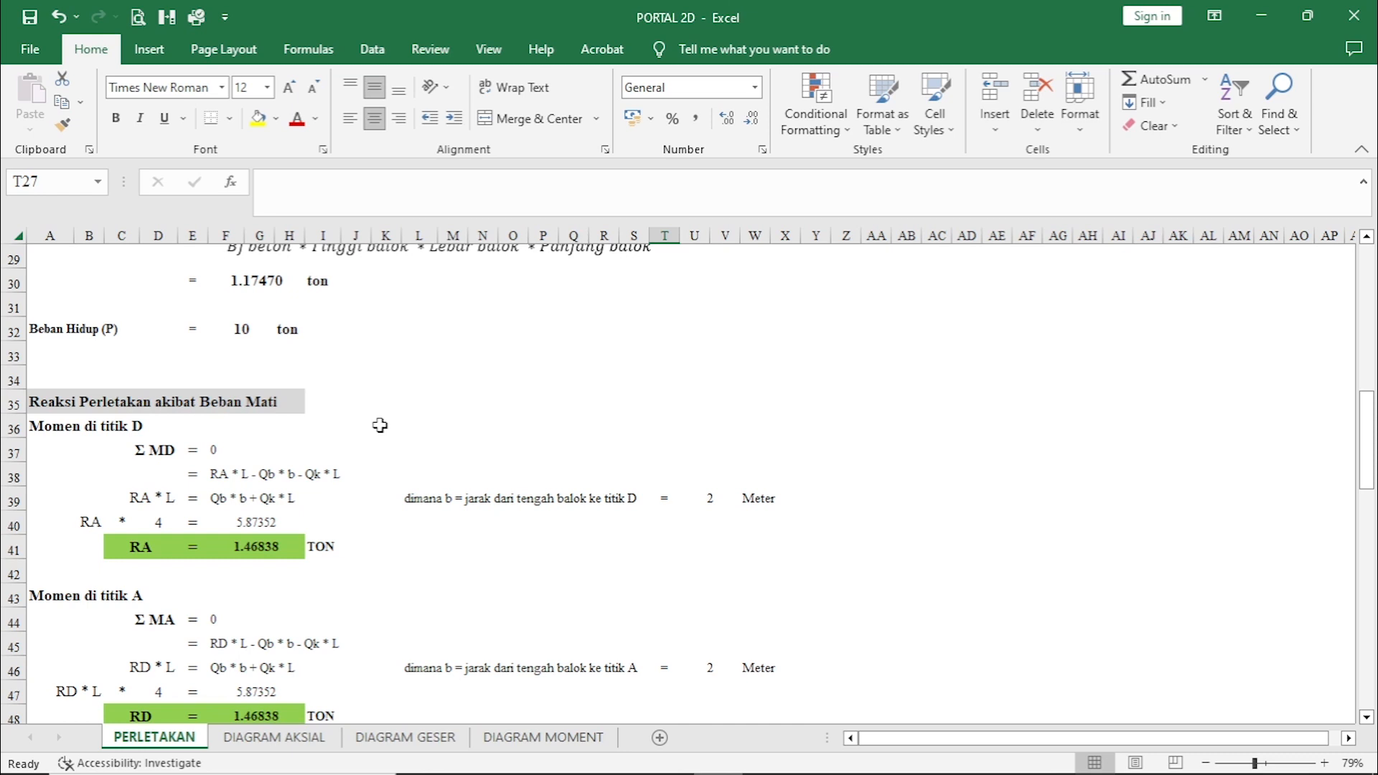
Examine the dead-load moment equation about point D for reaction RA, comparing its loads and distances with the portal frame diagram.
scroll(380, 425, "down", 2)
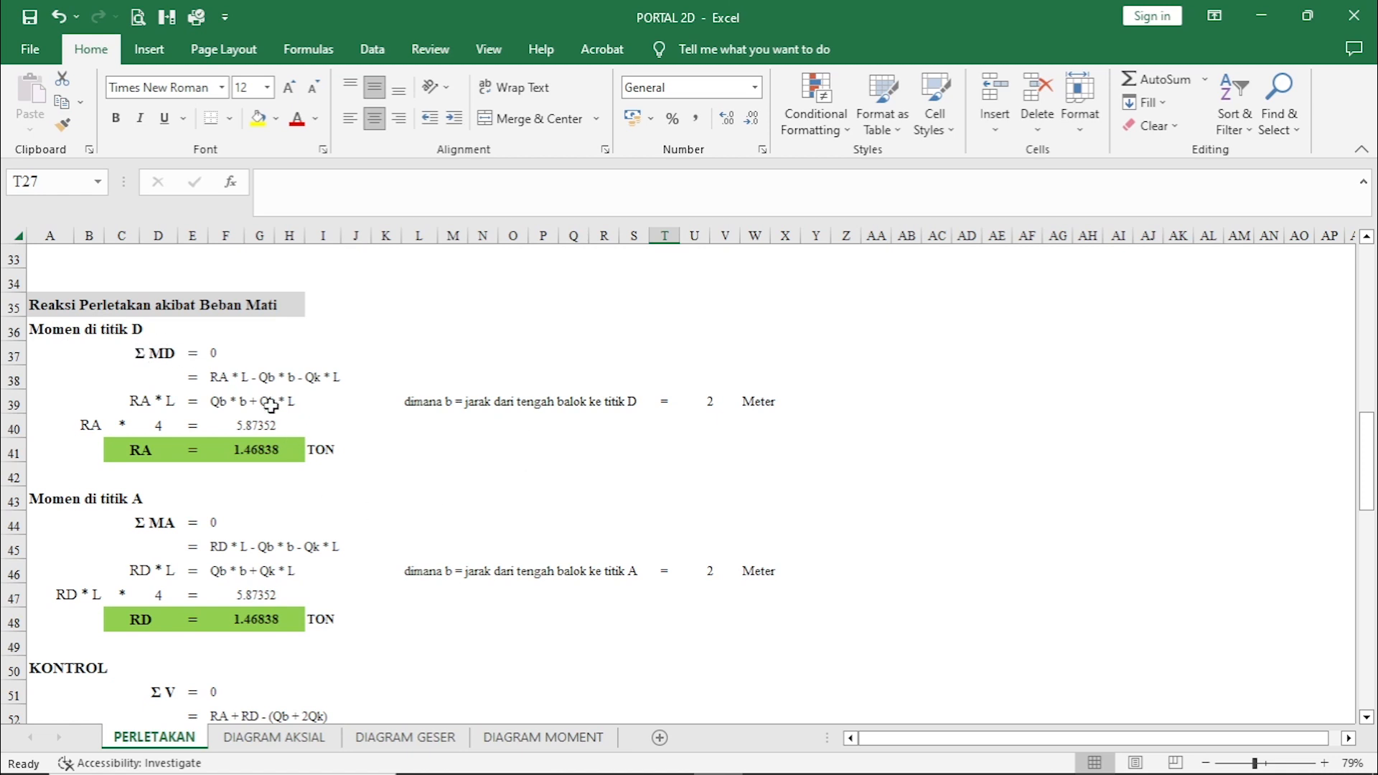
scroll(617, 506, "up", 8)
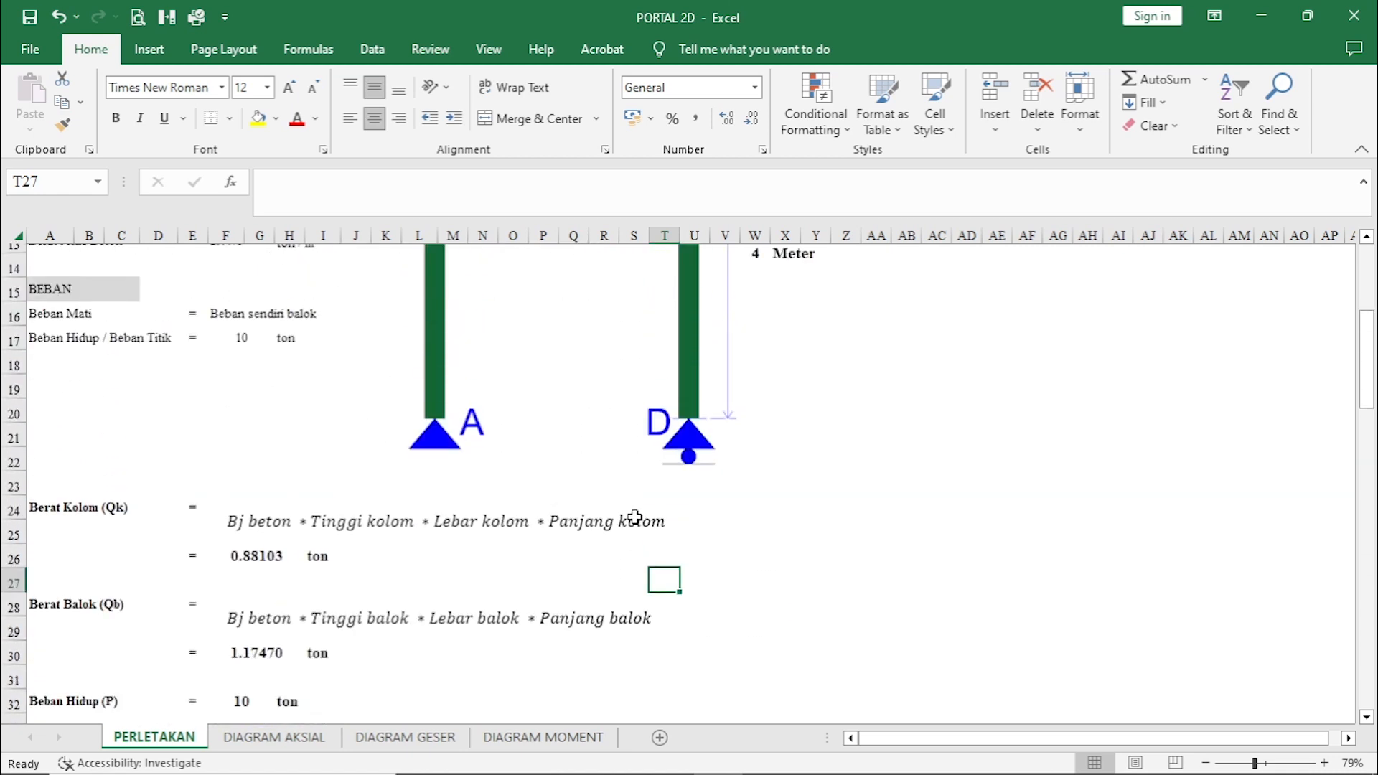
scroll(624, 524, "up", 3)
scroll(529, 563, "down", 1)
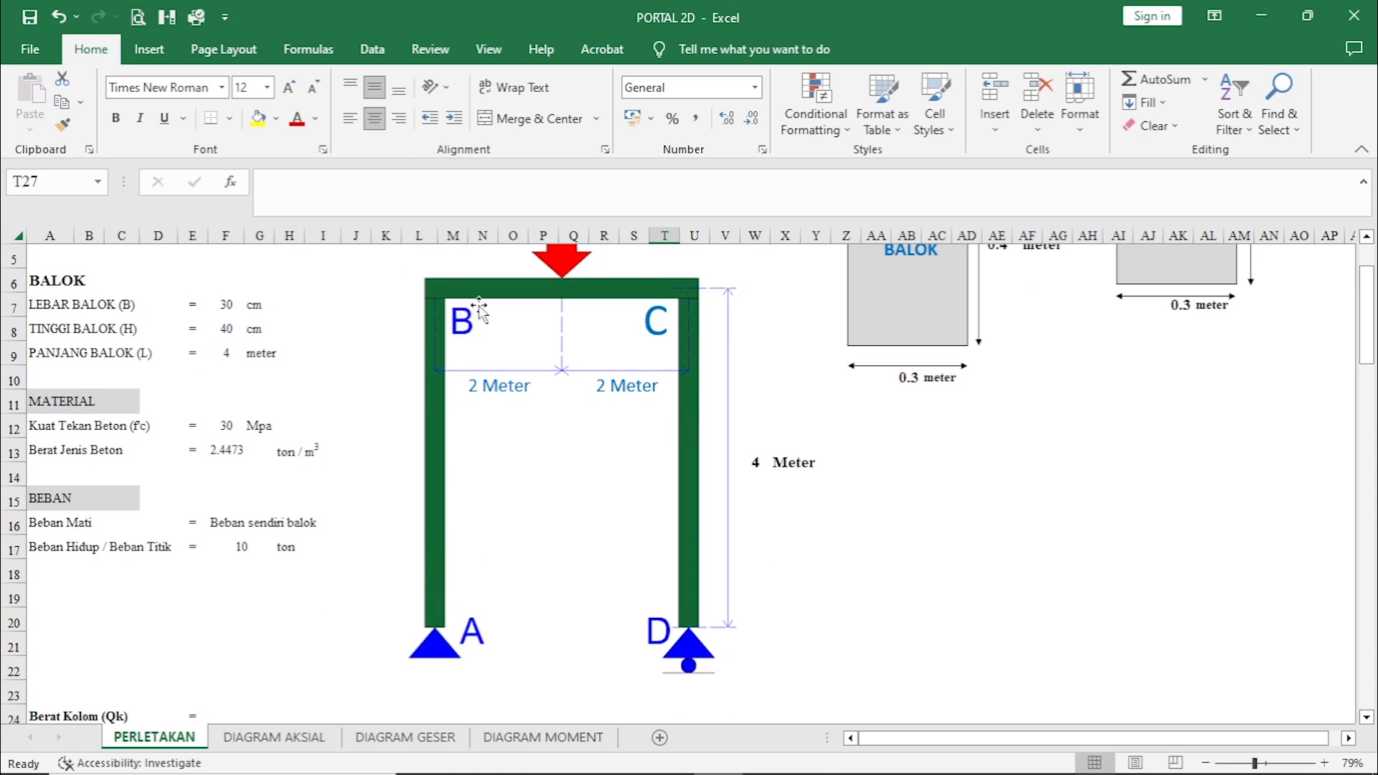
scroll(384, 550, "down", 9)
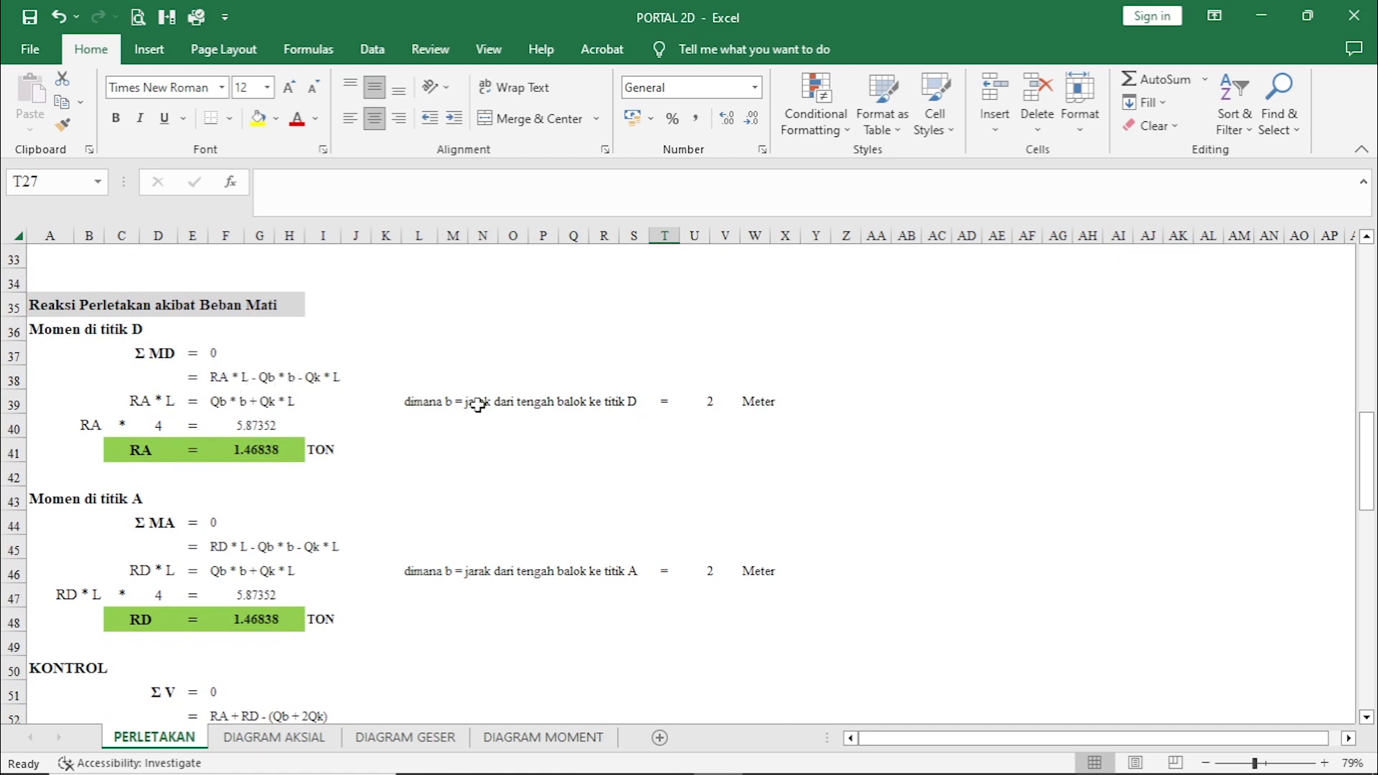
scroll(531, 452, "up", 9)
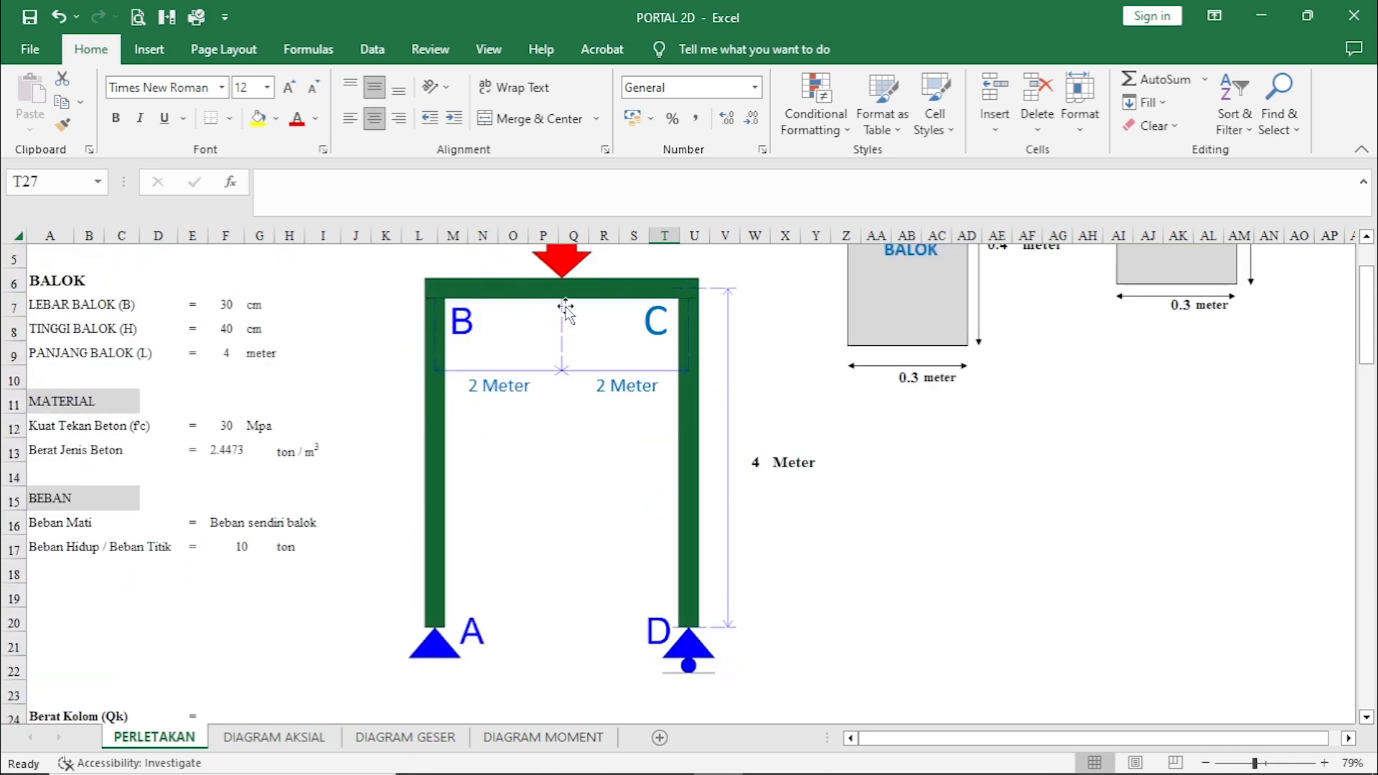
scroll(574, 373, "down", 7)
scroll(518, 512, "down", 3)
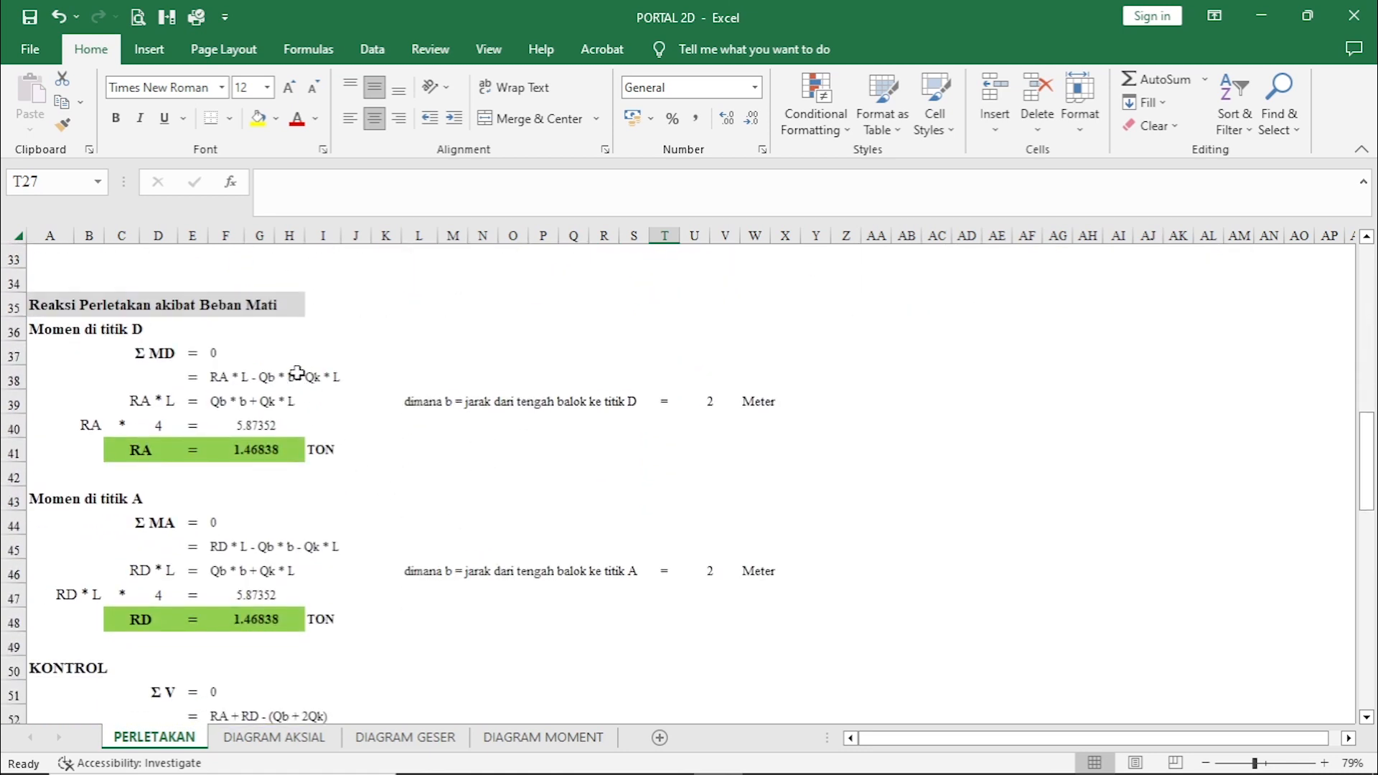
scroll(477, 428, "up", 5)
scroll(623, 462, "up", 4)
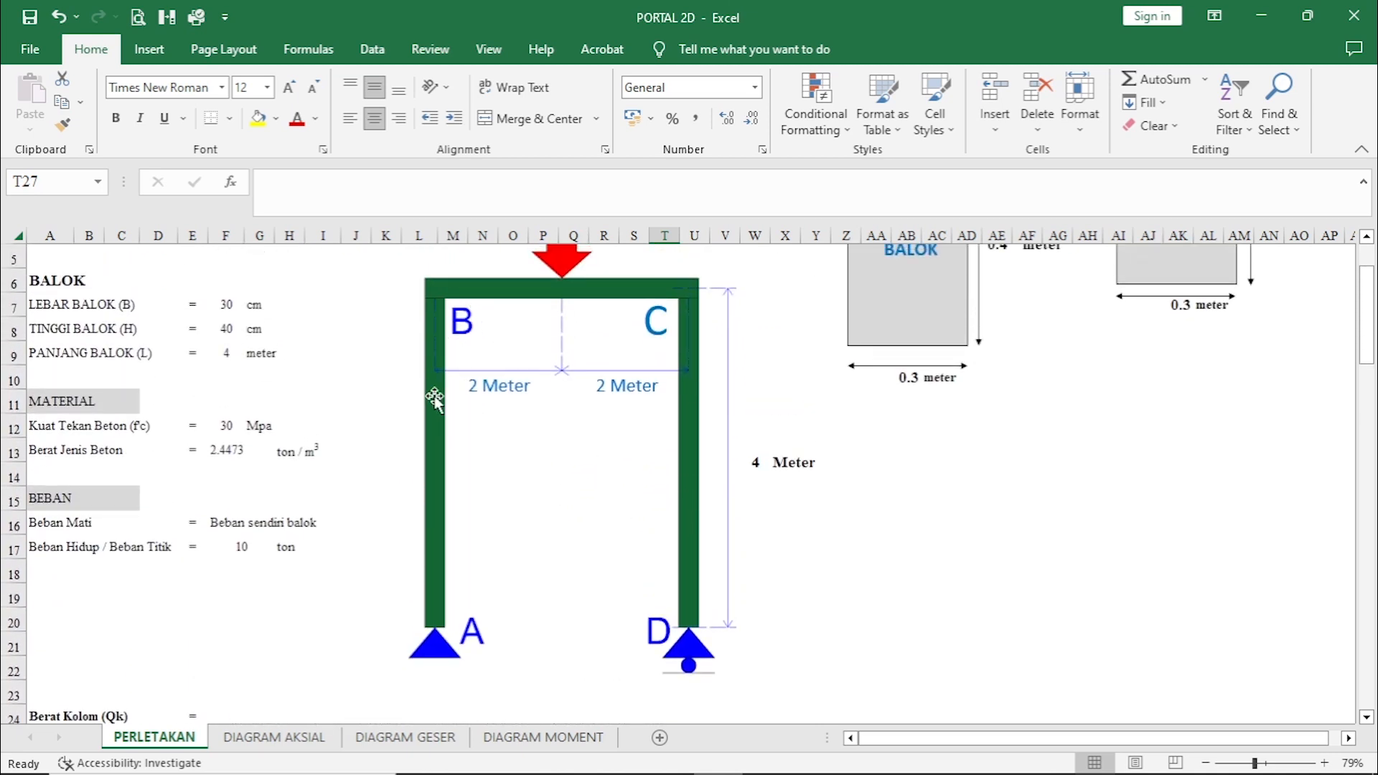
scroll(629, 615, "down", 8)
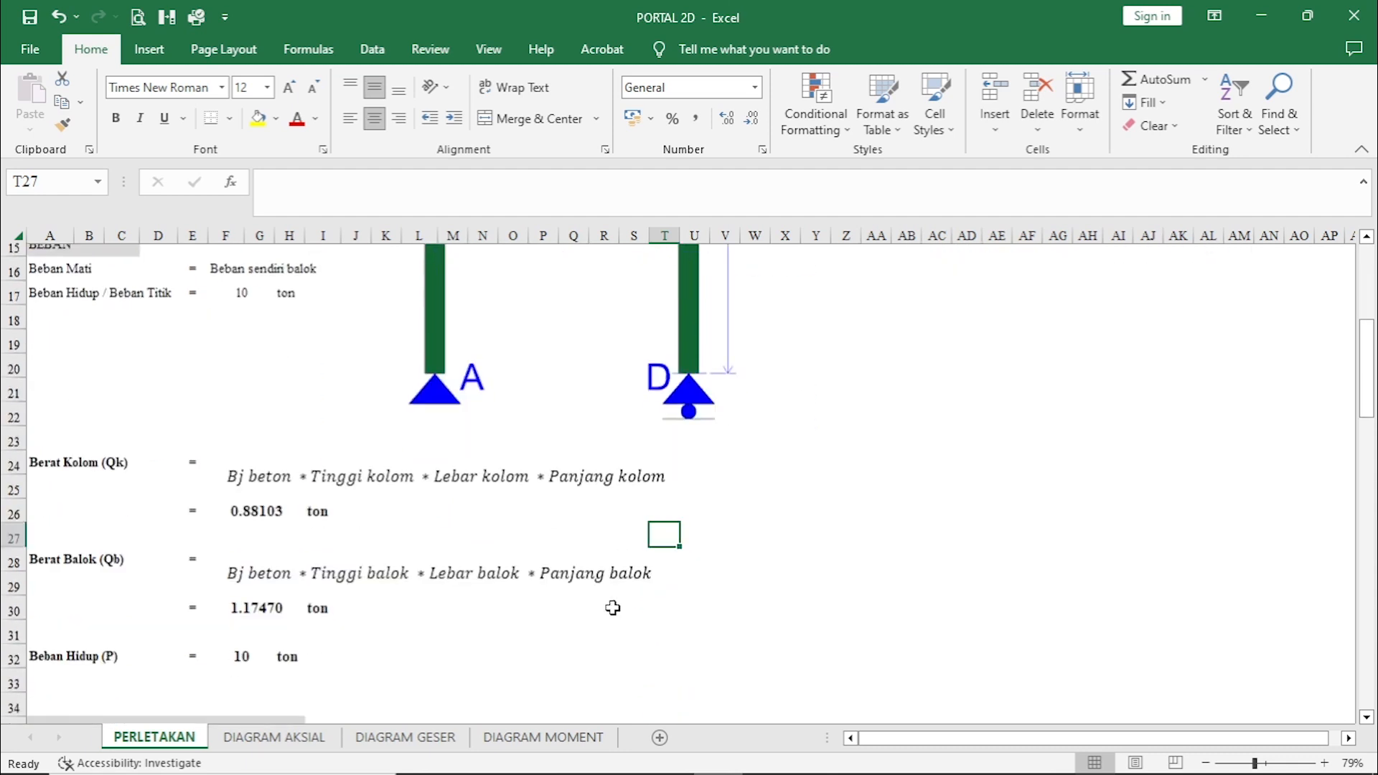
scroll(394, 623, "down", 2)
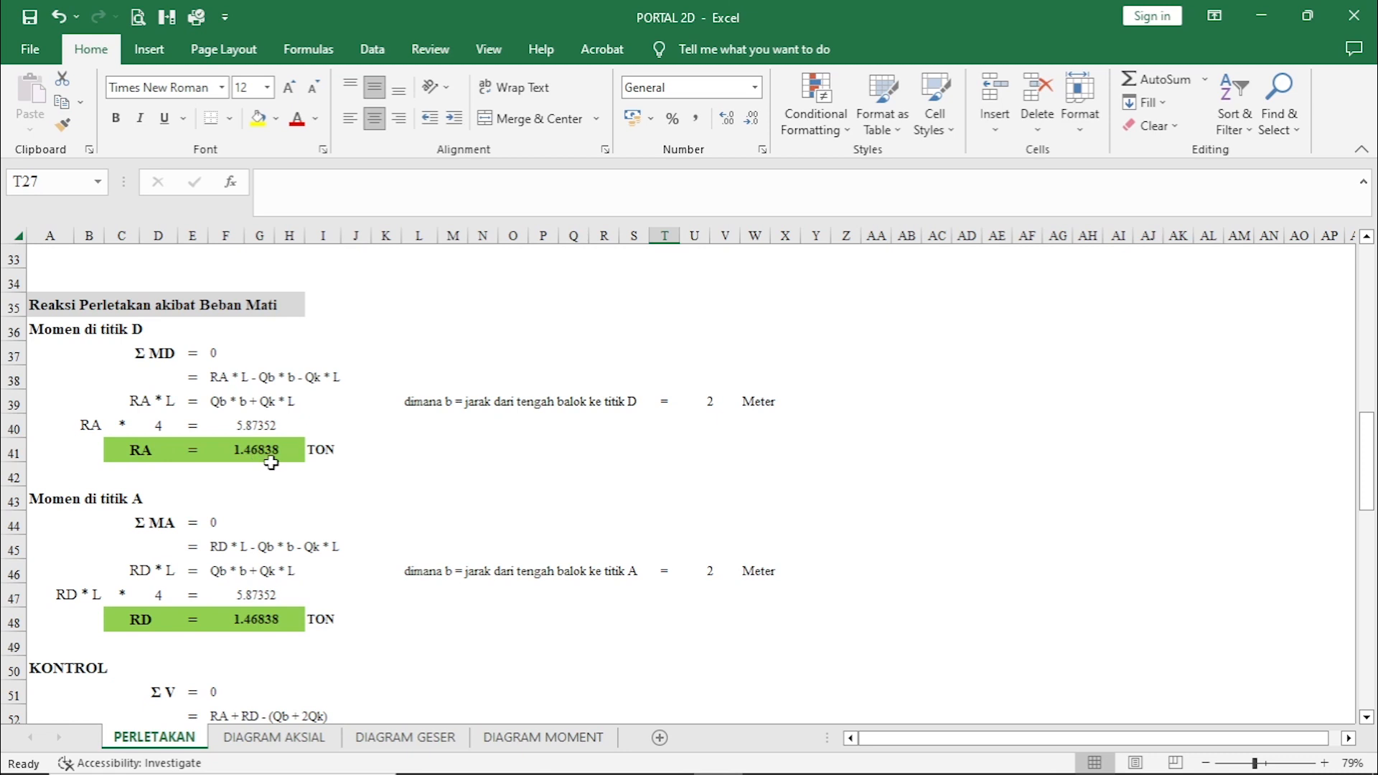
left_click(360, 455)
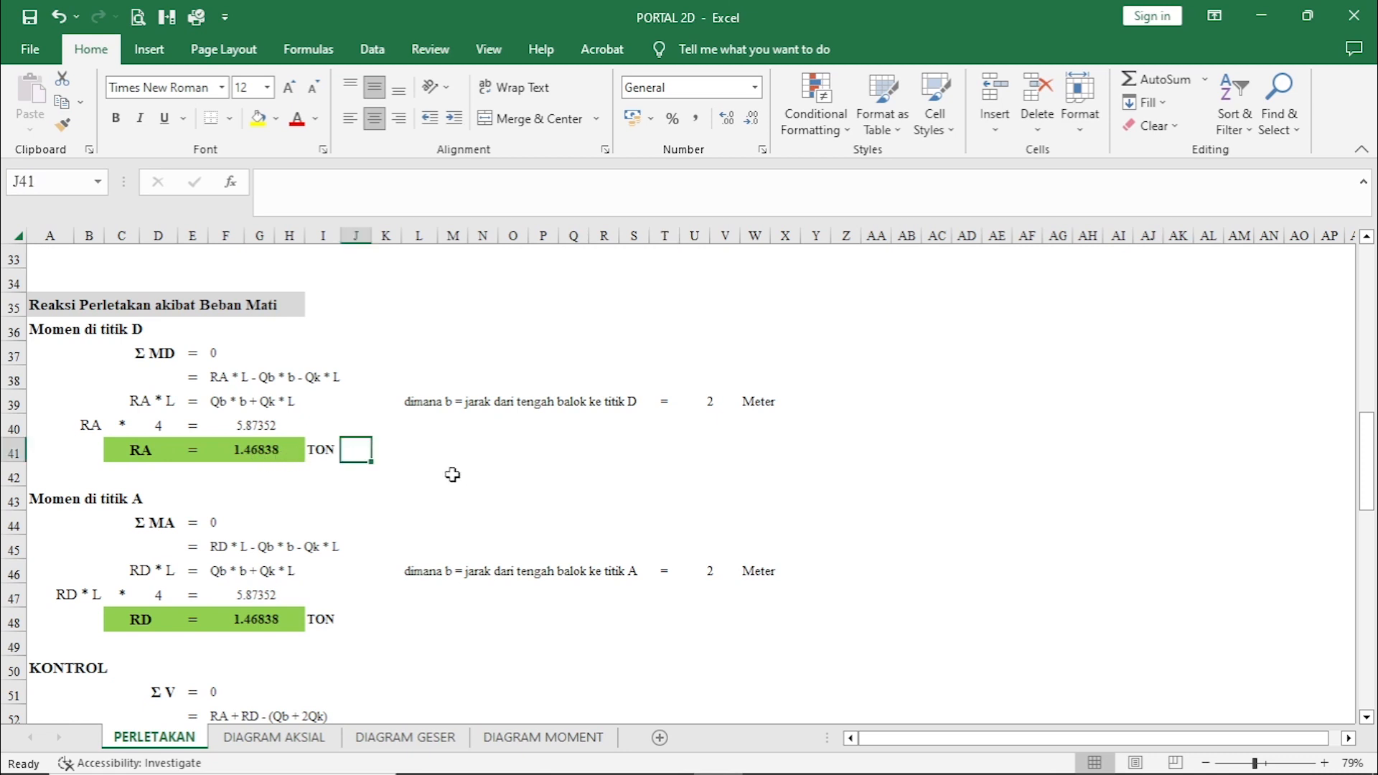
Examine the dead-load moment equation about point A for reaction RD, comparing its loads and distances with the portal frame diagram.
scroll(344, 610, "down", 2)
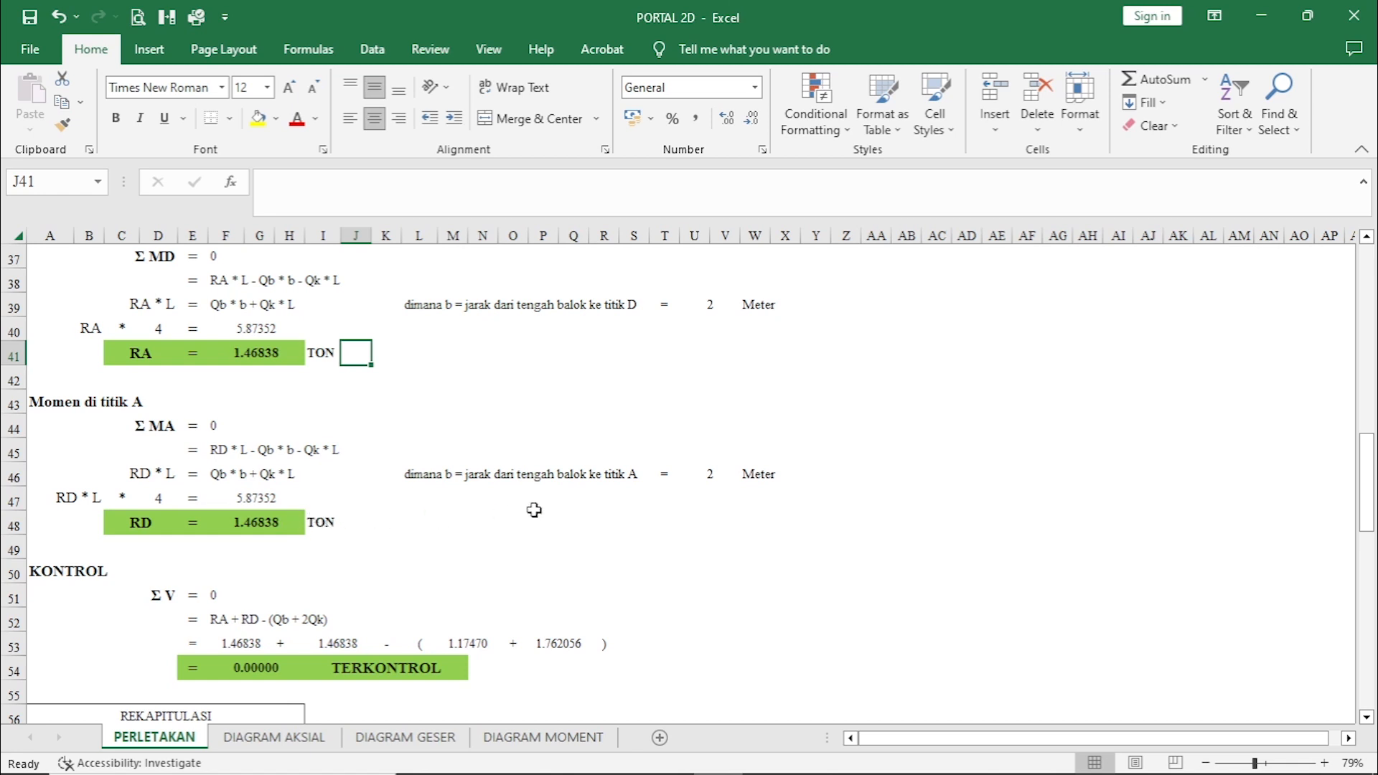
scroll(535, 517, "up", 8)
scroll(534, 517, "up", 3)
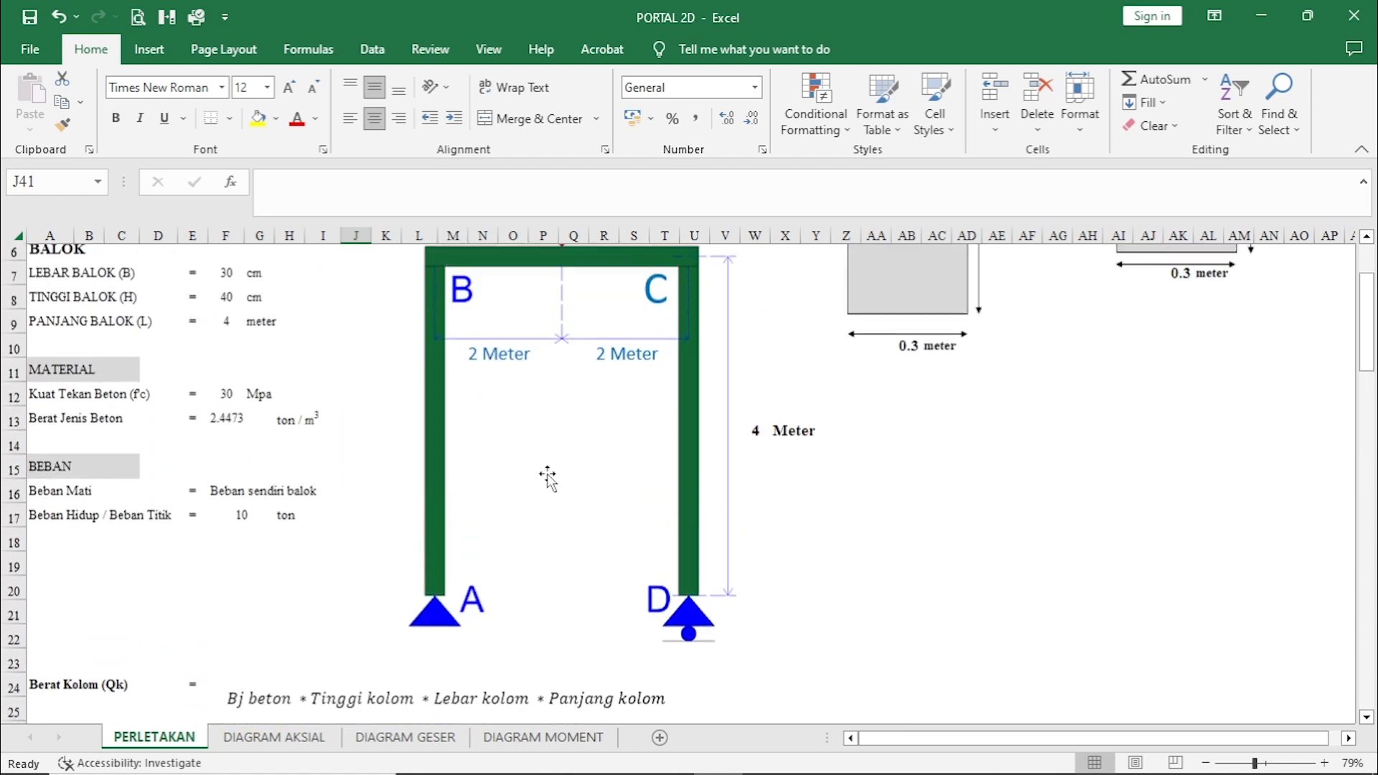
scroll(587, 406, "up", 1)
scroll(492, 585, "down", 1)
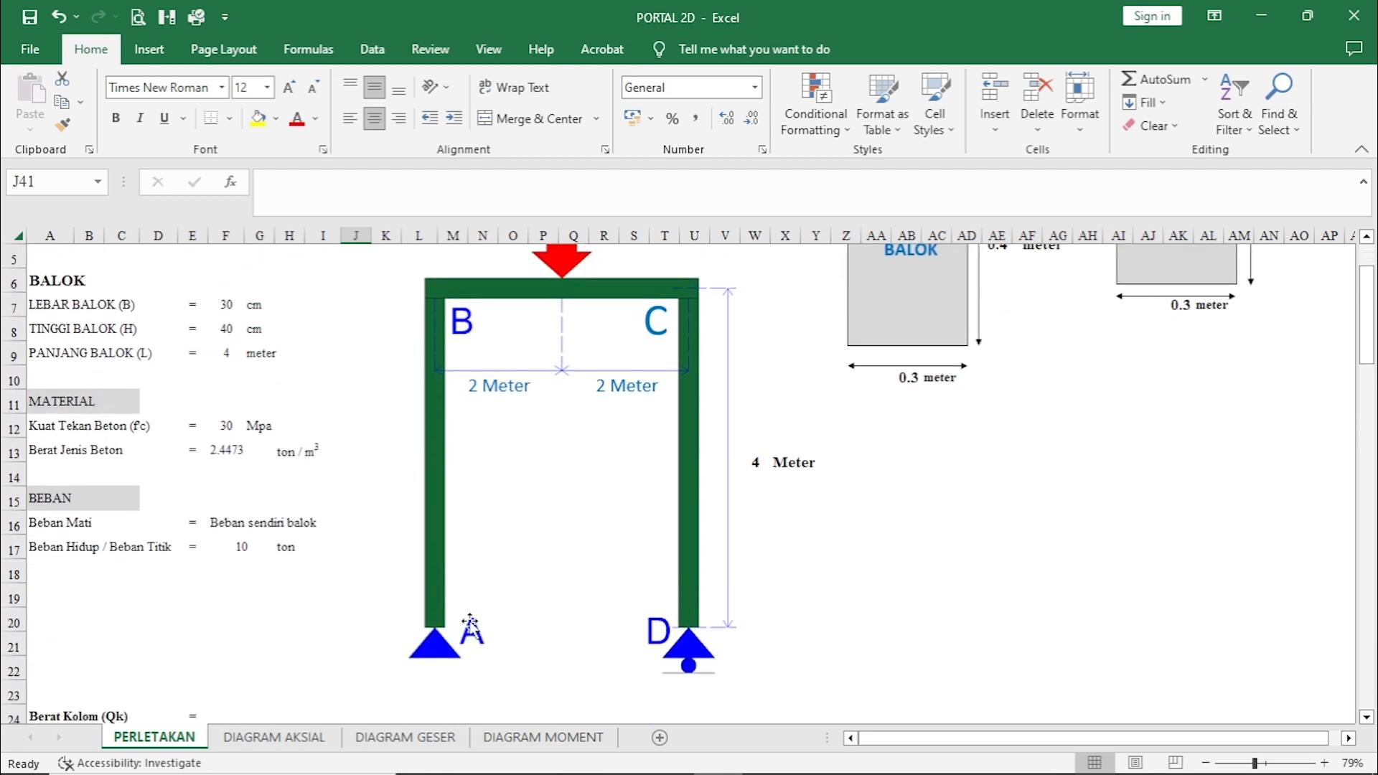
scroll(591, 605, "up", 1)
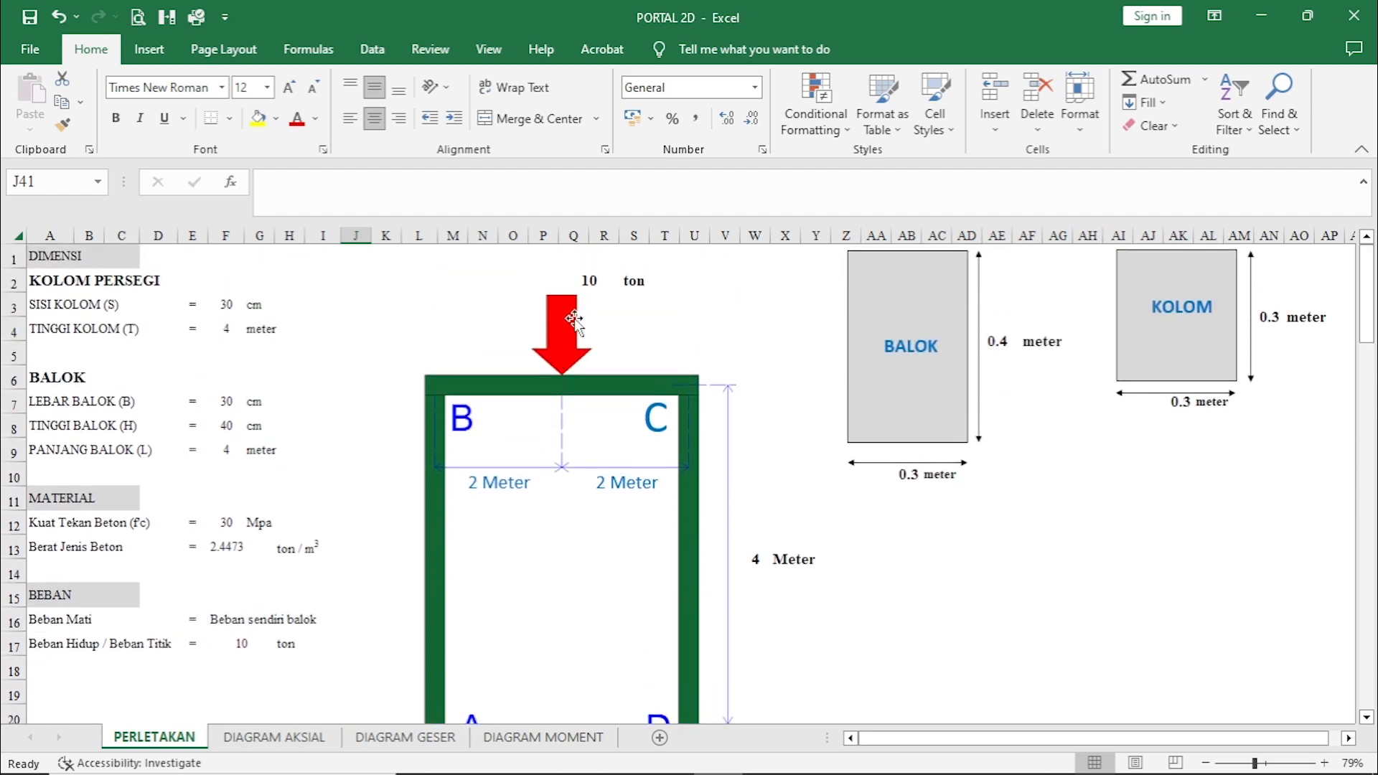
scroll(667, 409, "down", 1)
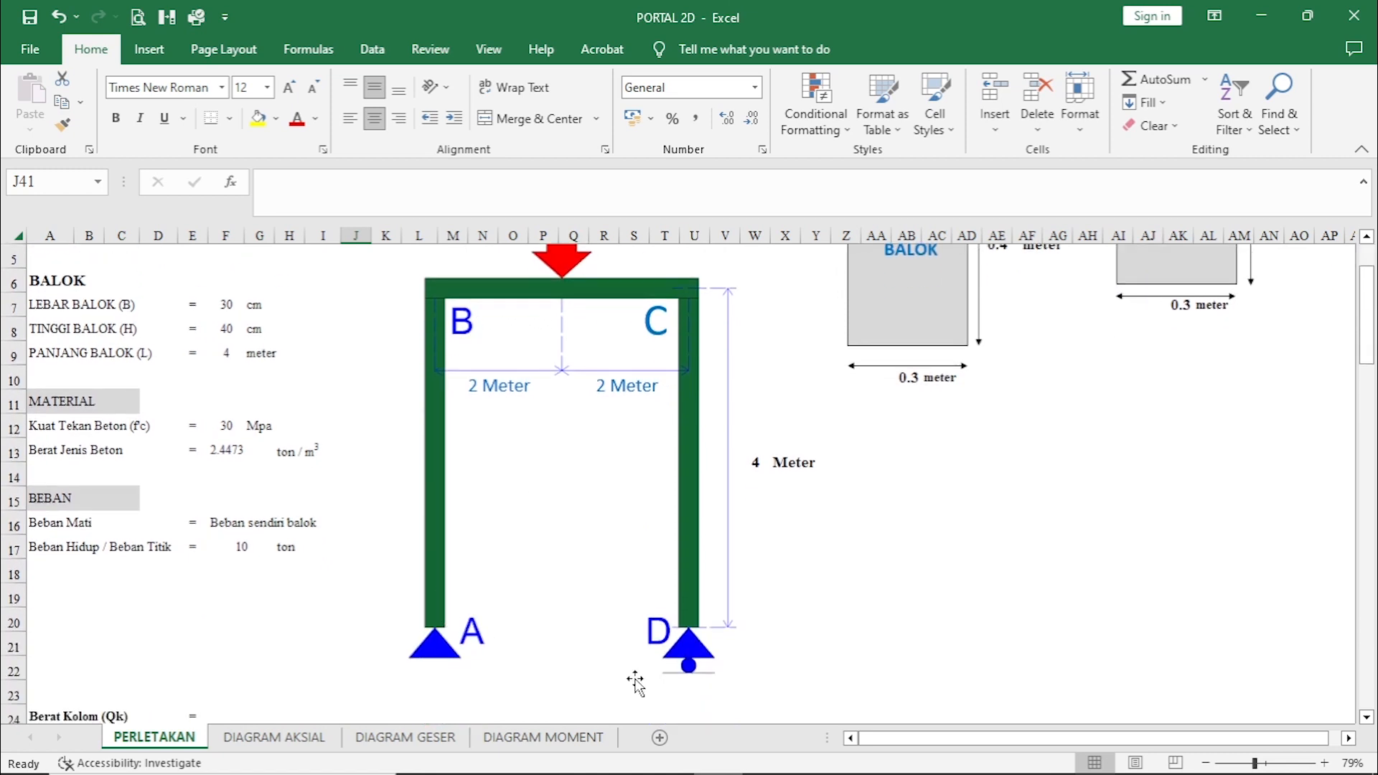
scroll(534, 627, "down", 9)
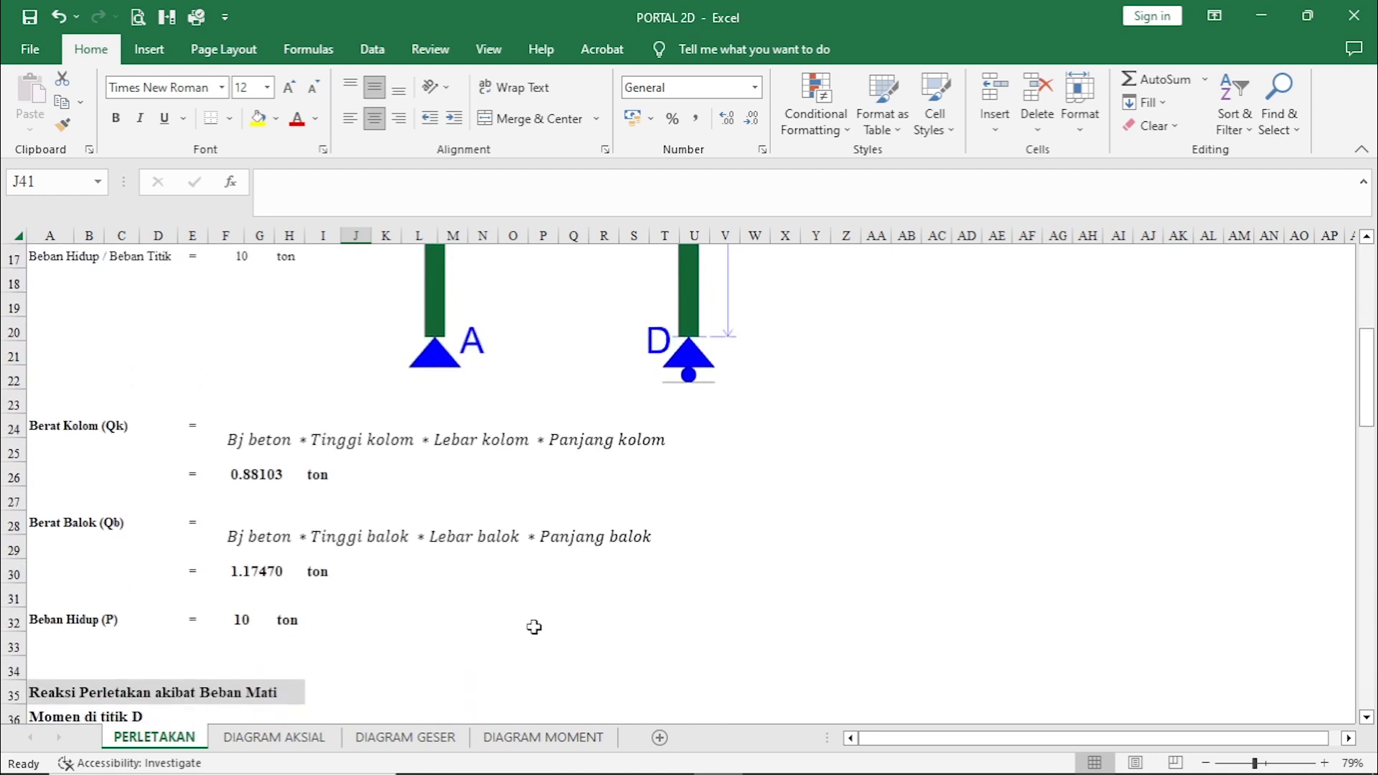
scroll(534, 627, "down", 2)
left_click(513, 352)
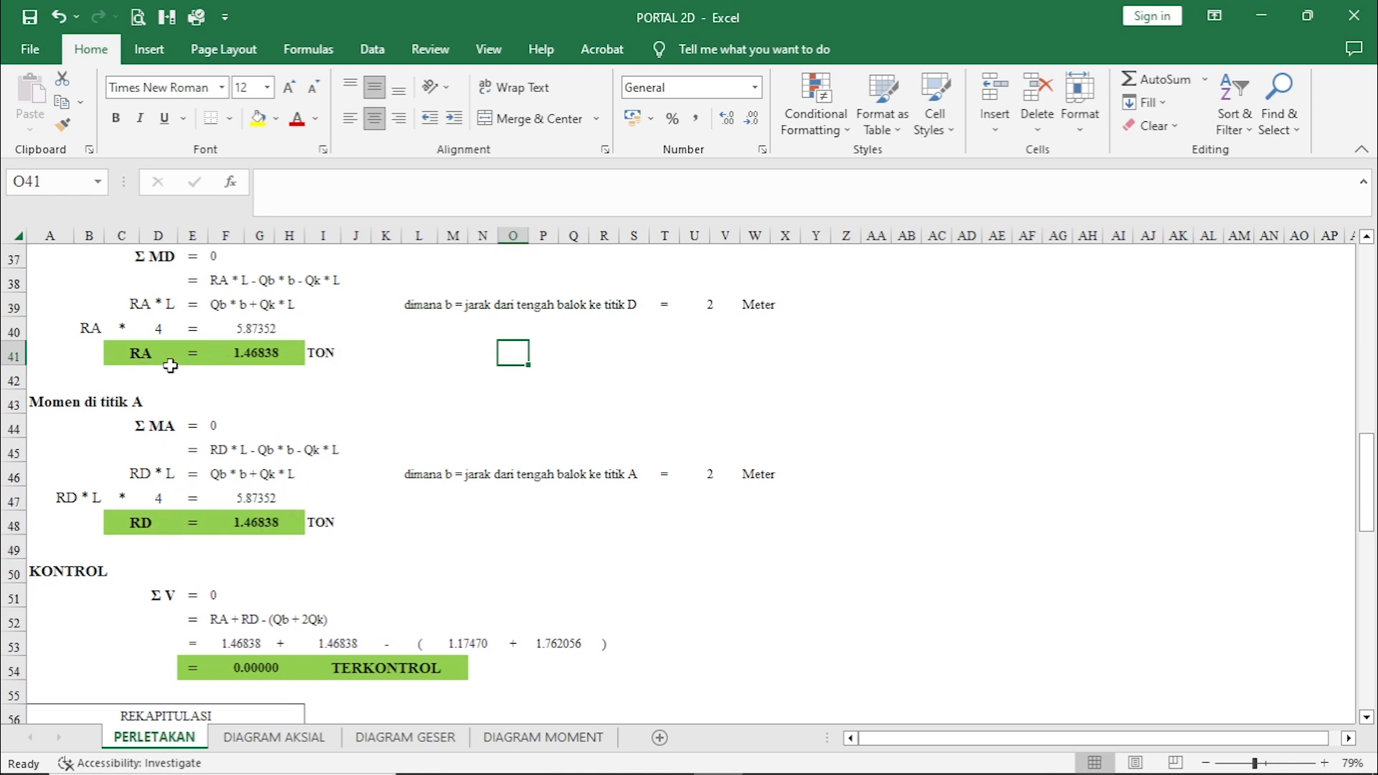
left_click(367, 531)
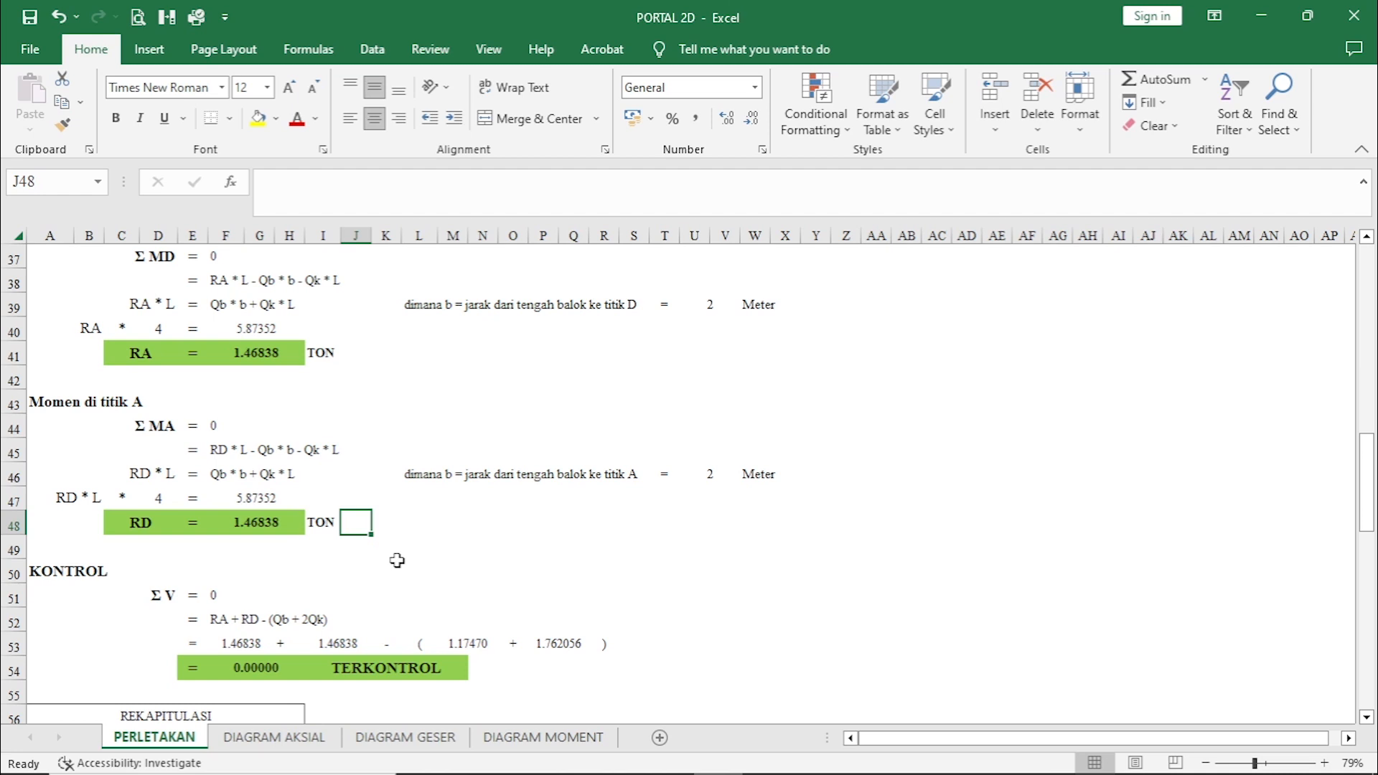
Review the dead-load vertical force control, its IF check formula in I54, and the RA and RD recapitulation table.
scroll(397, 561, "down", 2)
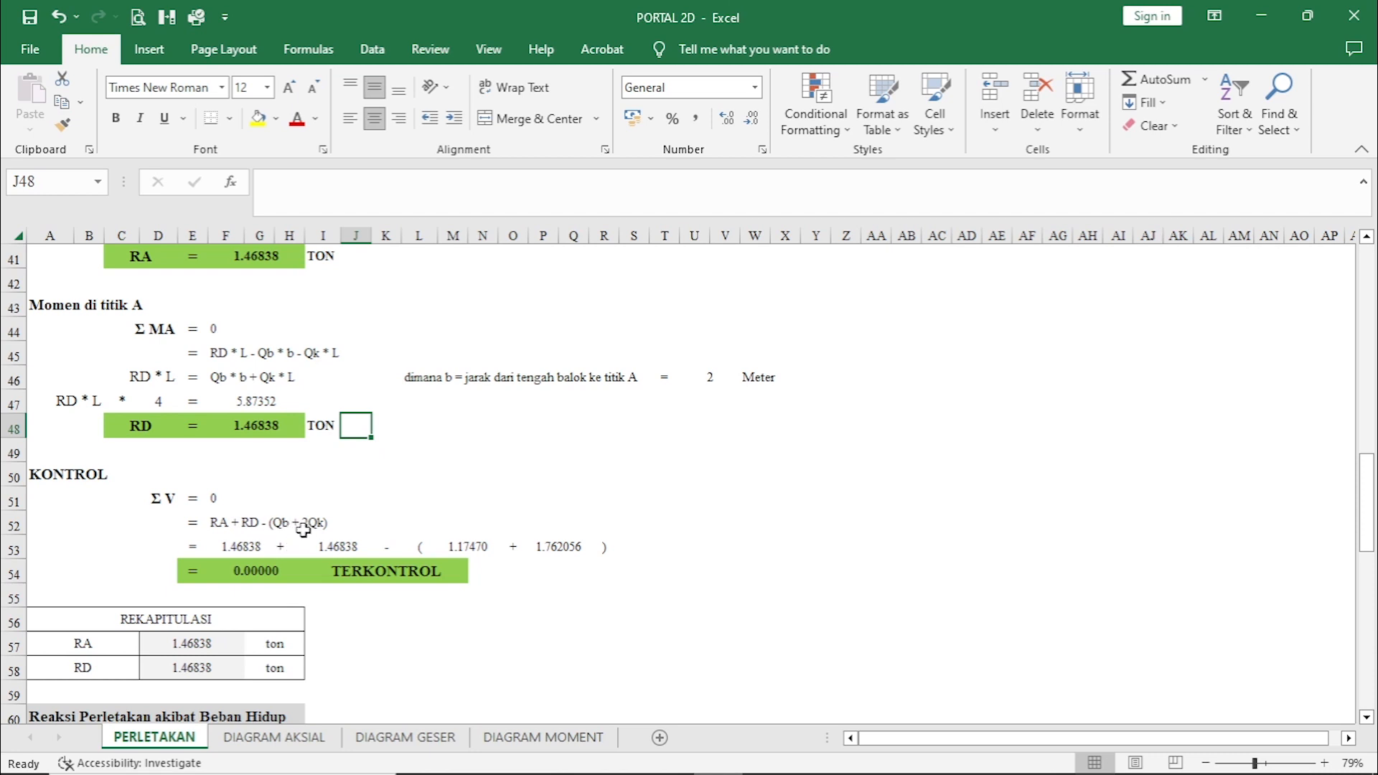
scroll(303, 529, "down", 2)
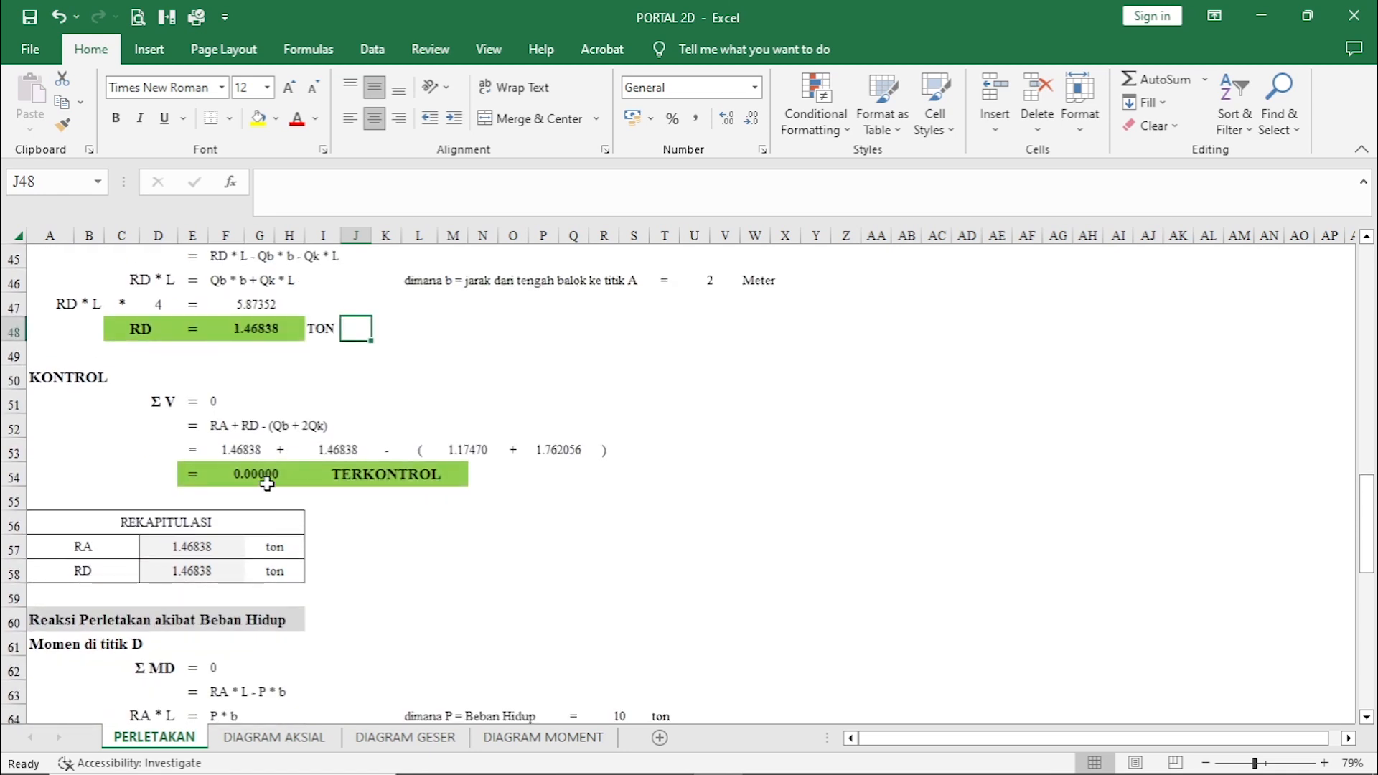
left_click(444, 476)
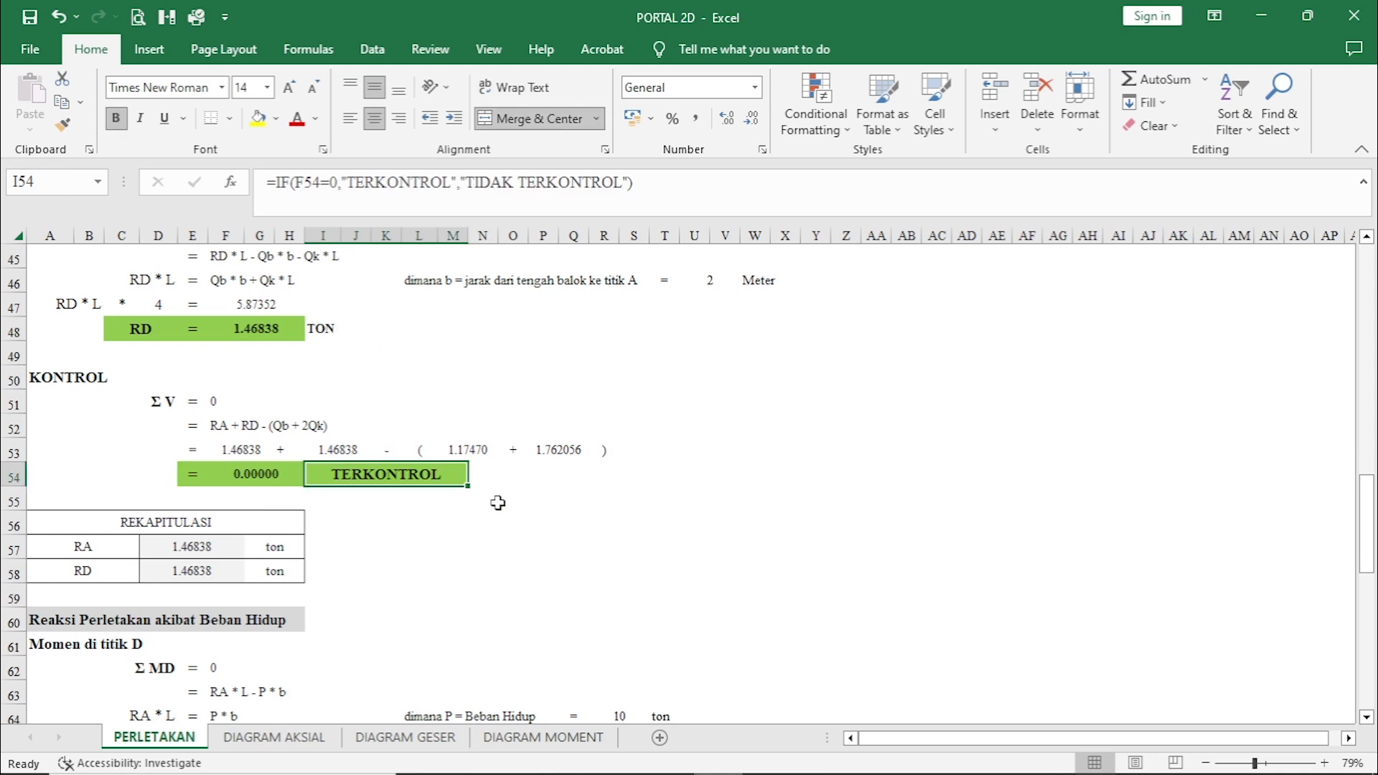
scroll(496, 517, "down", 2)
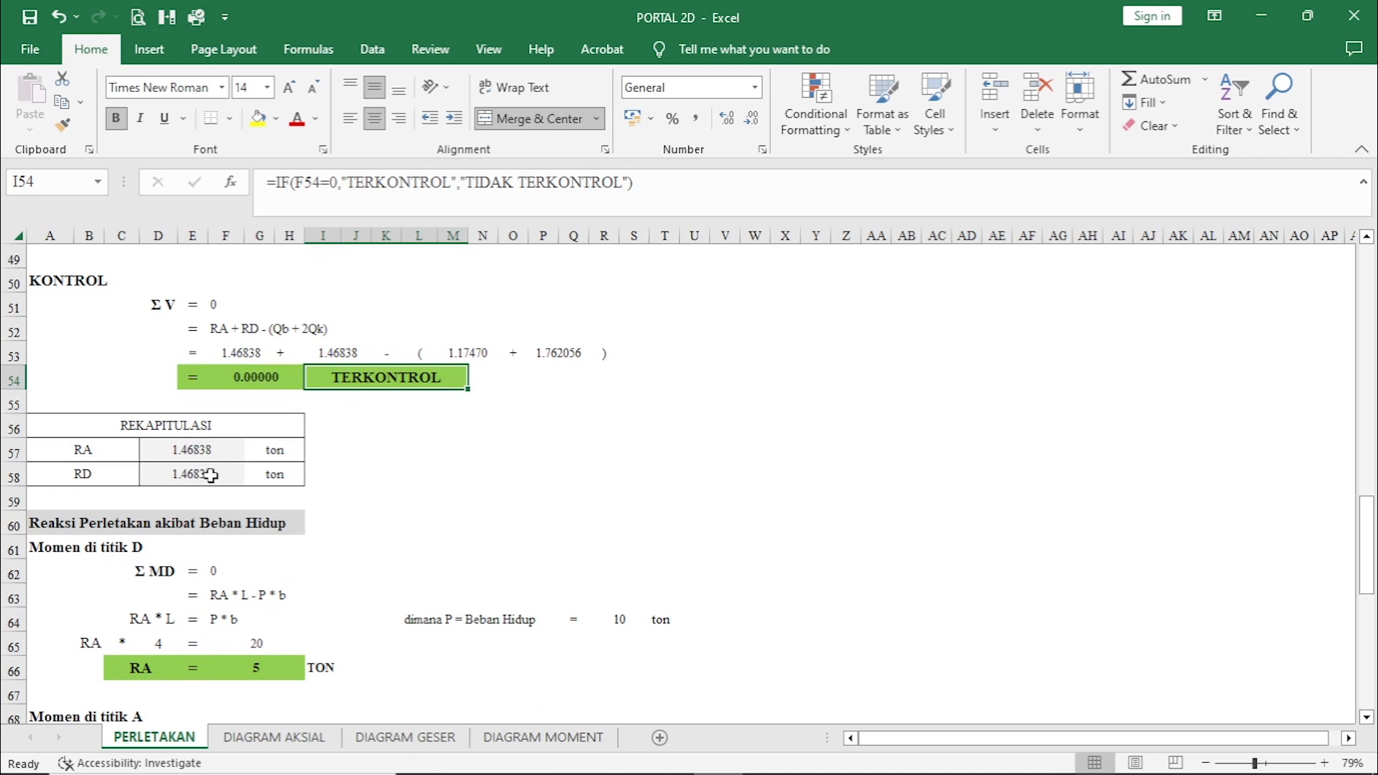
Examine the live-load moment equations about points D and A for RA and RD against the point load on the frame diagram.
scroll(338, 548, "down", 2)
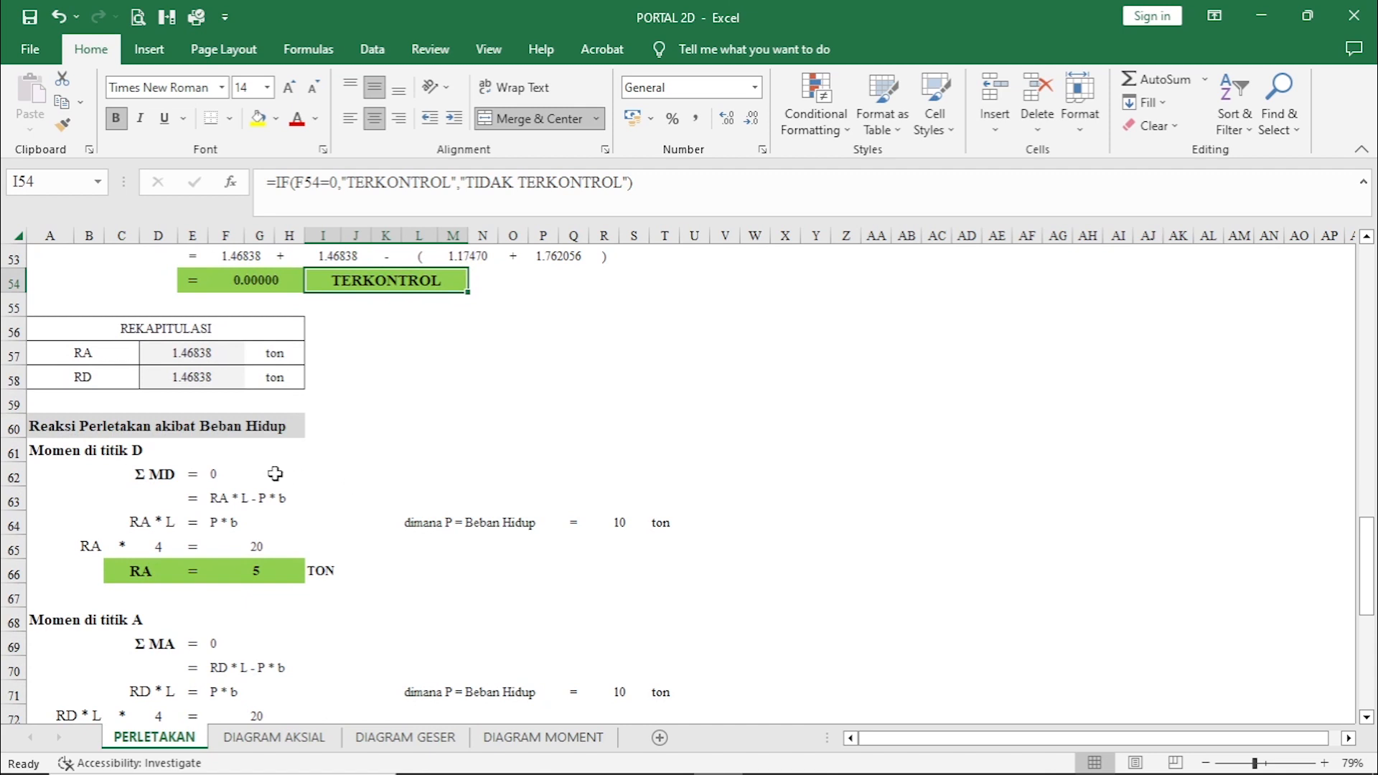
scroll(287, 482, "down", 1)
scroll(711, 565, "up", 15)
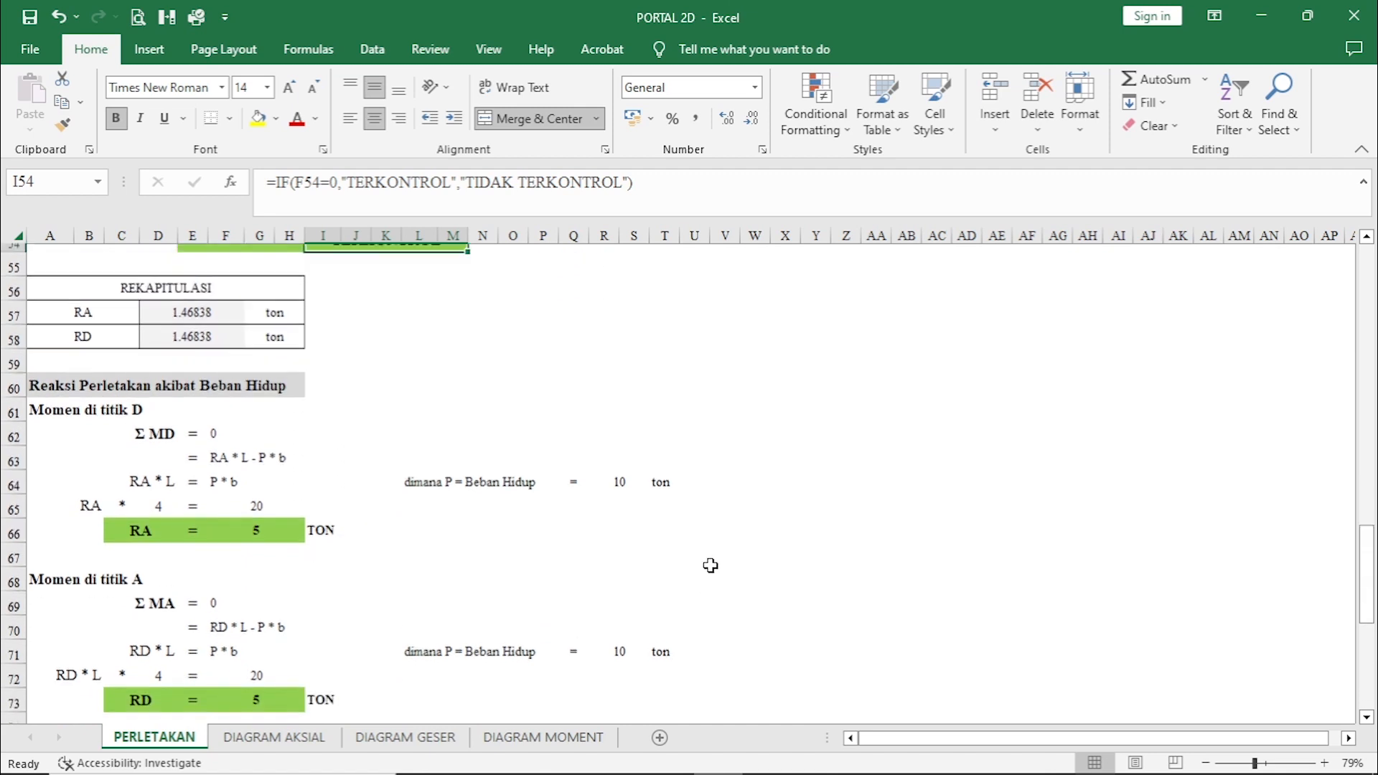
scroll(716, 565, "up", 2)
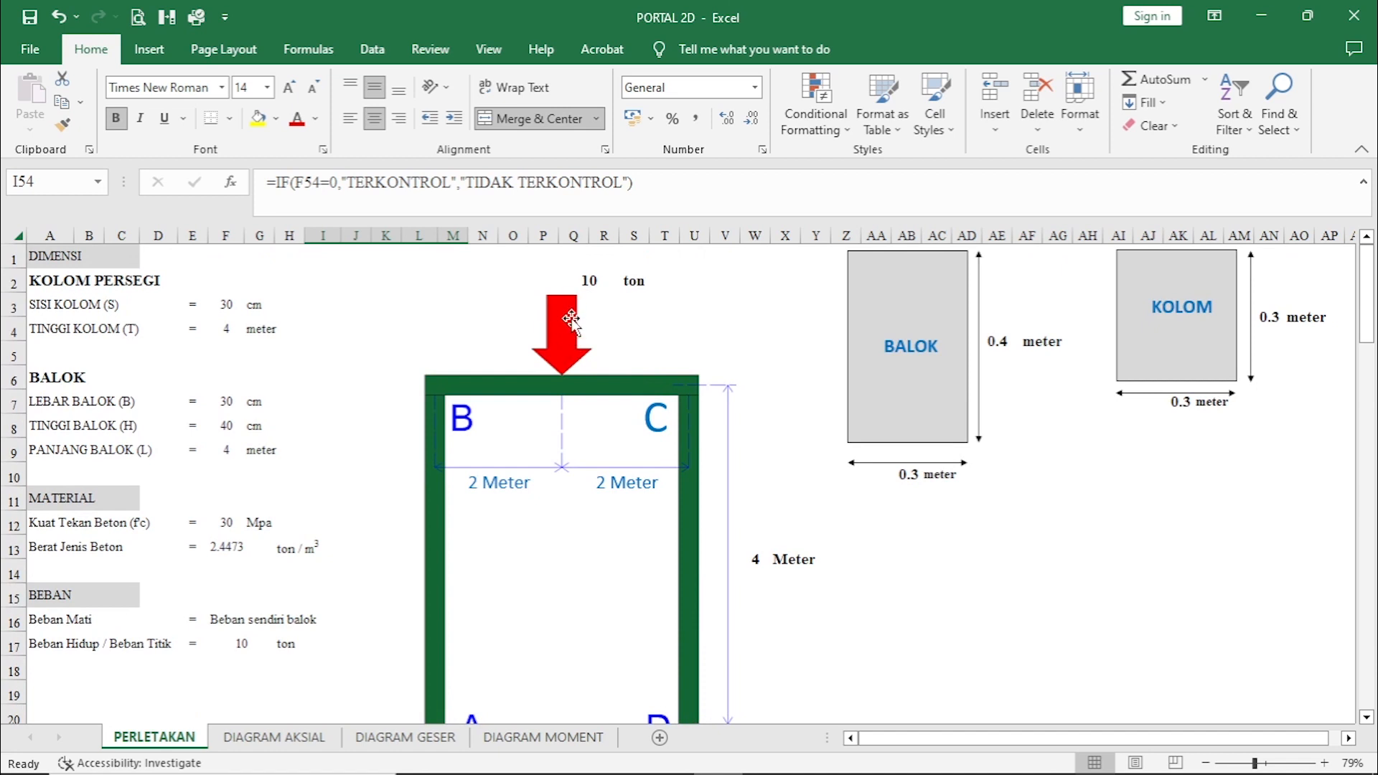
scroll(557, 398, "down", 2)
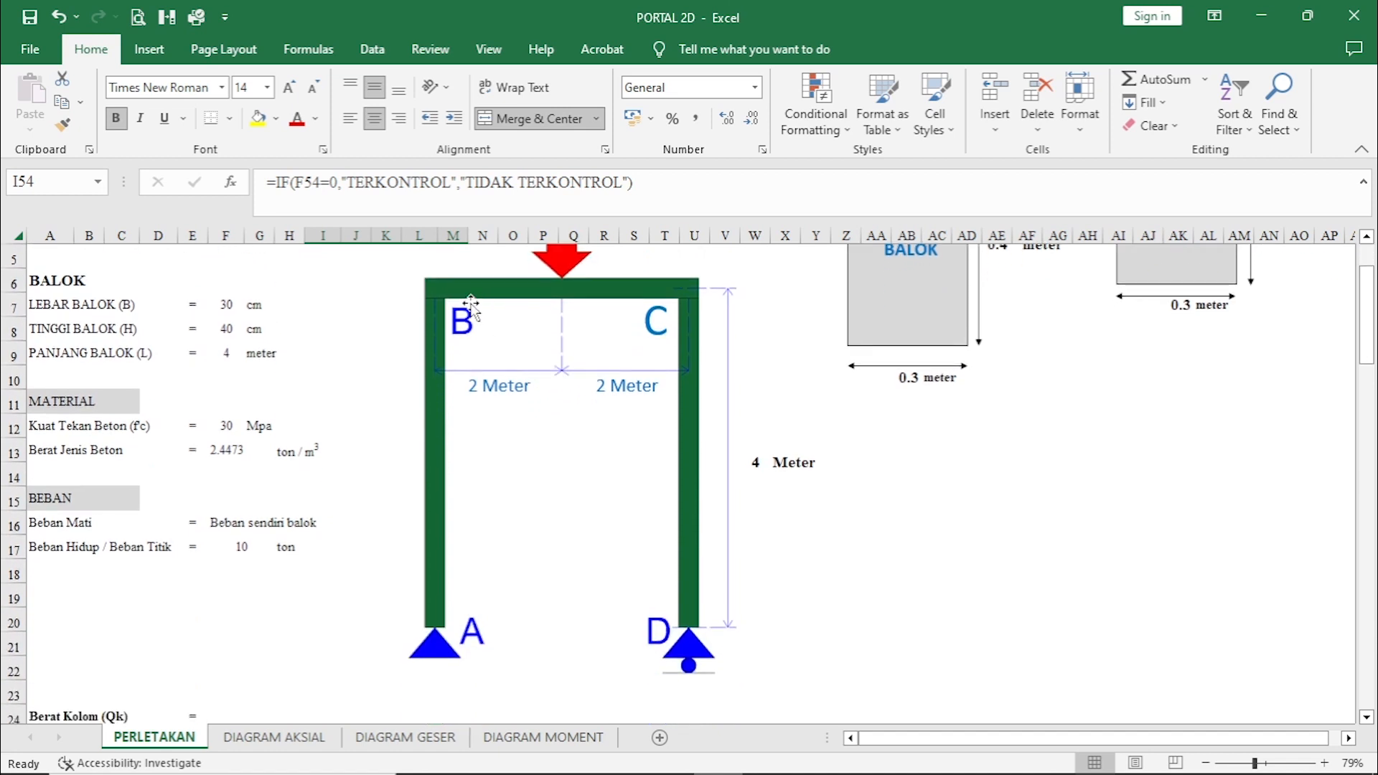
scroll(623, 370, "up", 1)
scroll(622, 369, "up", 1)
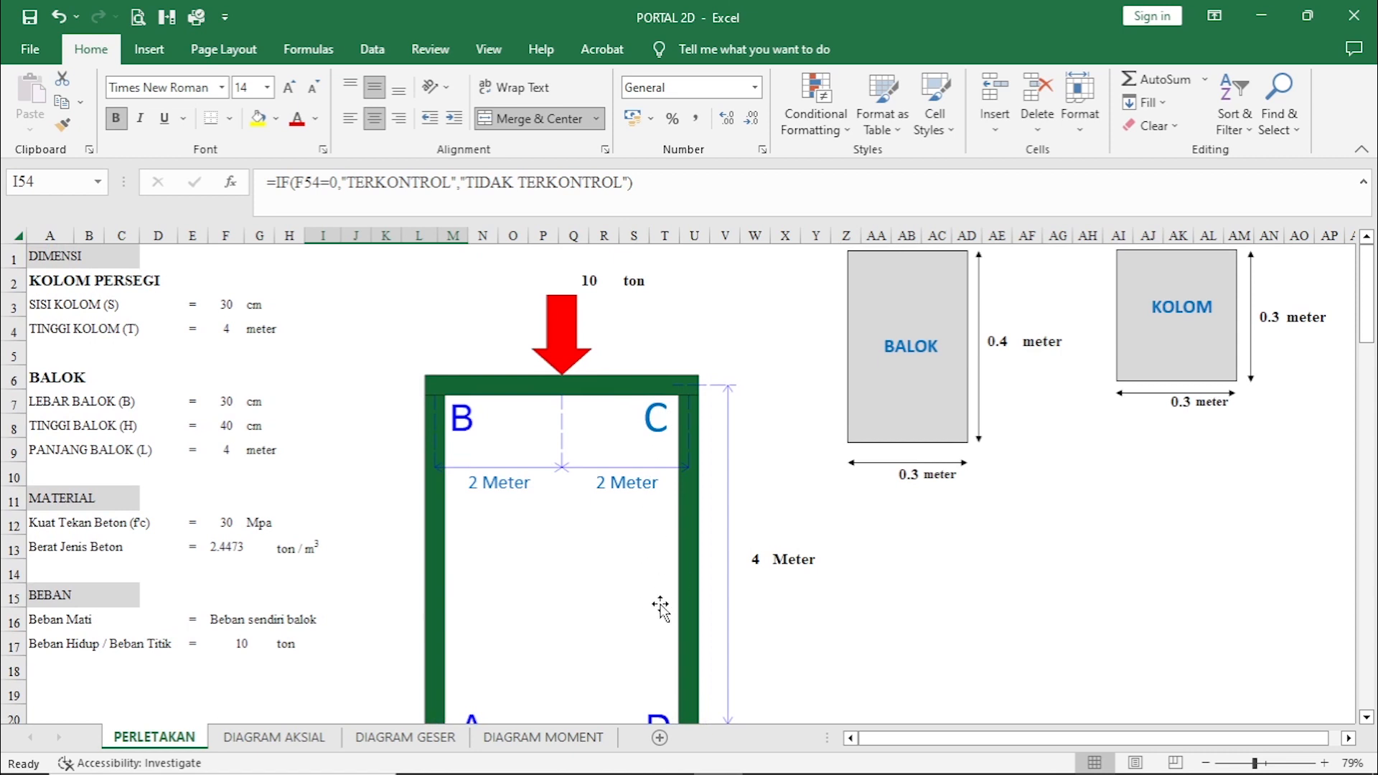
scroll(493, 556, "down", 9)
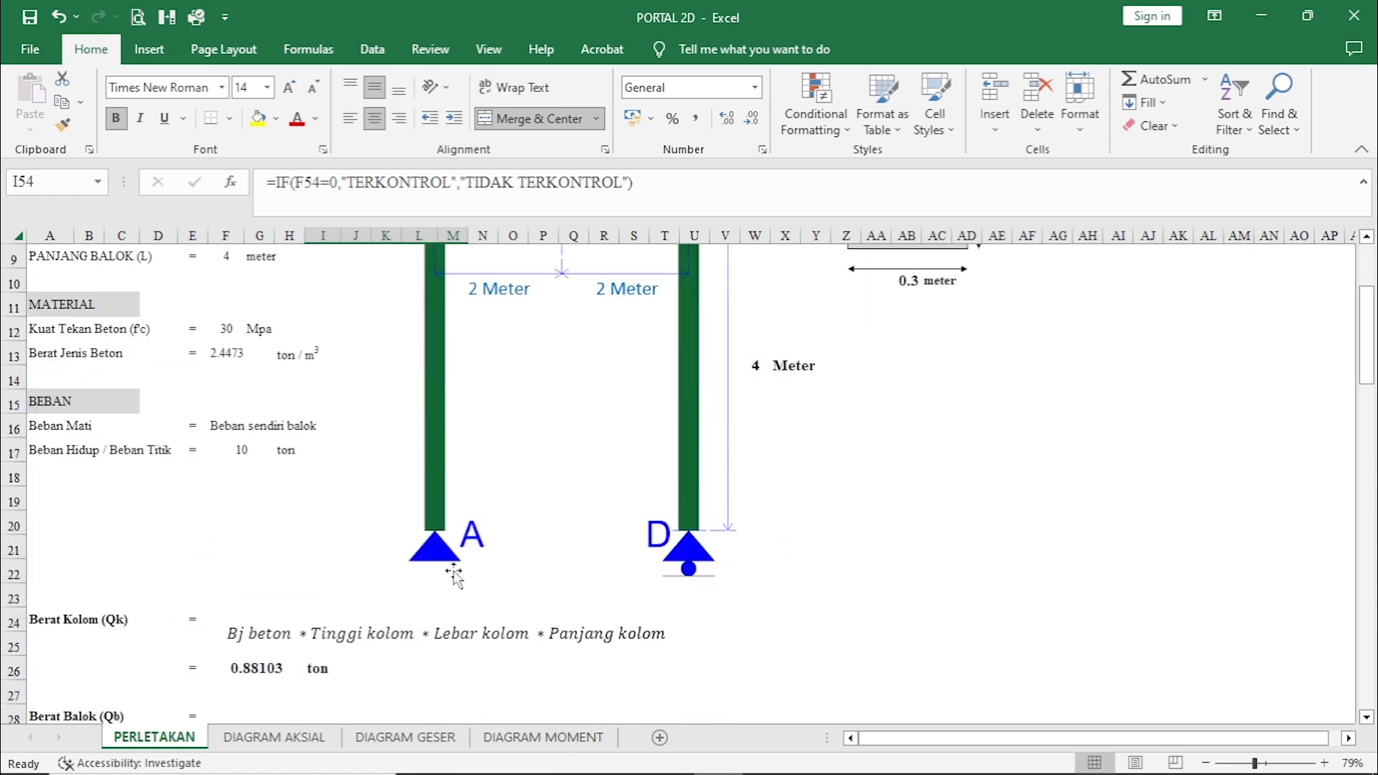
scroll(305, 612, "down", 8)
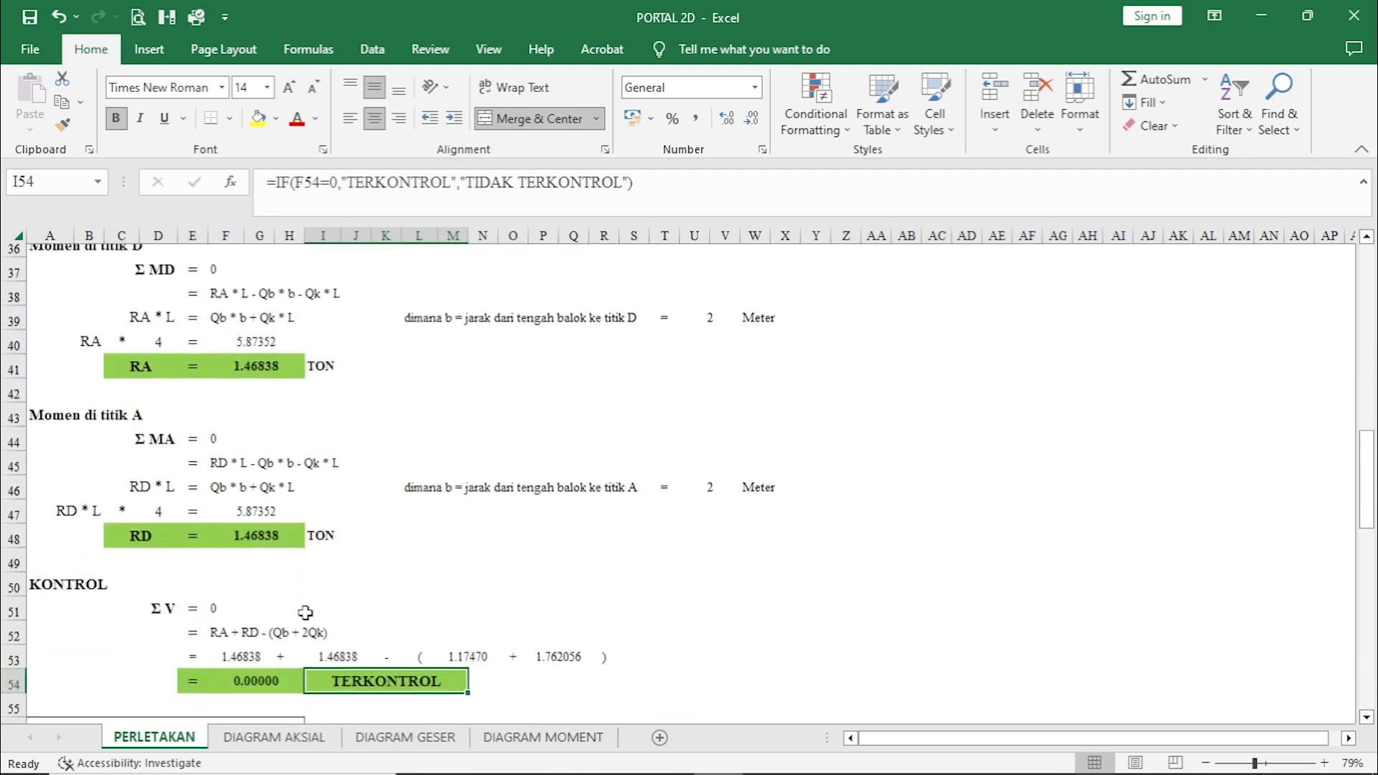
scroll(305, 603, "down", 1)
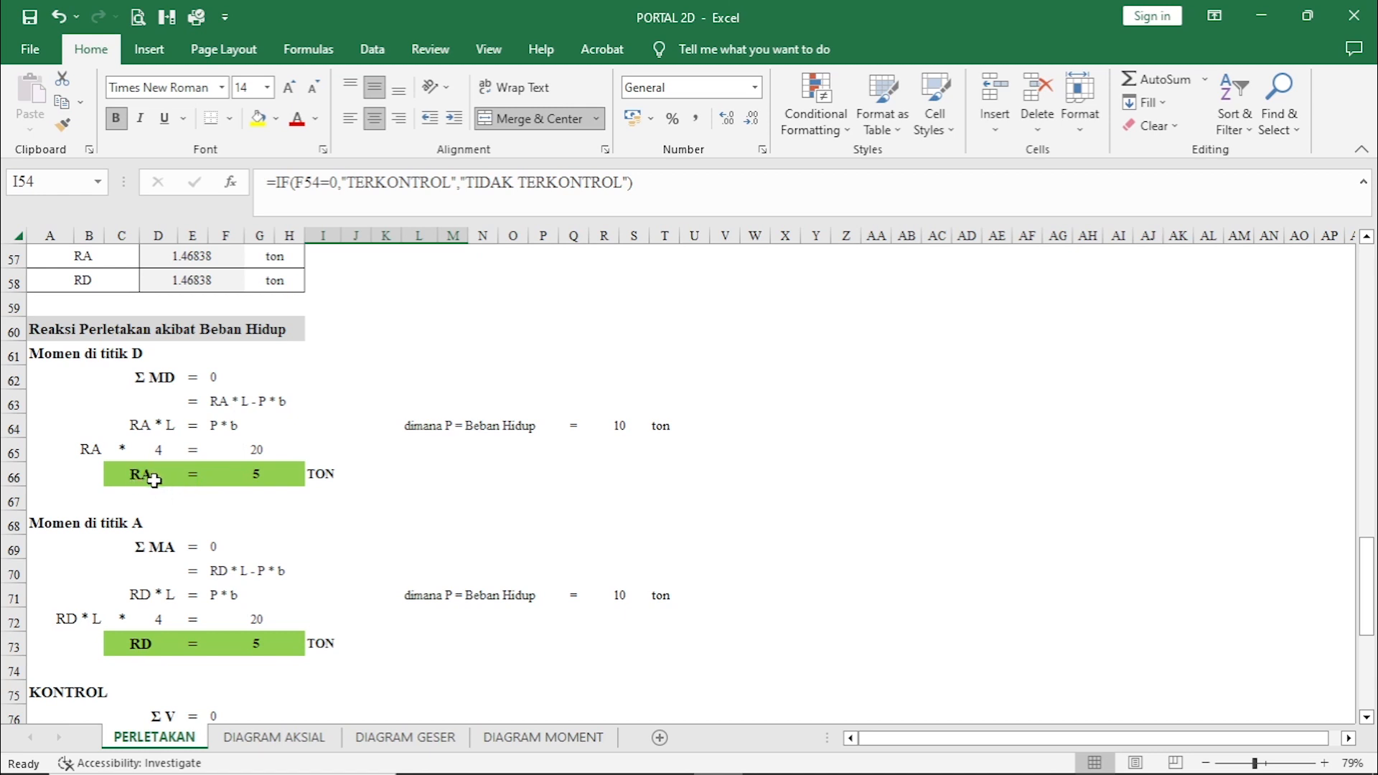
left_click(359, 473)
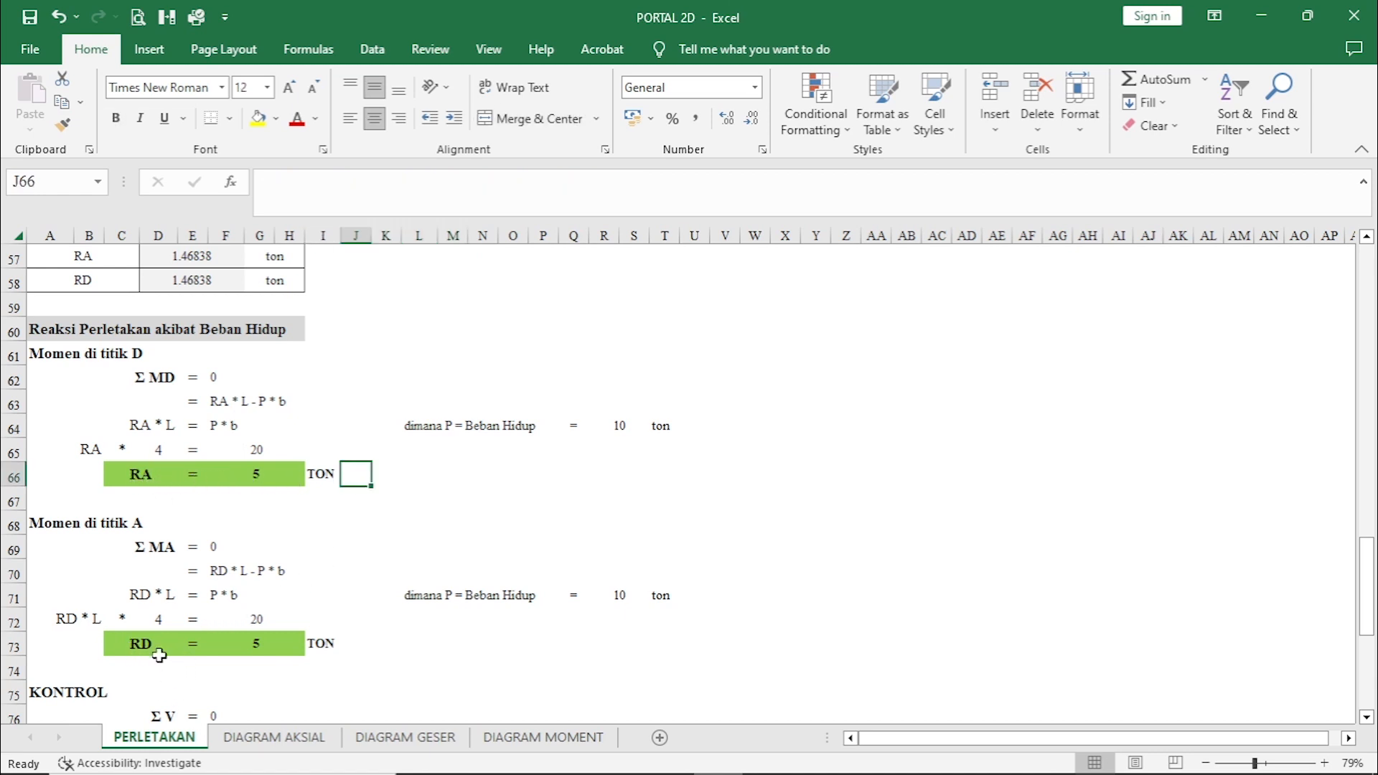
left_click(357, 644)
Review the live-load vertical force control and recapitulation, plus the combined reactions table using 1.2 BEBAN MATI + 1.6 BEBAN HIDUP.
scroll(421, 644, "down", 1)
scroll(421, 644, "down", 1)
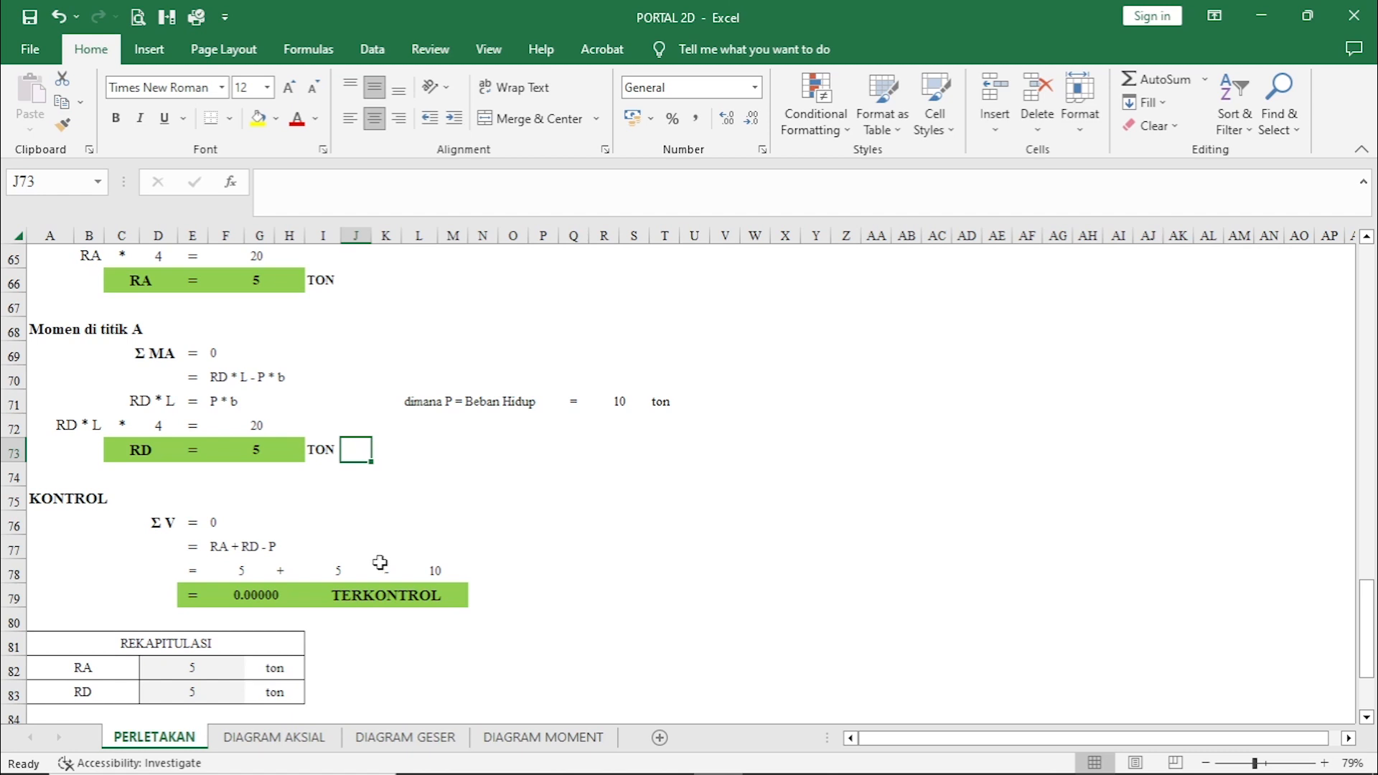
scroll(380, 563, "down", 1)
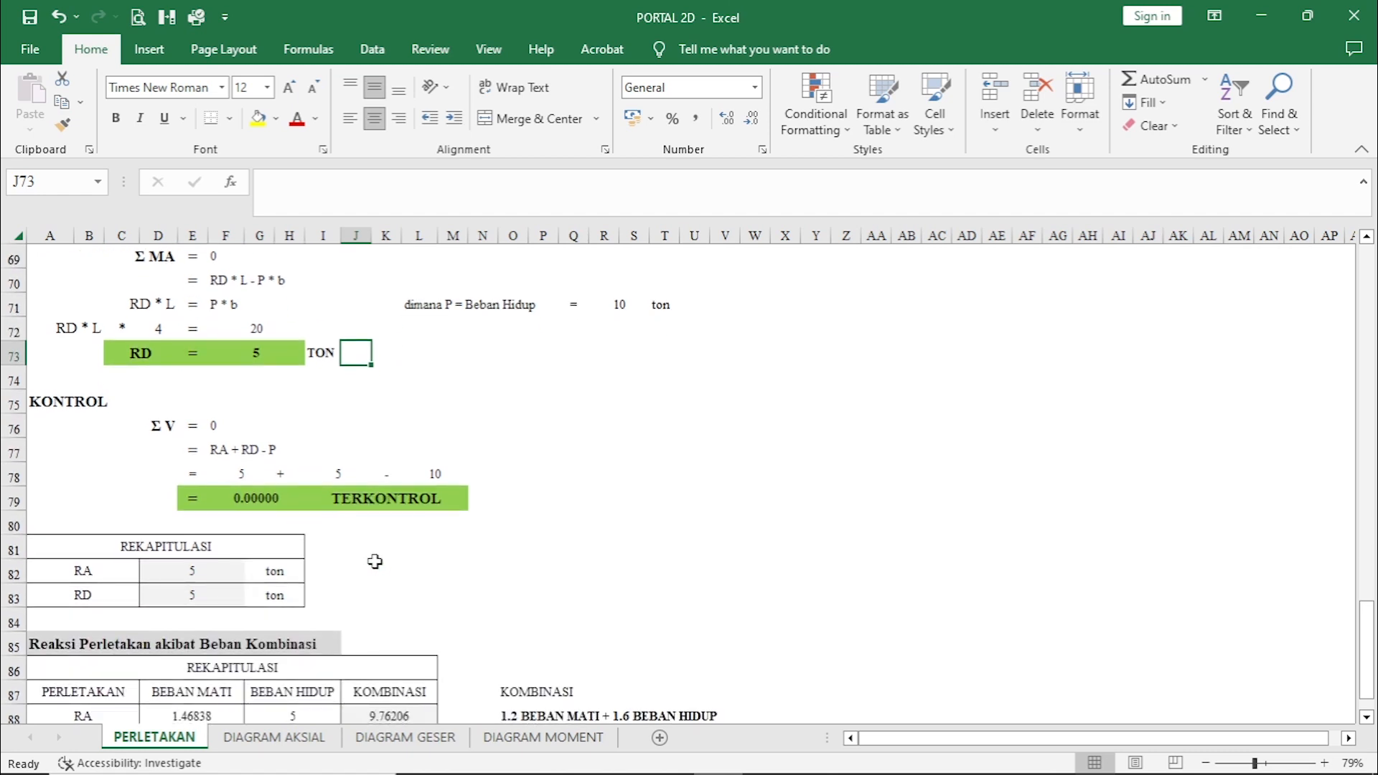
scroll(434, 514, "down", 3)
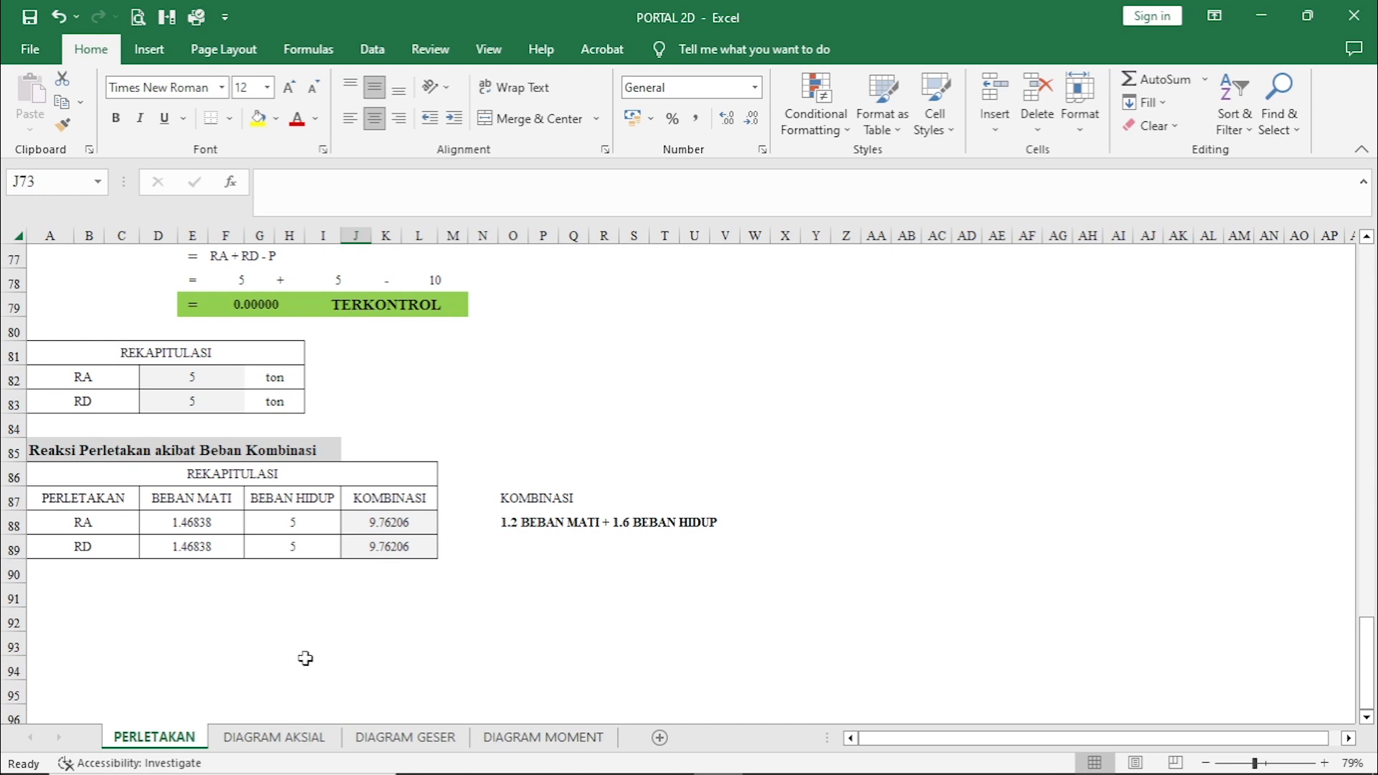
Open the DIAGRAM AKSIAL sheet and examine the BEBAN MATI axial forces NA to ND with their diagram.
left_click(271, 739)
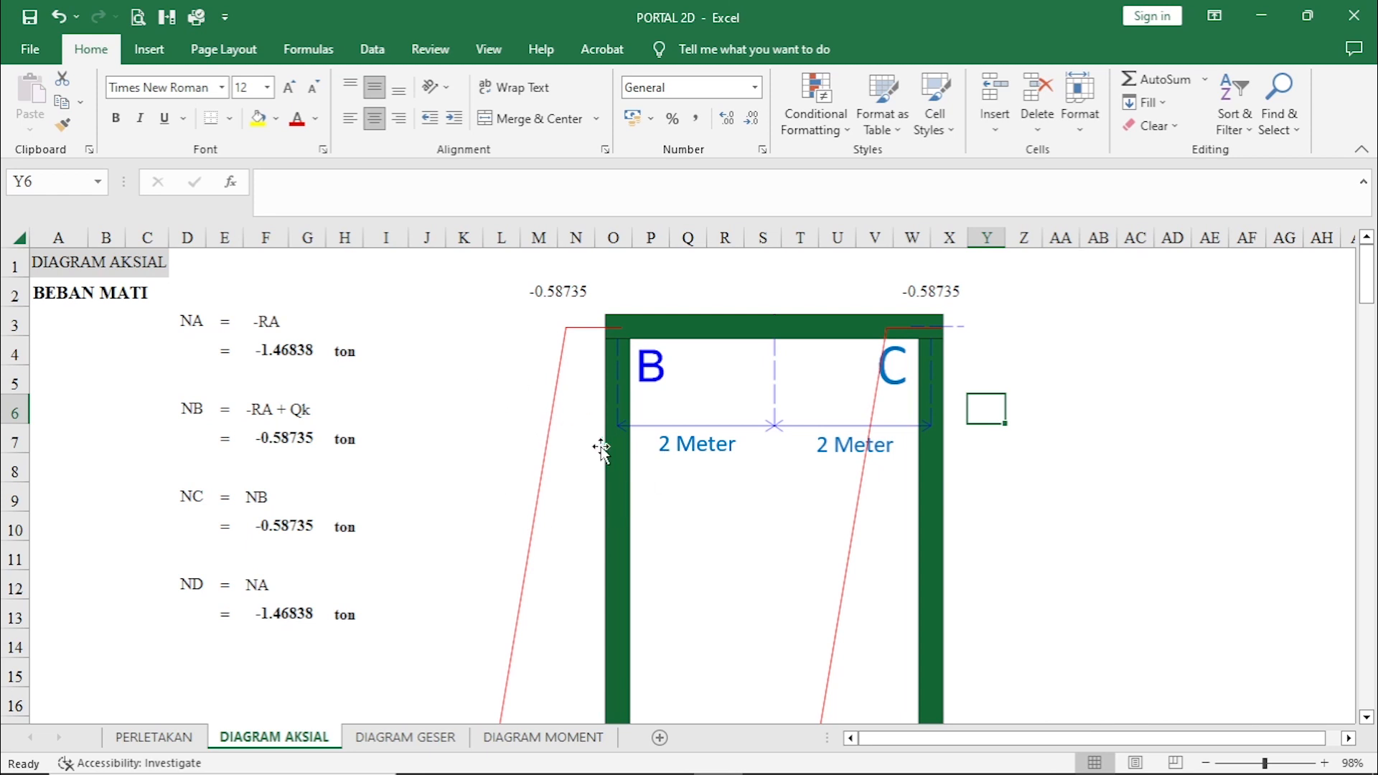
scroll(592, 456, "down", 2)
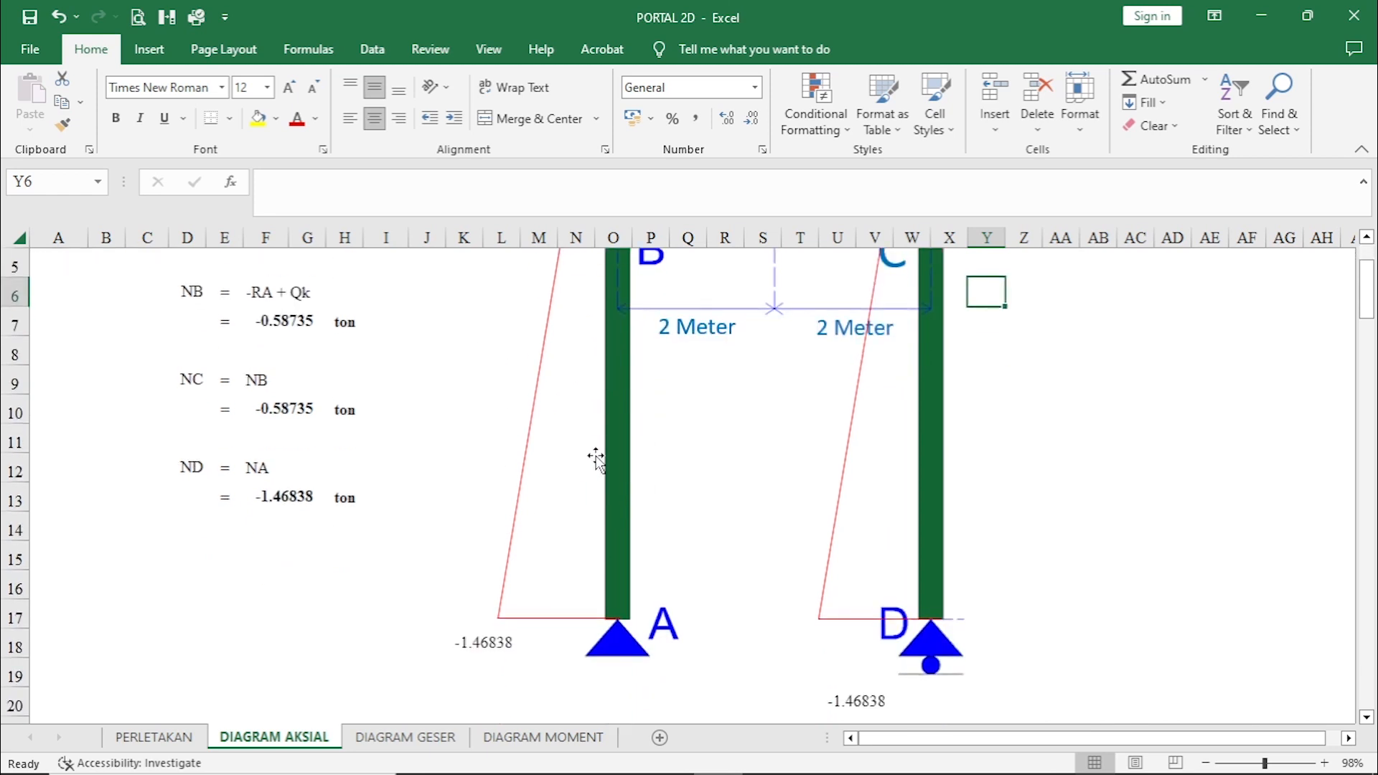
scroll(592, 456, "up", 2)
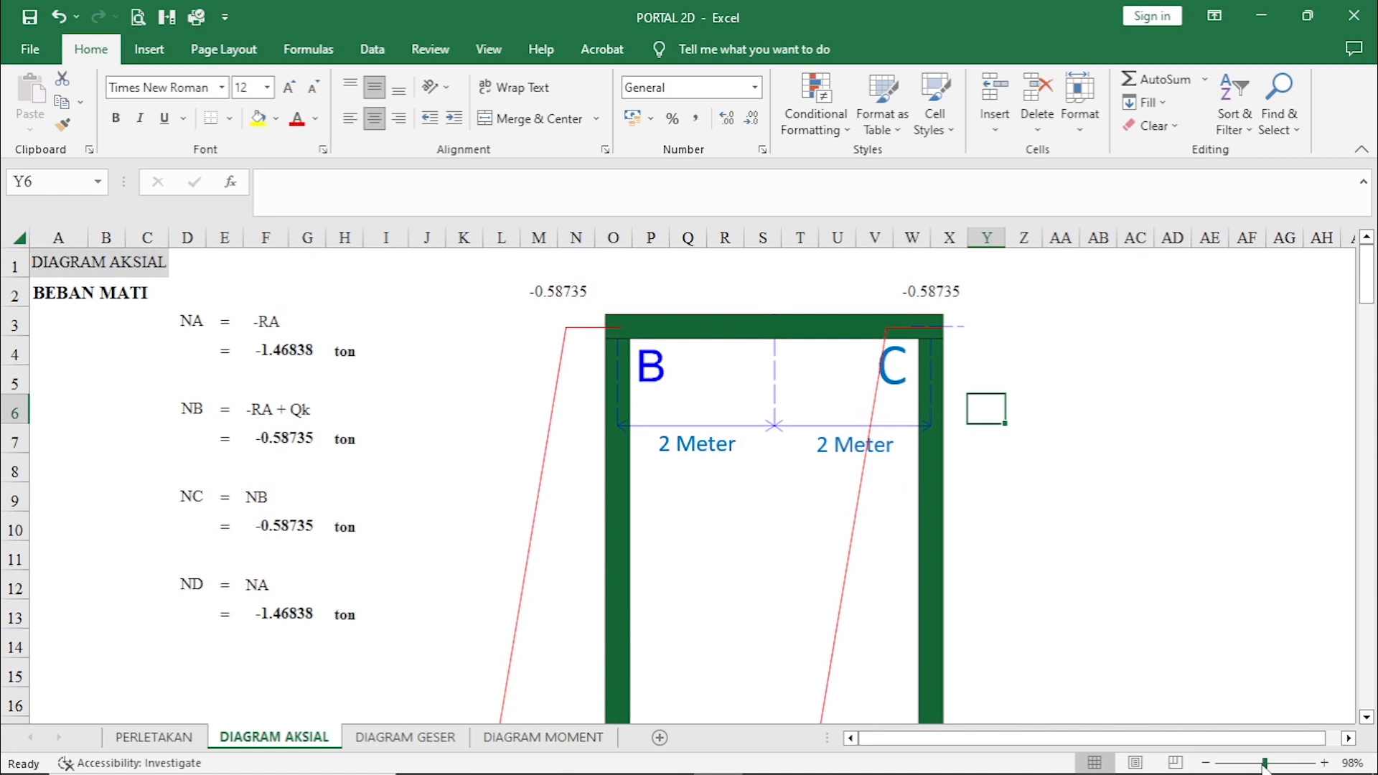
left_click_drag(1264, 764, 1257, 764)
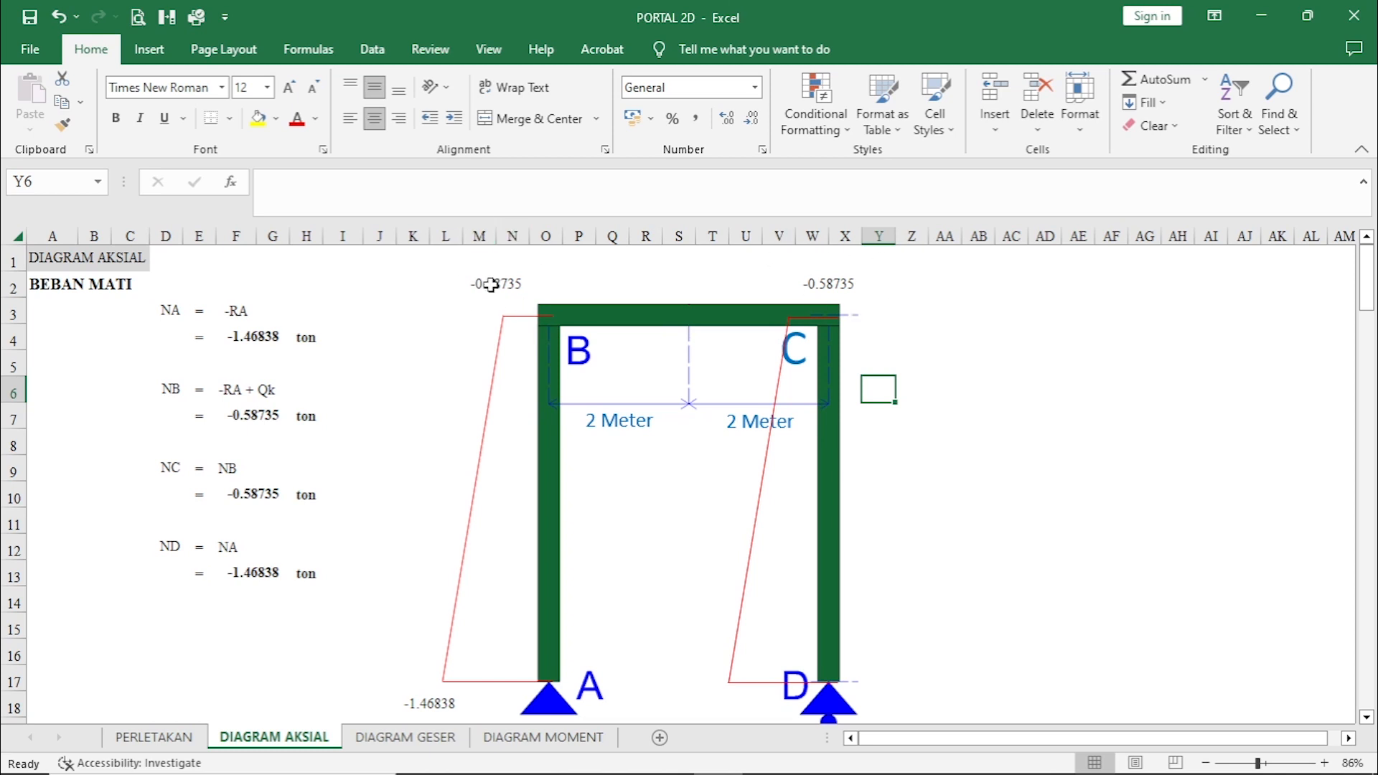
scroll(454, 398, "down", 4)
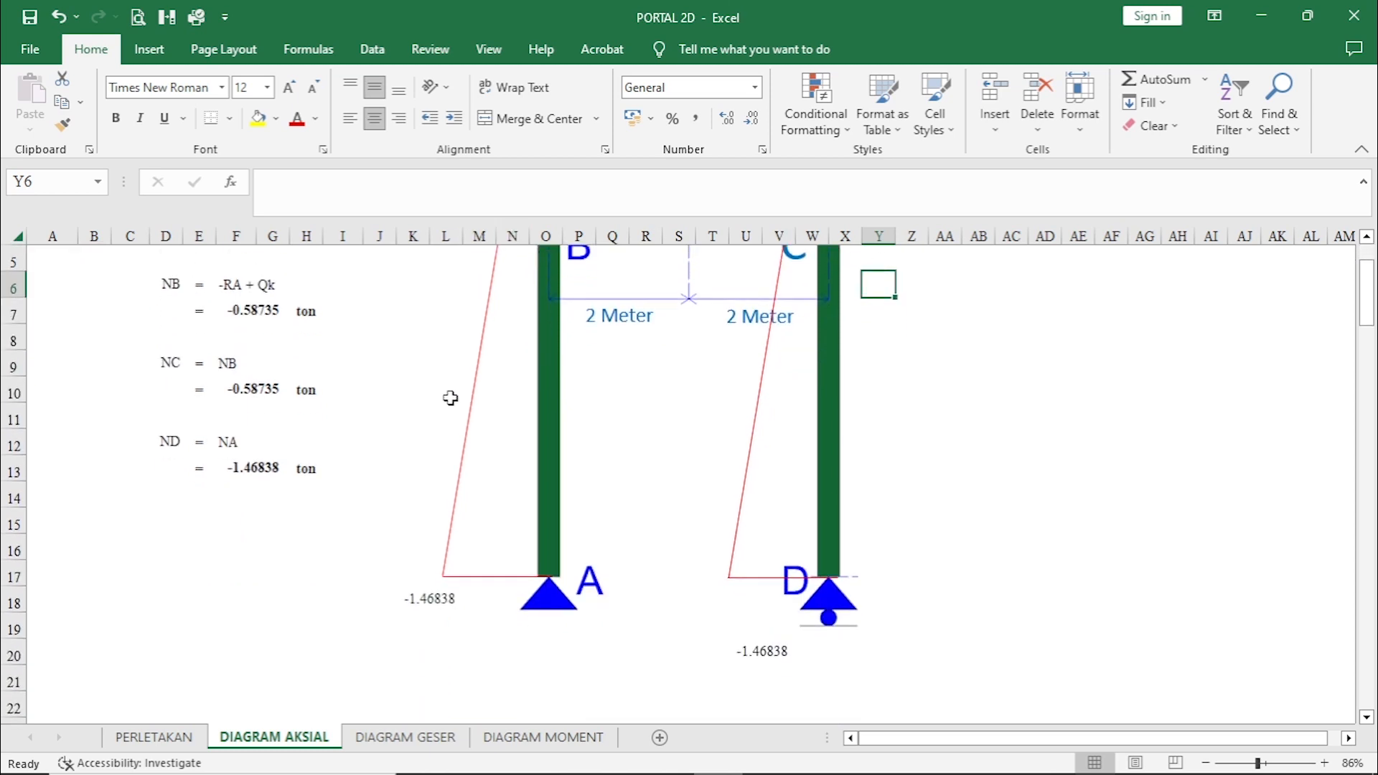
Examine the BEBAN HIDUP axial forces NA to ND against the axial diagram on both columns.
scroll(448, 403, "down", 3)
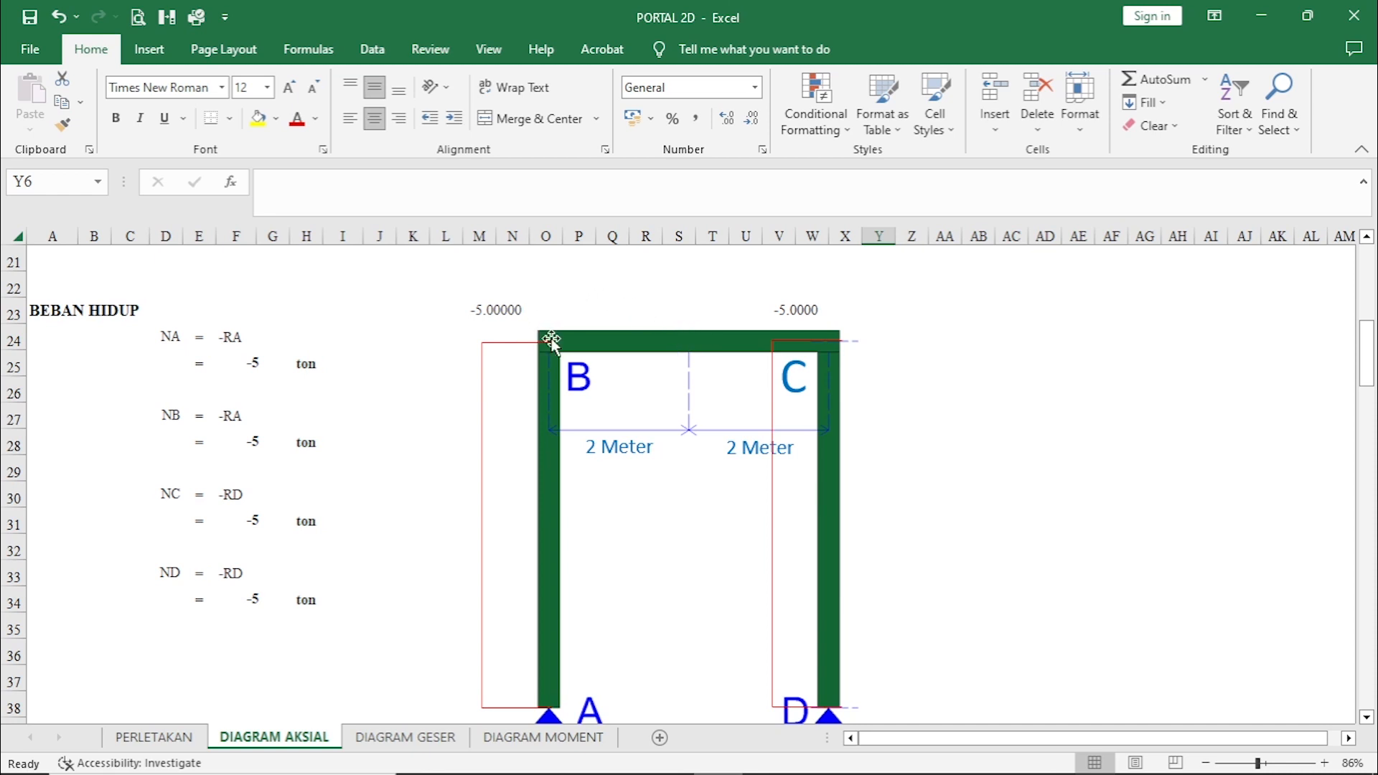
scroll(563, 486, "down", 2)
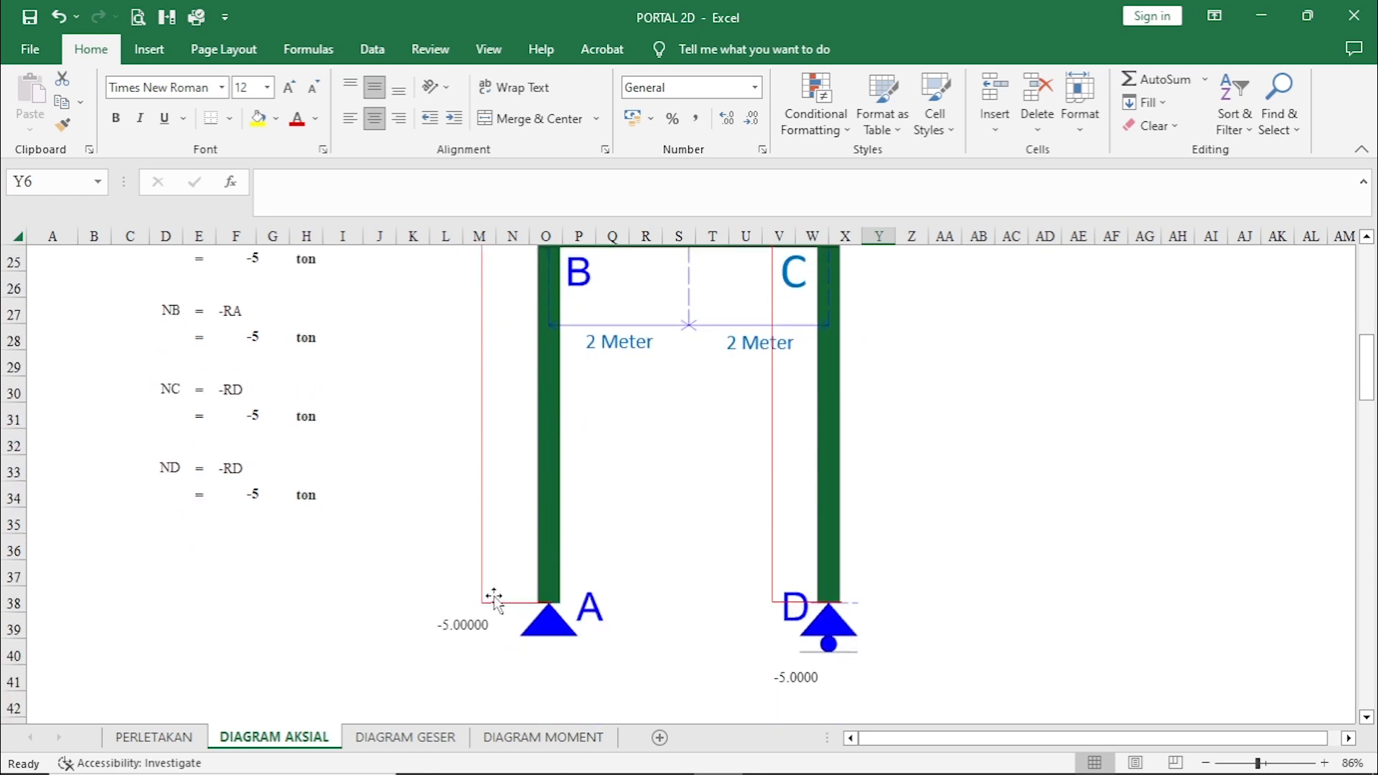
scroll(572, 601, "up", 2)
scroll(562, 600, "down", 2)
scroll(538, 605, "up", 2)
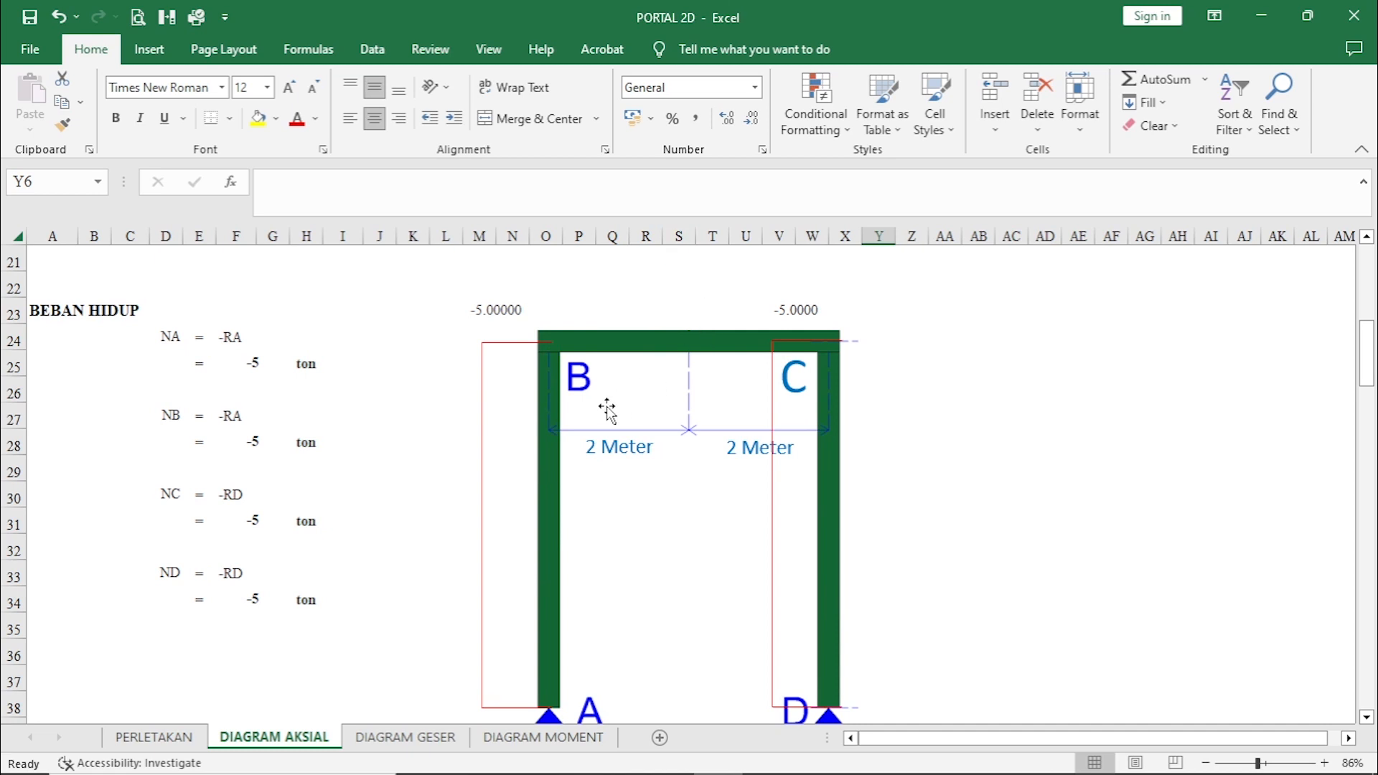
Examine the BEBAN KOMBINASI axial forces from 1.2 DL + 1.6 LL and their diagram at points A to D.
scroll(566, 424, "down", 1)
scroll(566, 425, "down", 4)
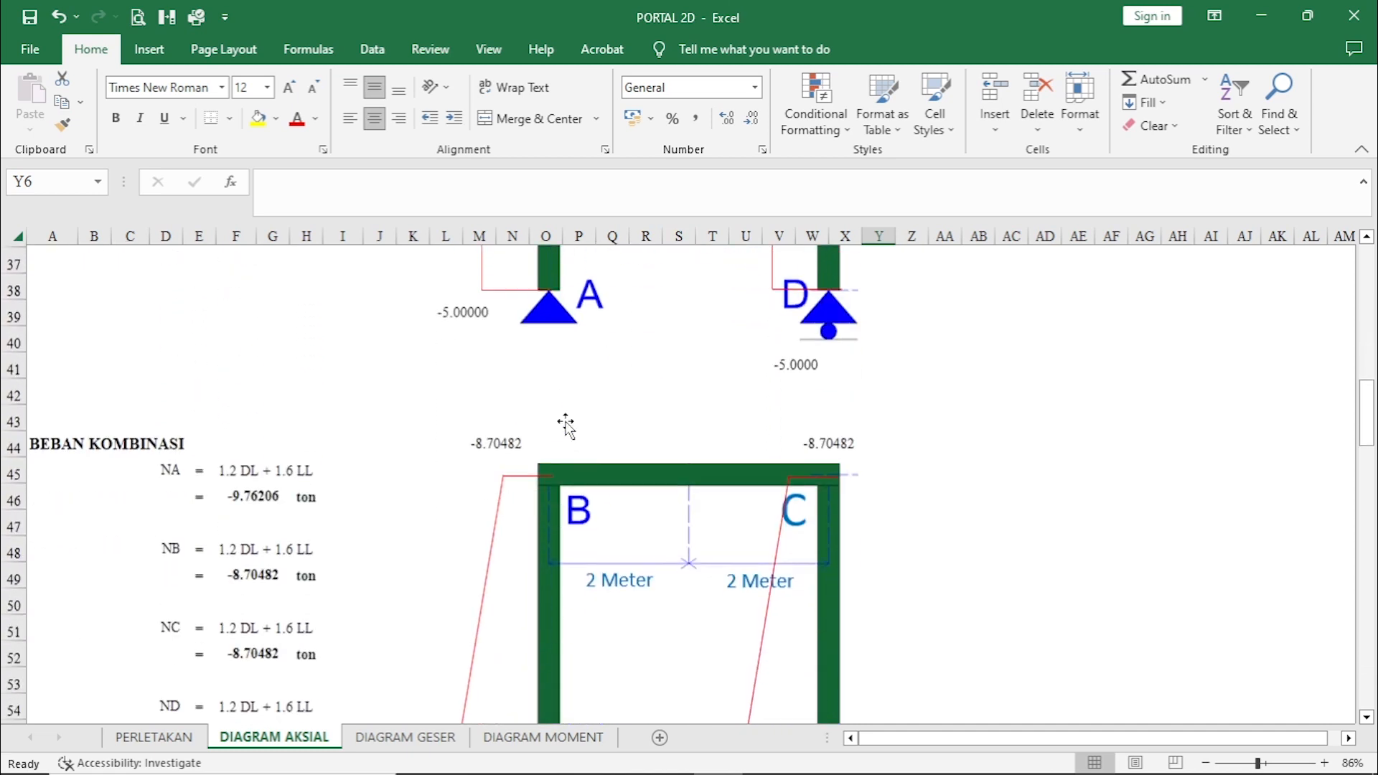
scroll(565, 424, "down", 1)
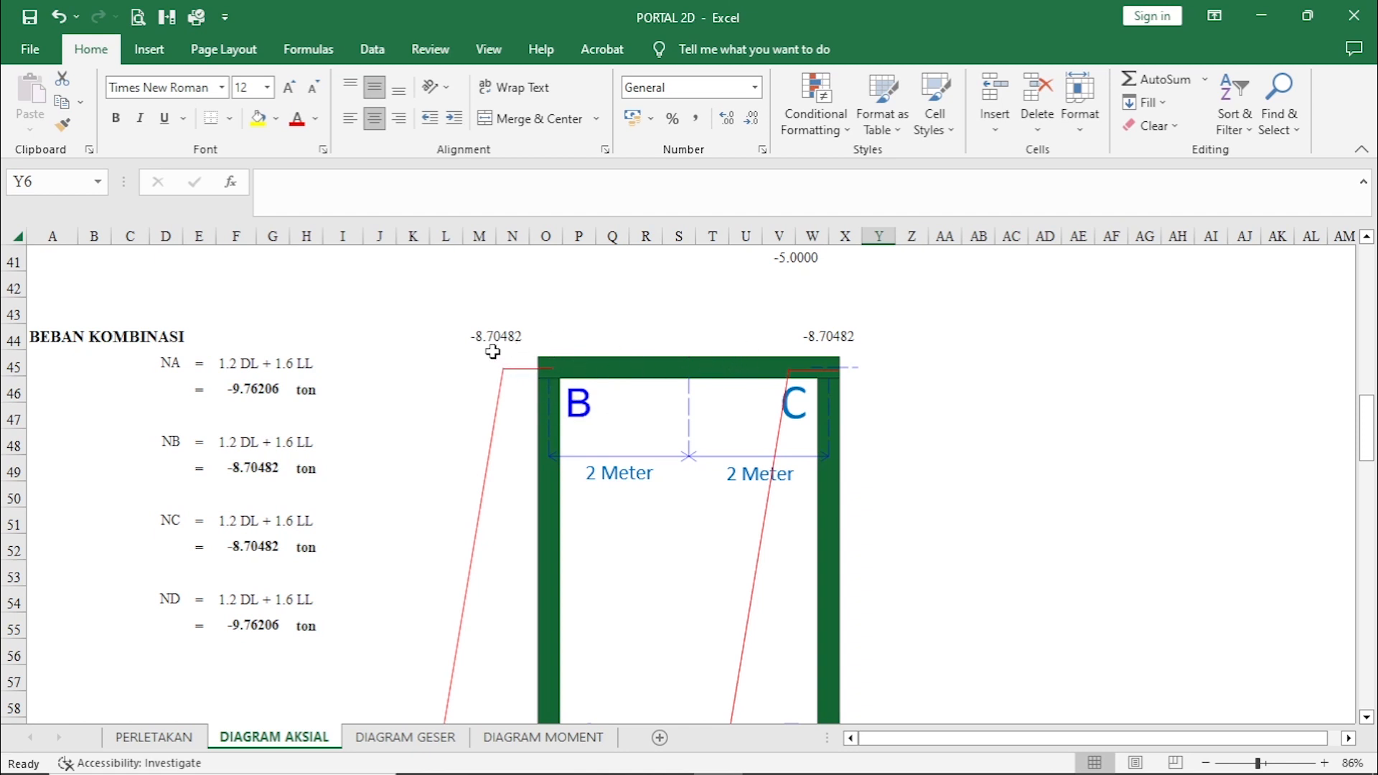
scroll(488, 502, "down", 1)
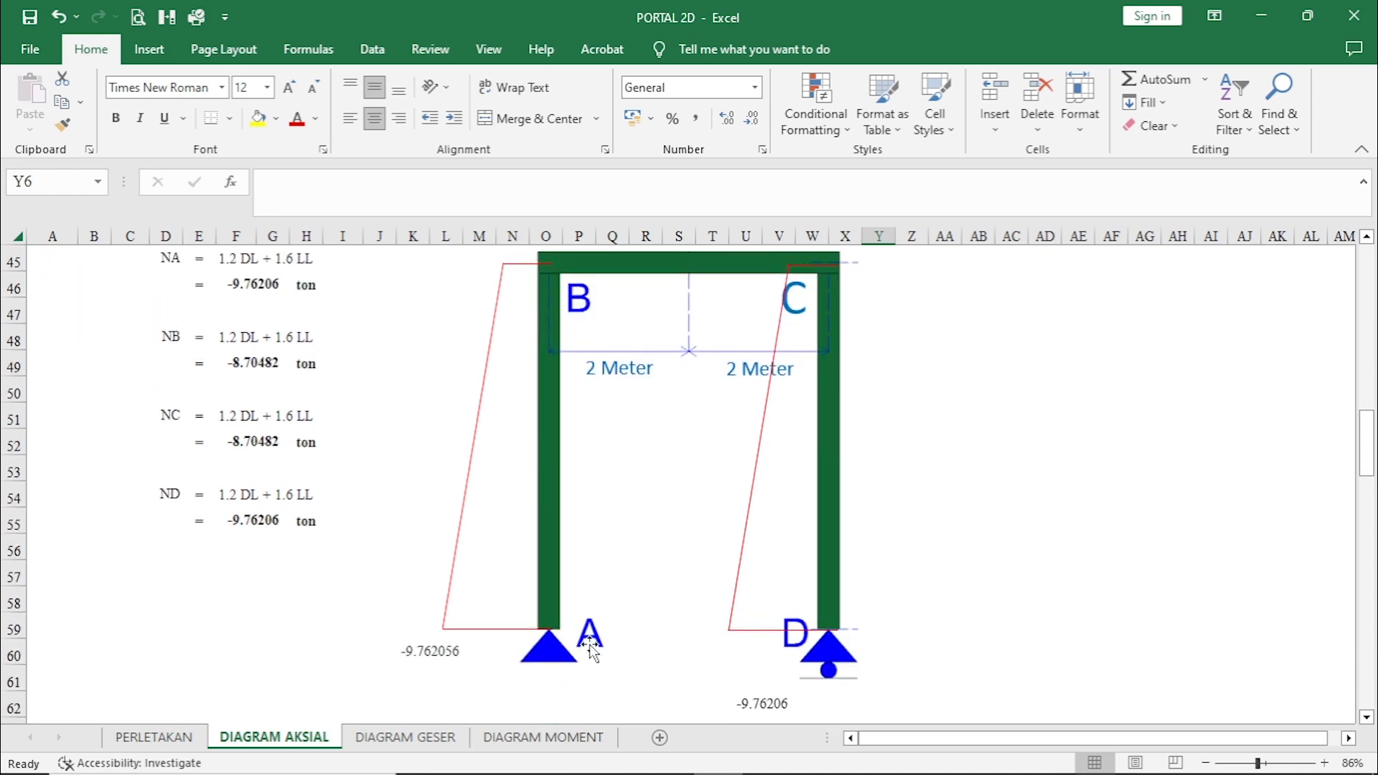
Open the DIAGRAM GESER sheet and examine the BEBAN MATI shear forces QD-C to QB-A against their diagram.
scroll(798, 675, "up", 1)
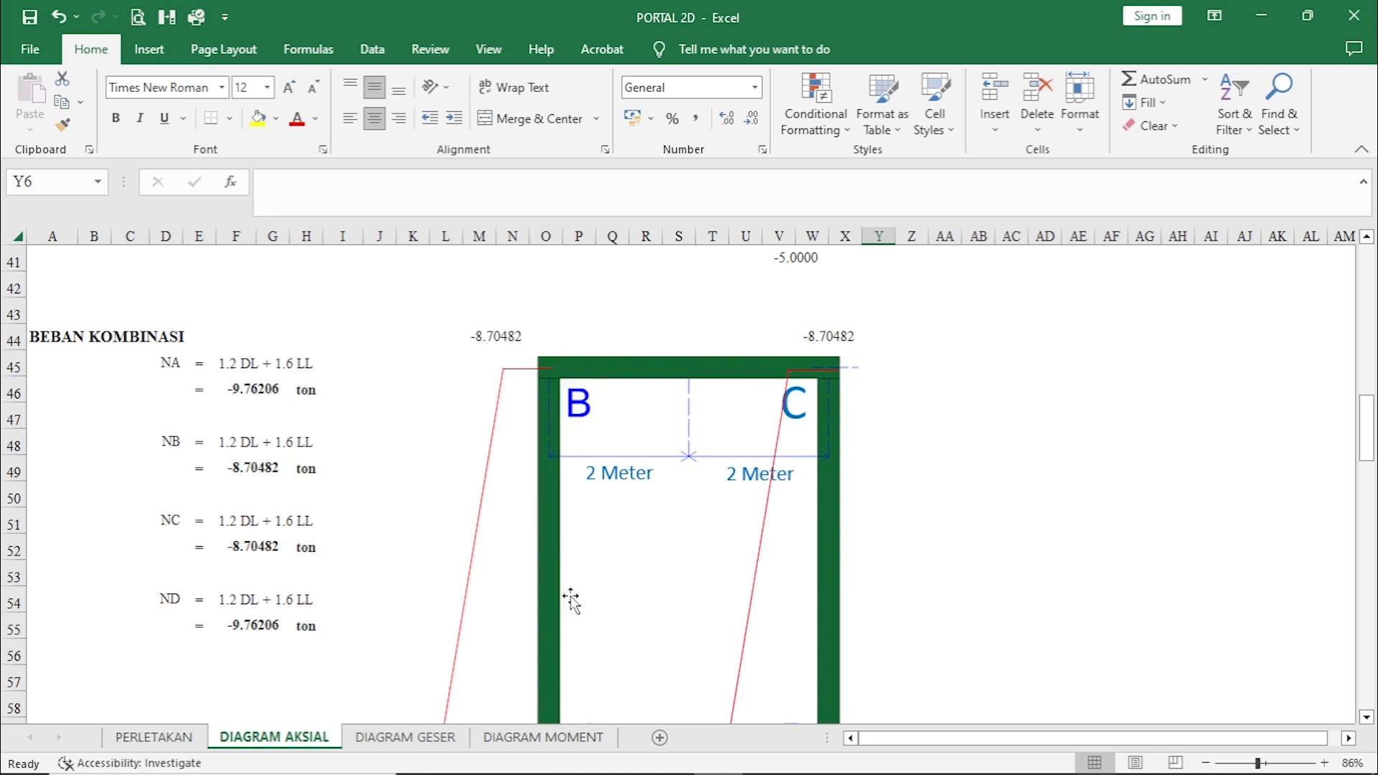
left_click(406, 737)
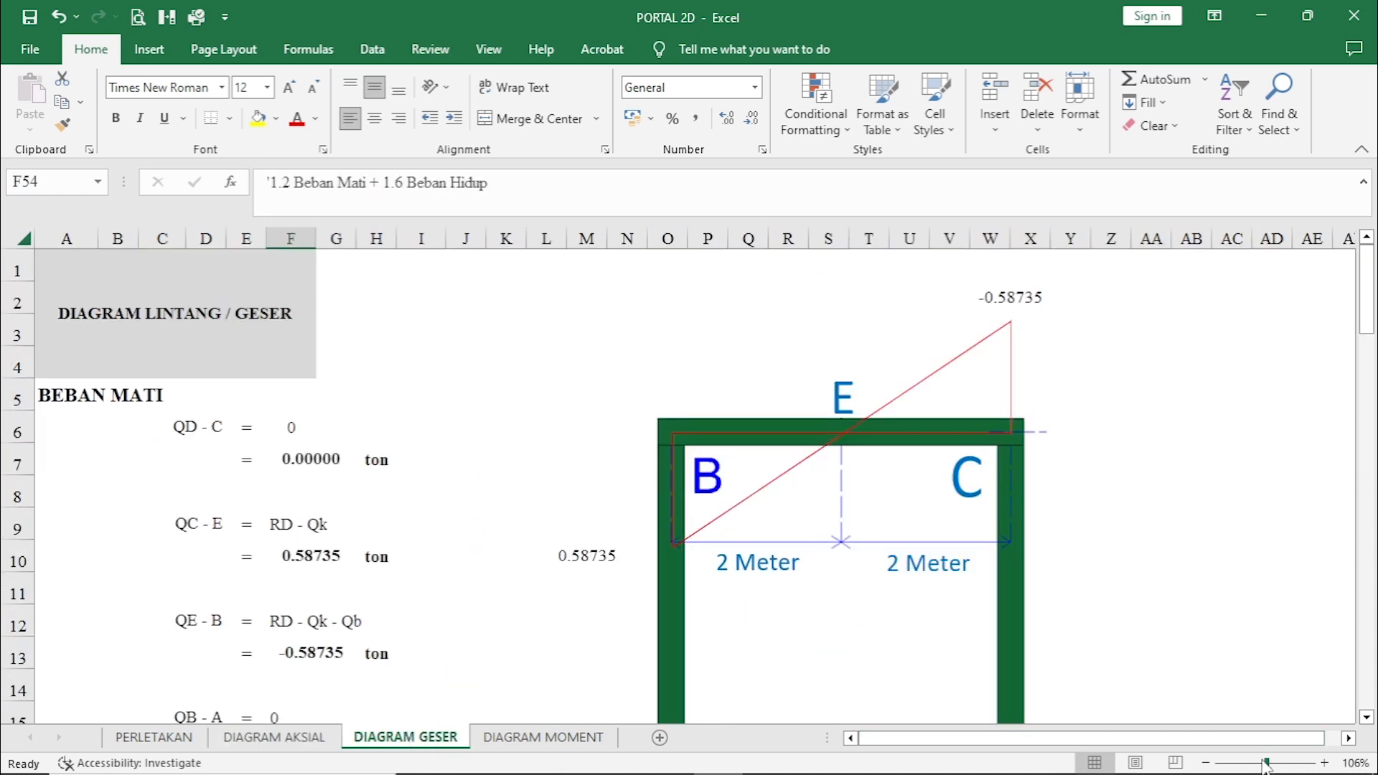
left_click_drag(1266, 764, 1254, 763)
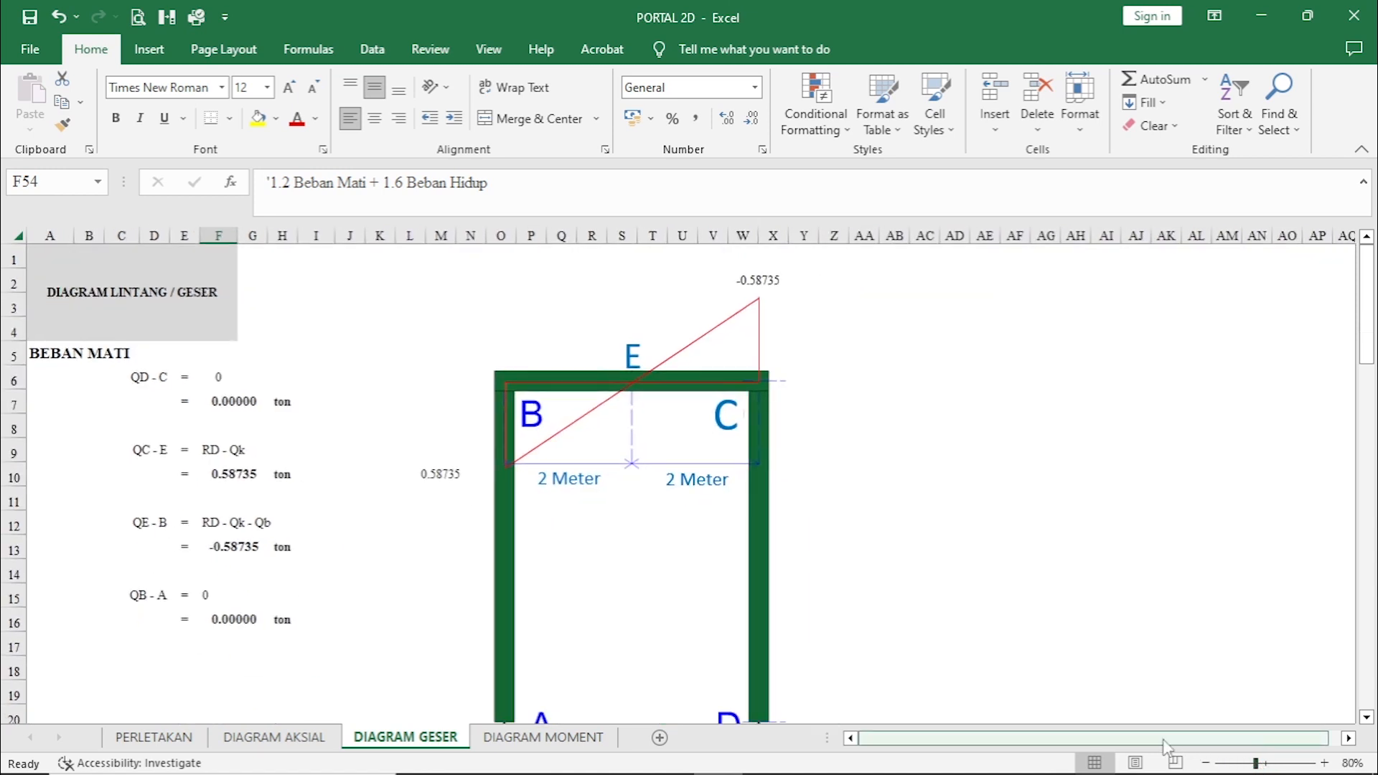
scroll(757, 546, "down", 2)
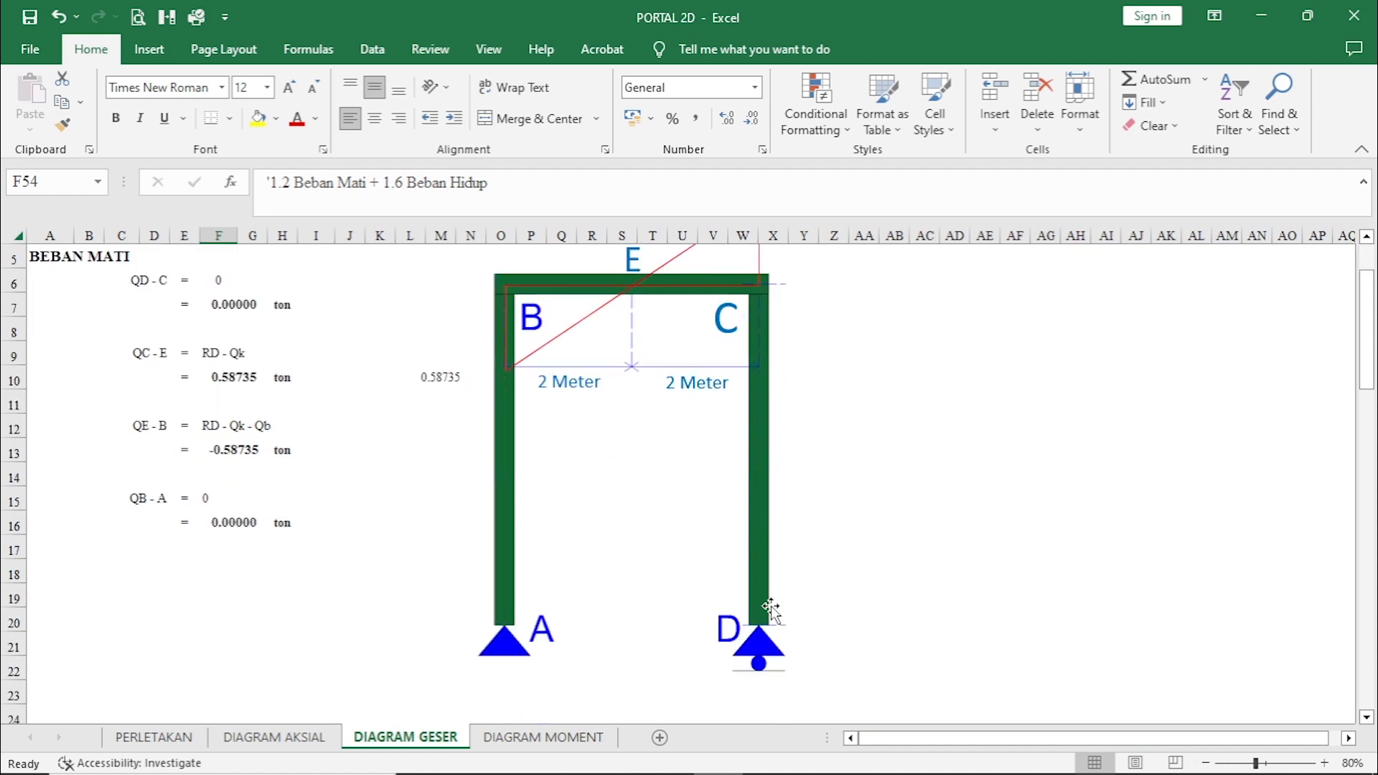
scroll(772, 638, "up", 2)
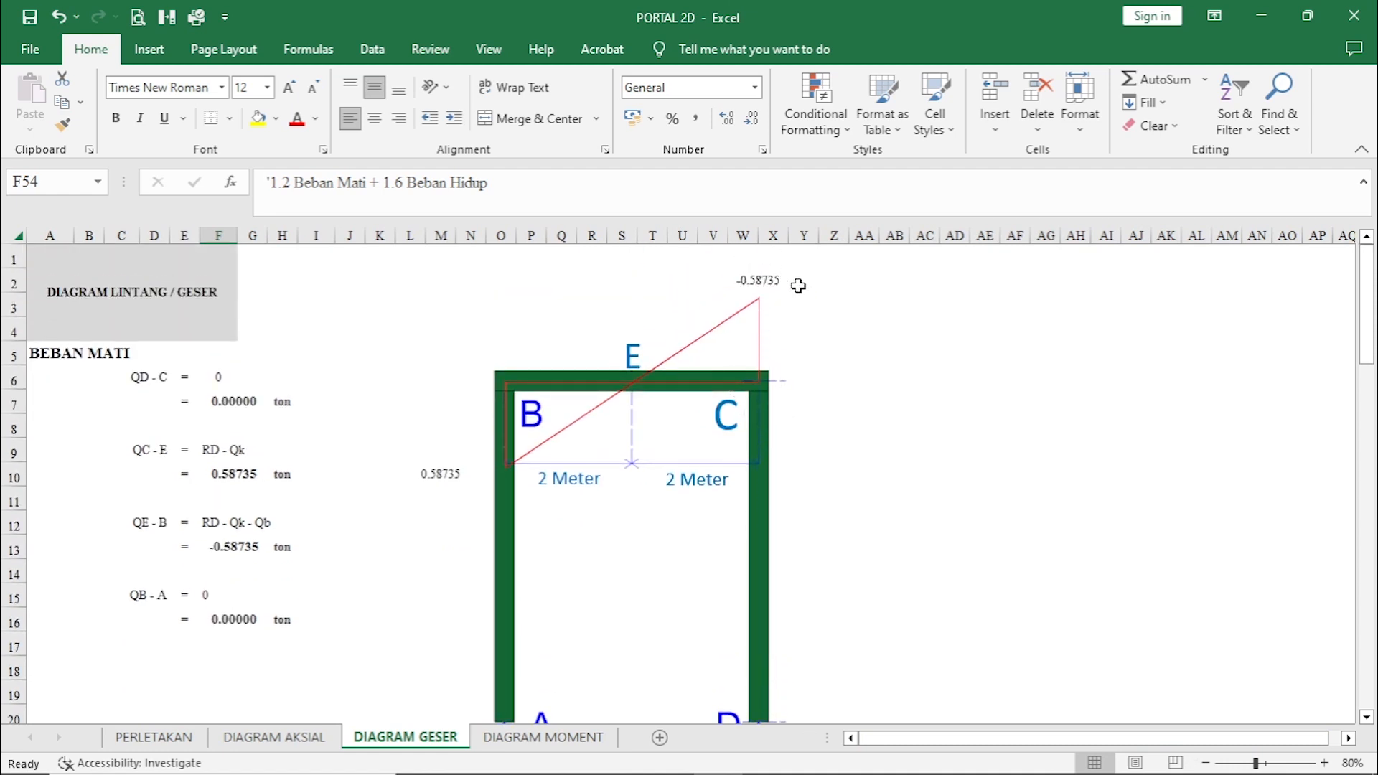
scroll(802, 419, "down", 2)
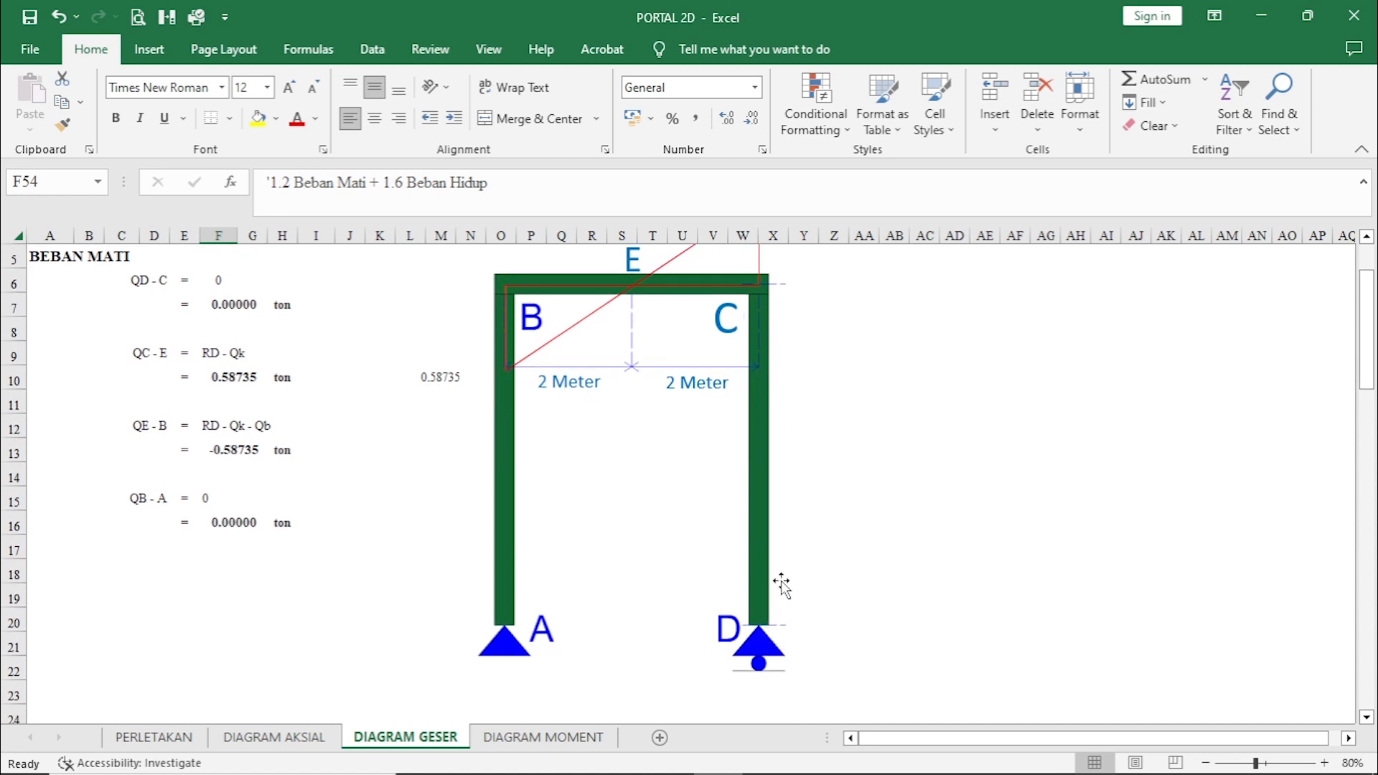
scroll(775, 644, "up", 2)
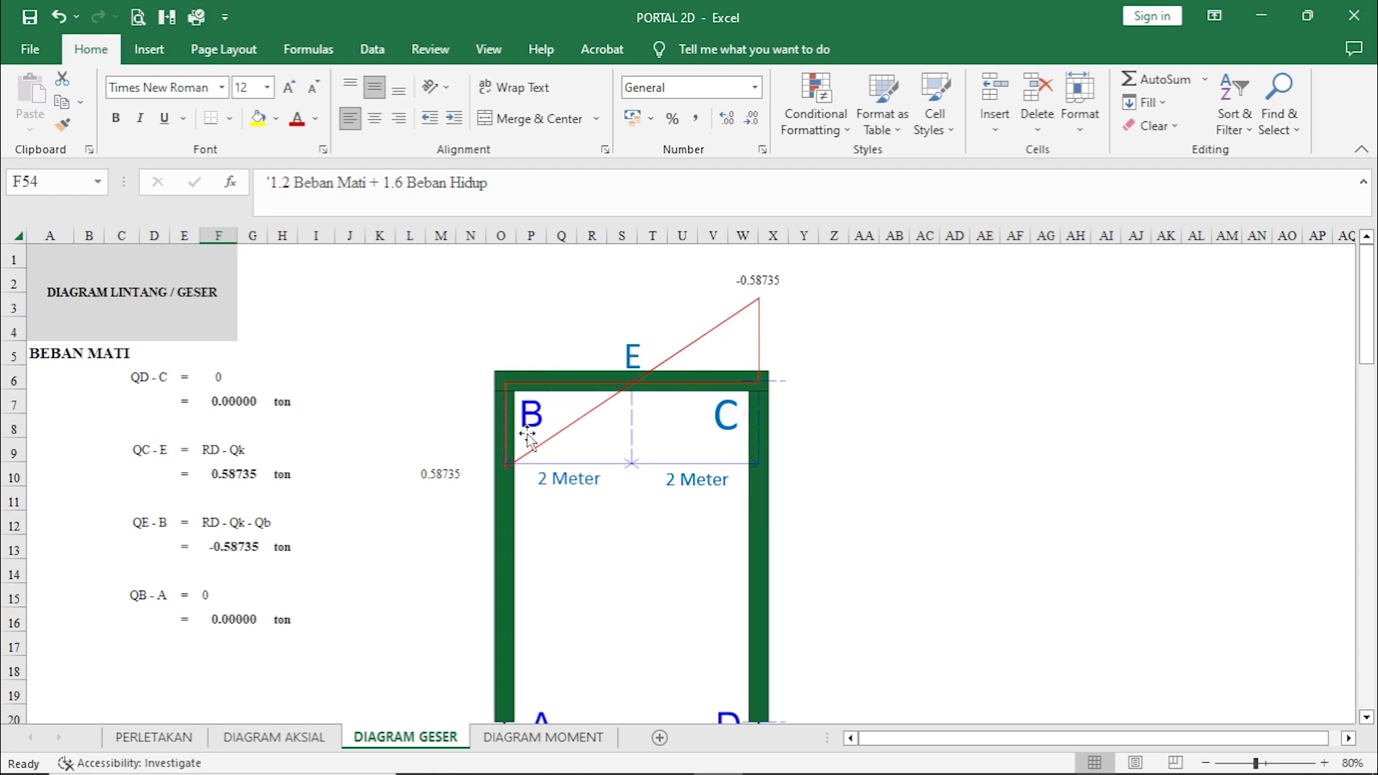
Examine the BEBAN HIDUP shear forces QD-C to QB-A and their diagram along the portal frame.
scroll(527, 434, "down", 4)
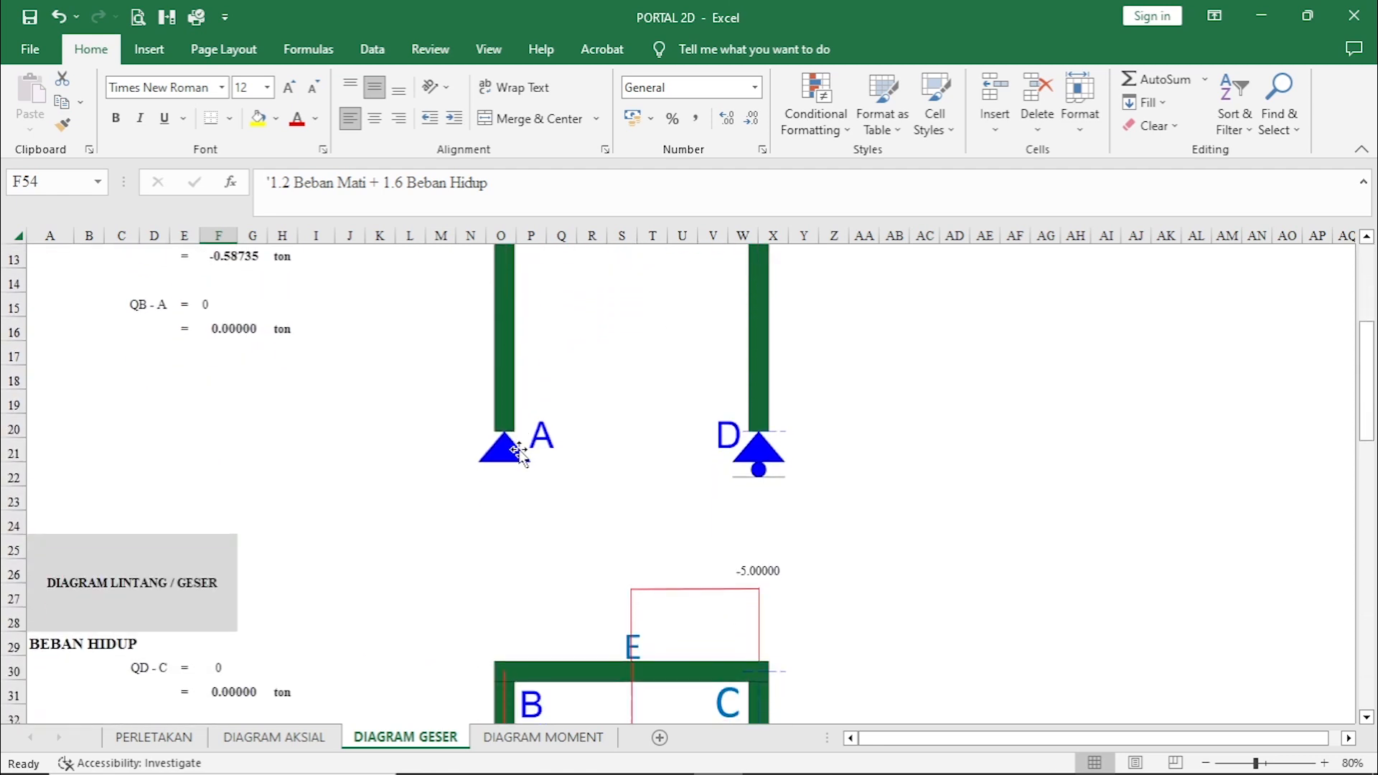
scroll(519, 452, "down", 4)
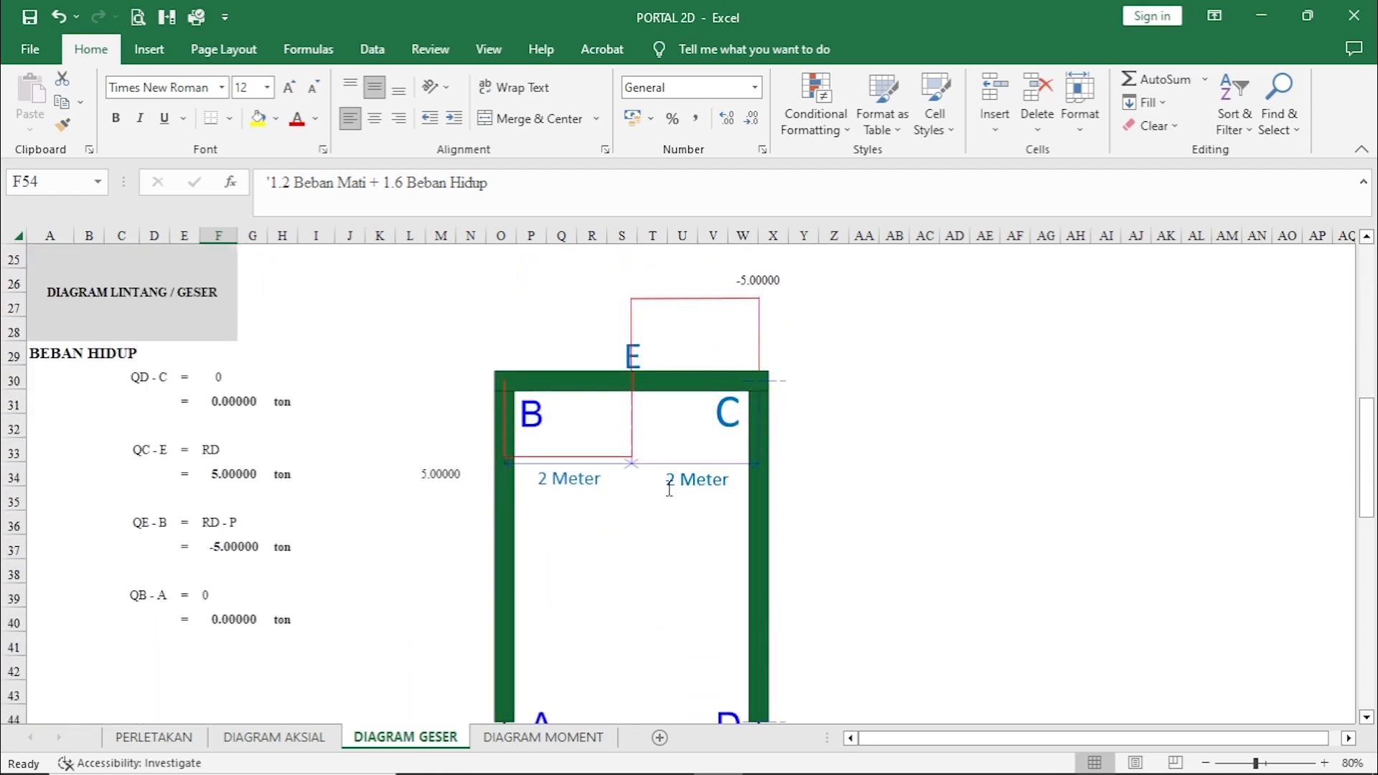
scroll(661, 526, "down", 1)
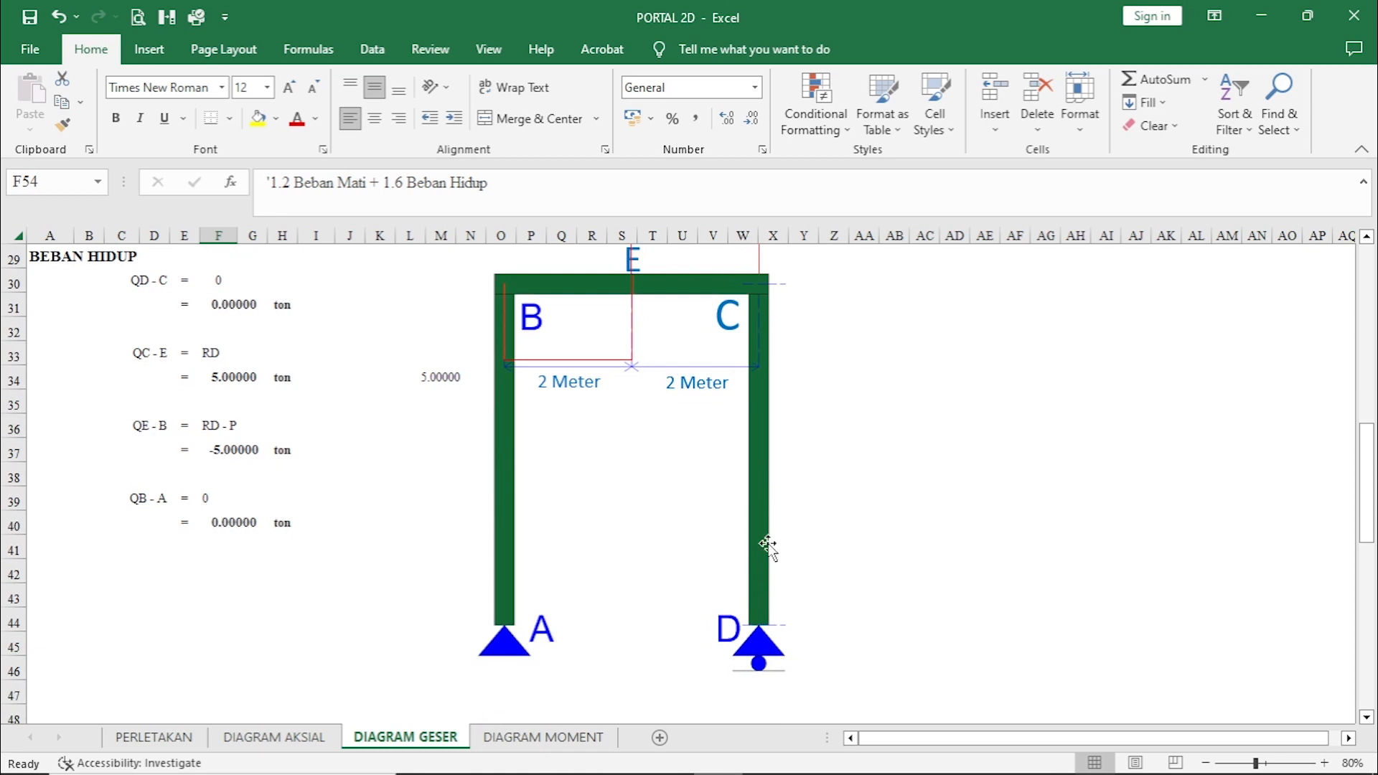
scroll(768, 546, "up", 1)
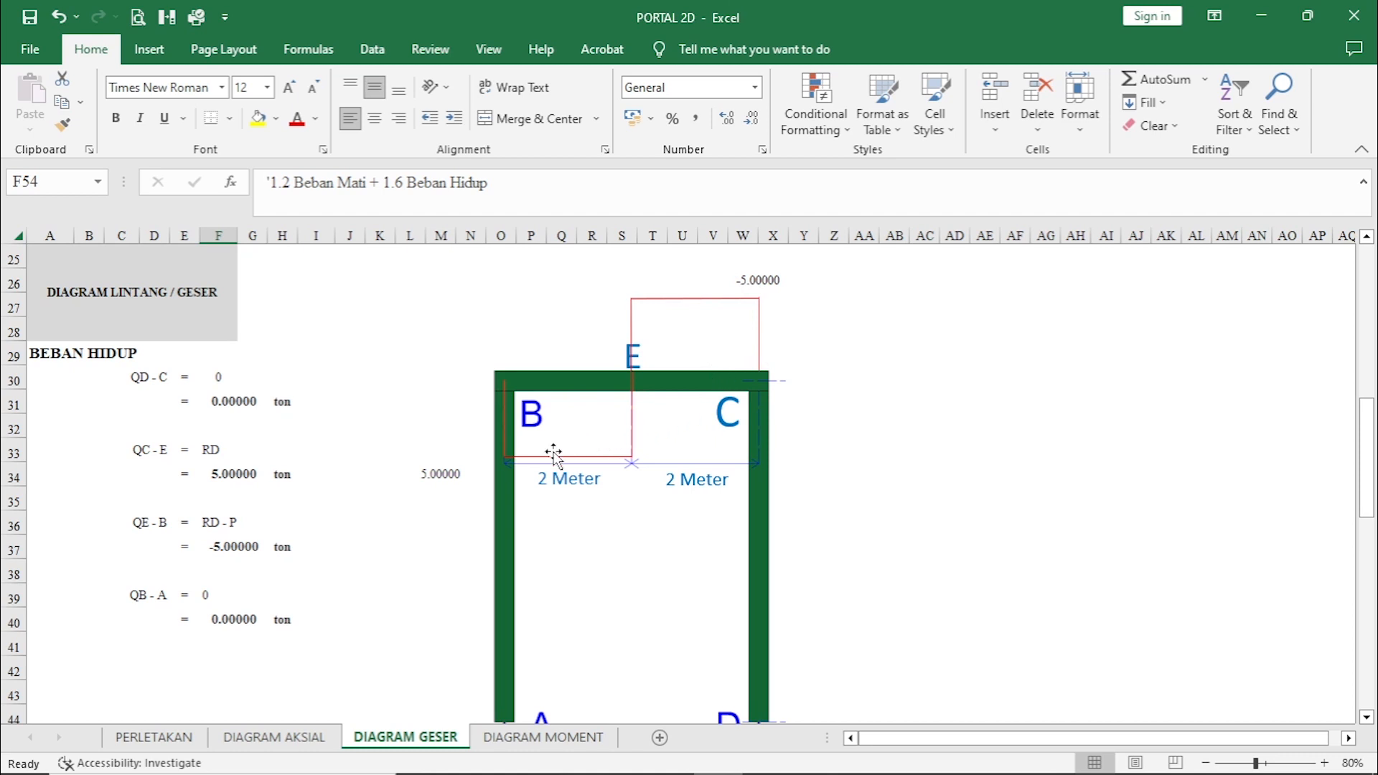
Examine the BEBAN KOMBINASI shear forces from 1.2 Beban Mati + 1.6 Beban Hidup, including QE at midspan, with their diagram.
scroll(554, 459, "down", 4)
scroll(554, 460, "down", 4)
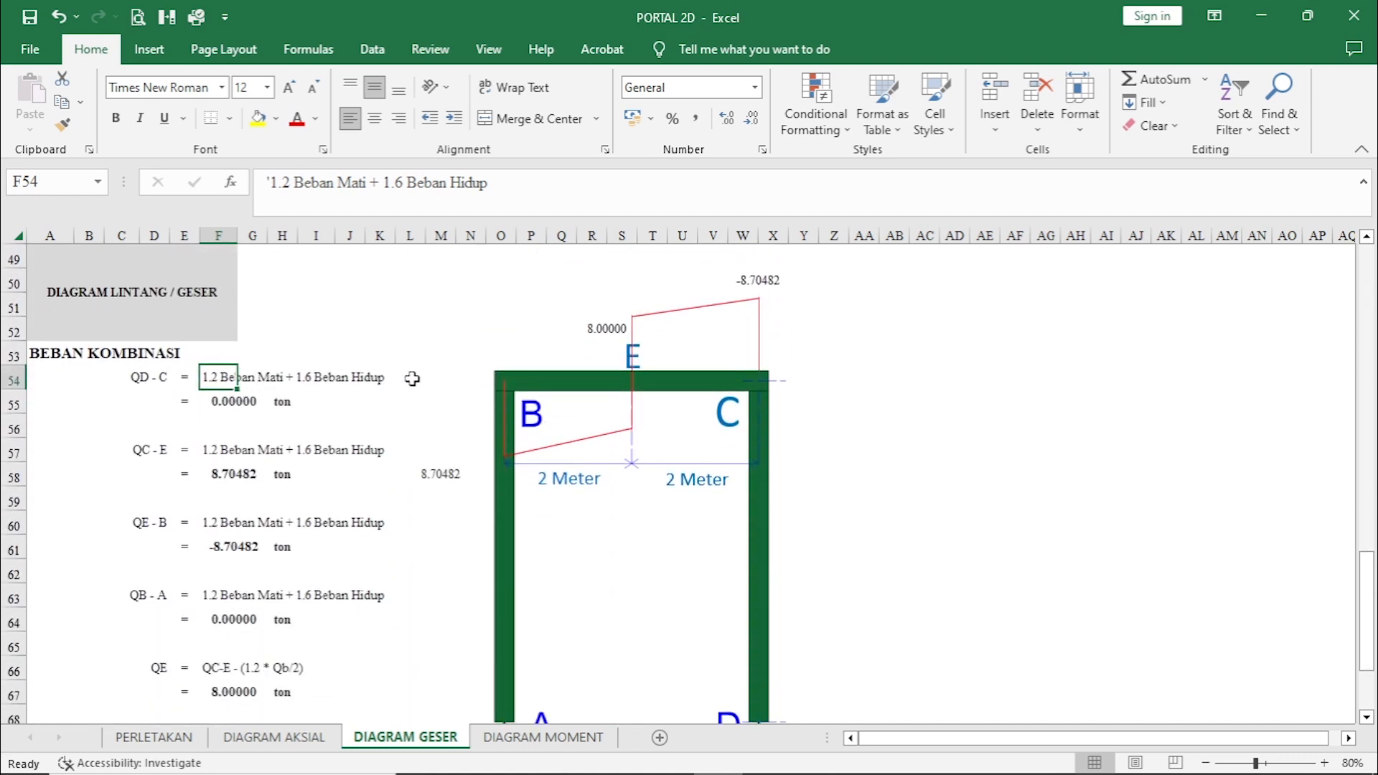
left_click(440, 377)
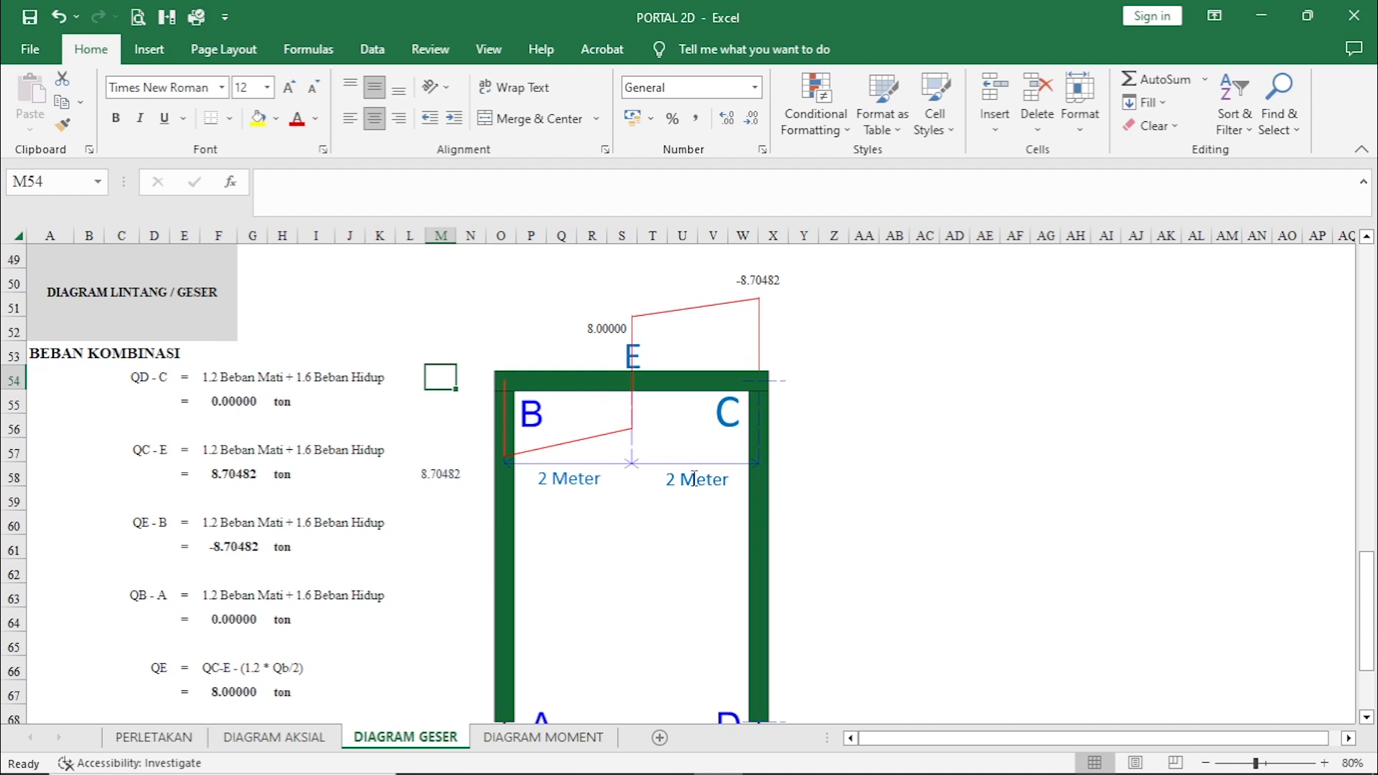
scroll(756, 532, "down", 1)
scroll(756, 567, "up", 1)
scroll(649, 523, "down", 2)
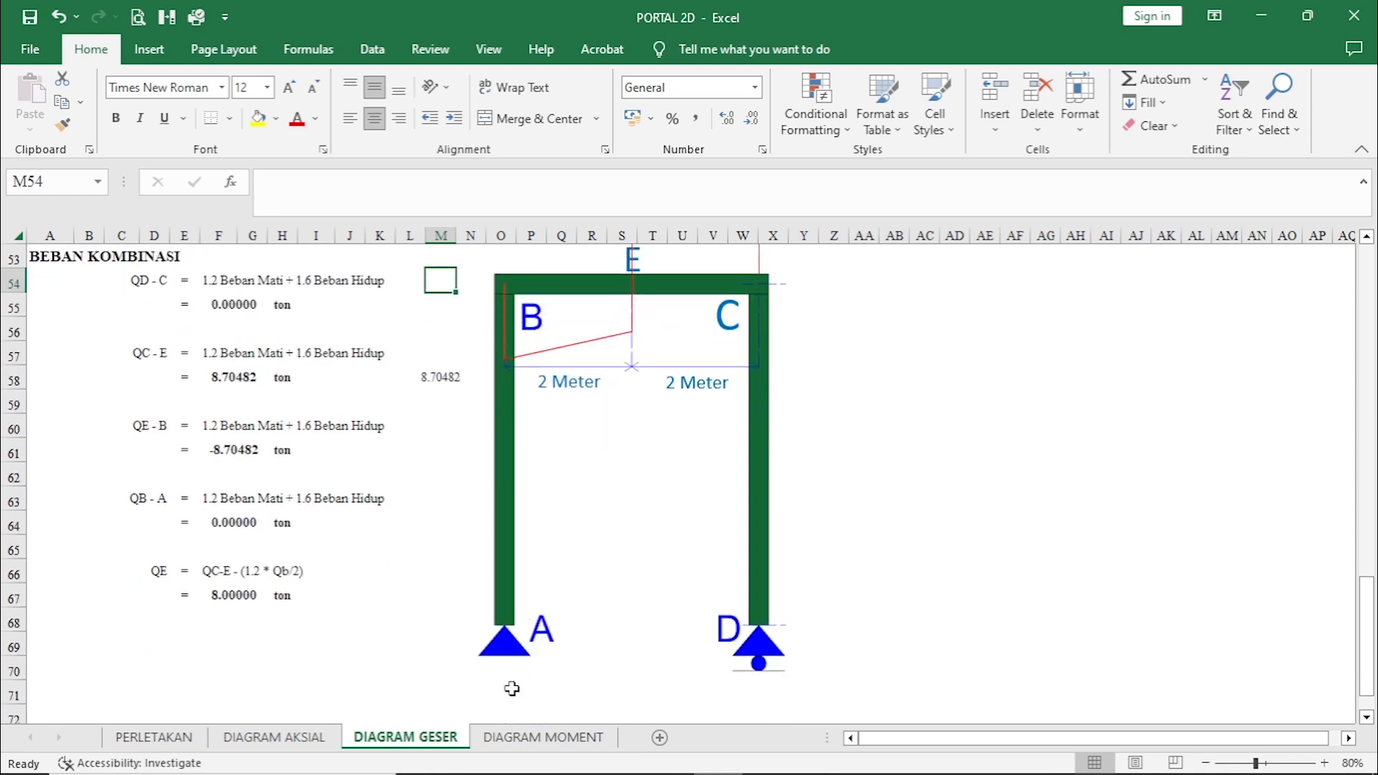
Open the DIAGRAM MOMENT sheet and examine the BEBAN MATI moments MA to MD, particularly ME, with their diagram.
left_click(521, 739)
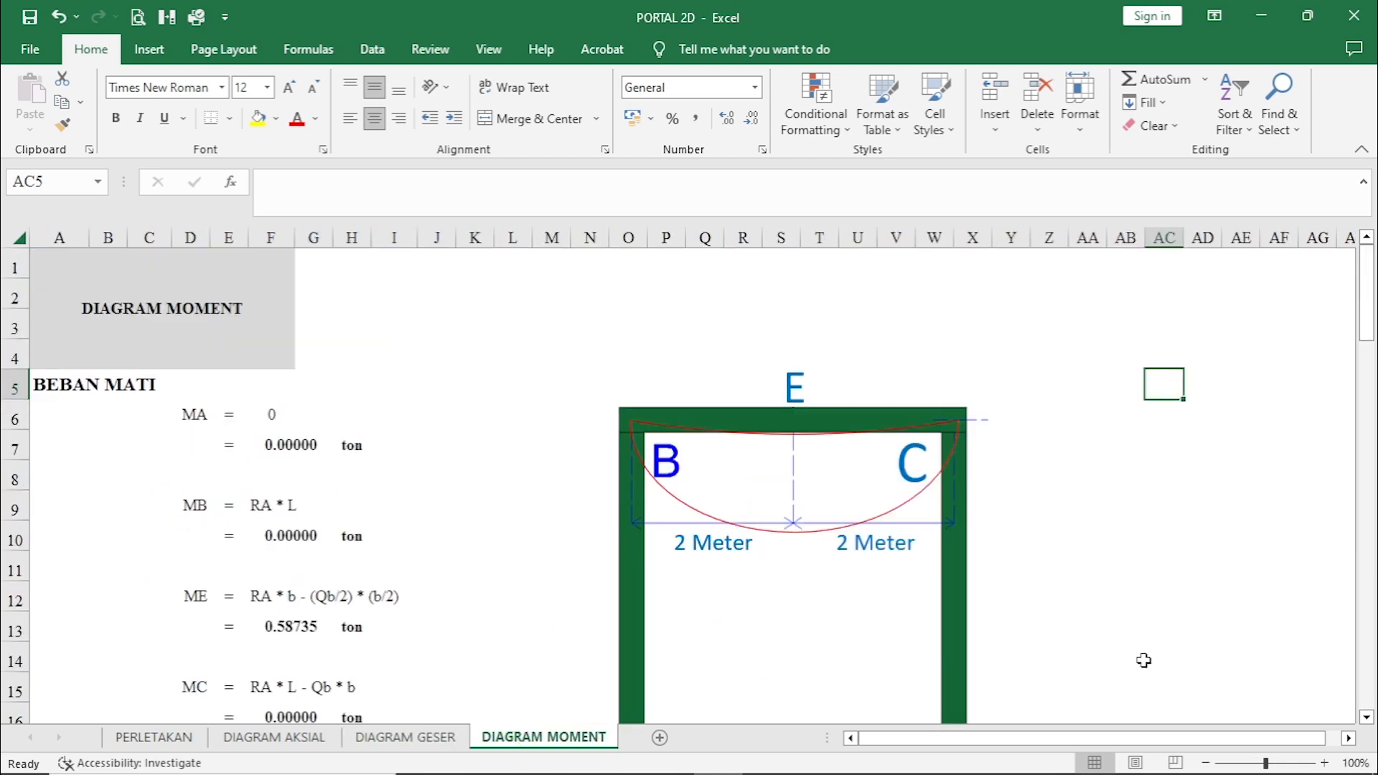
left_click_drag(1255, 768, 1249, 768)
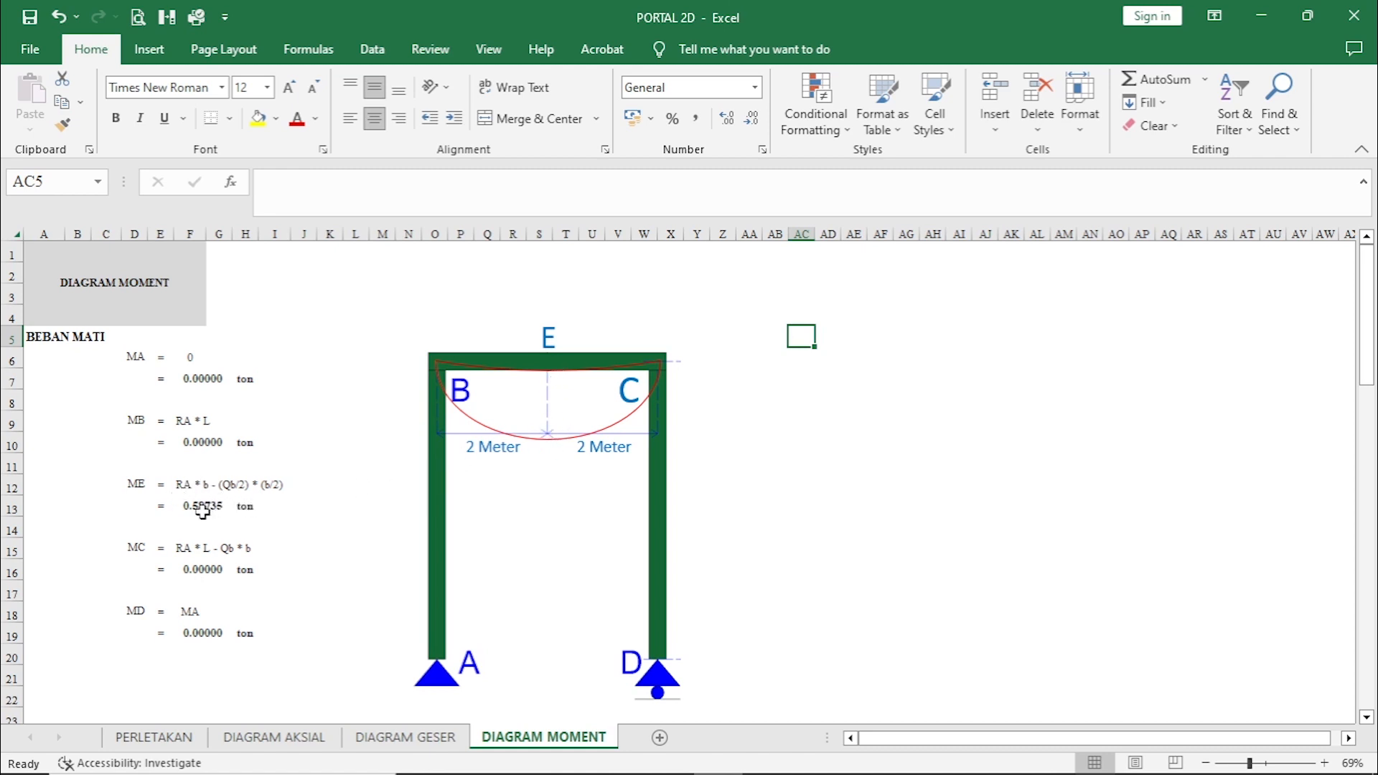
left_click(274, 506)
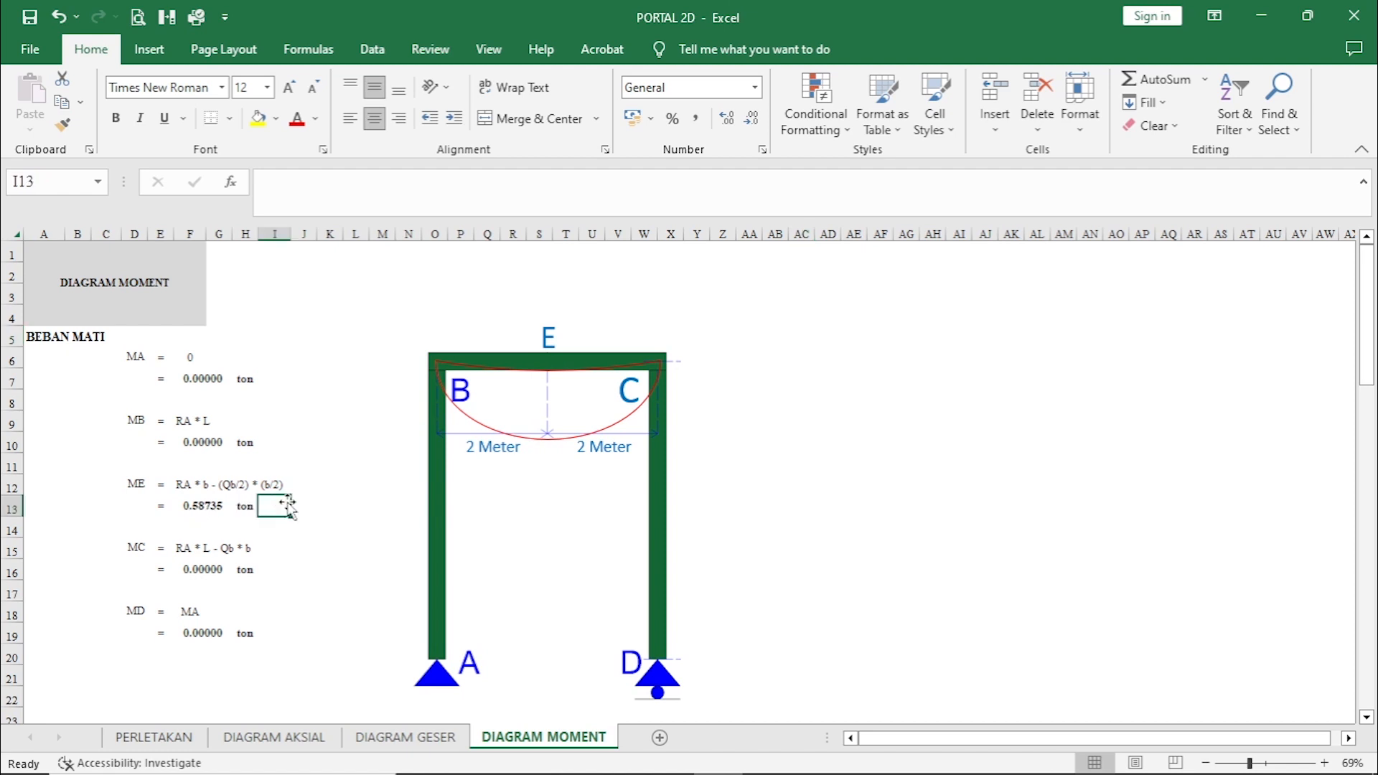
Examine the BEBAN HIDUP moments MA to MD, particularly ME from RA * b, against the beam's moment diagram.
scroll(488, 490, "down", 5)
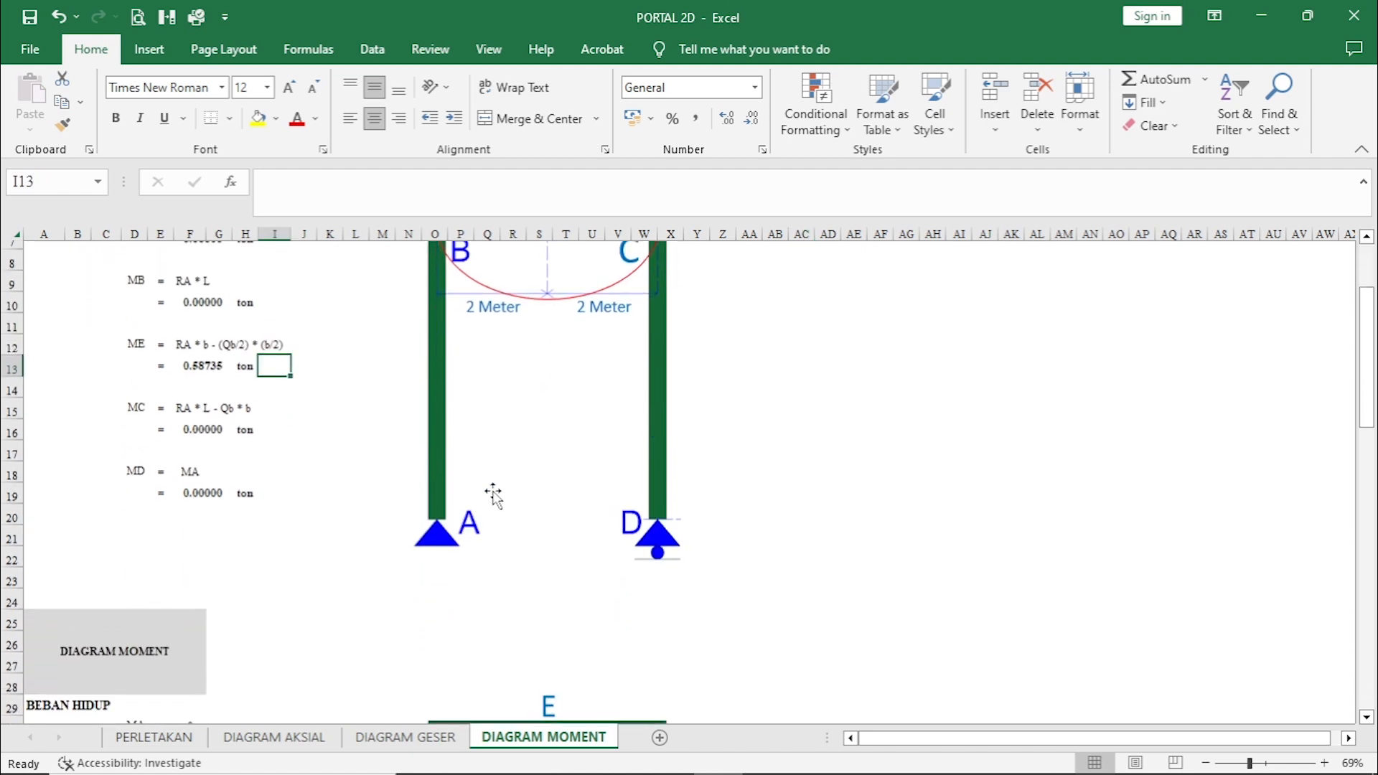
scroll(493, 502, "down", 3)
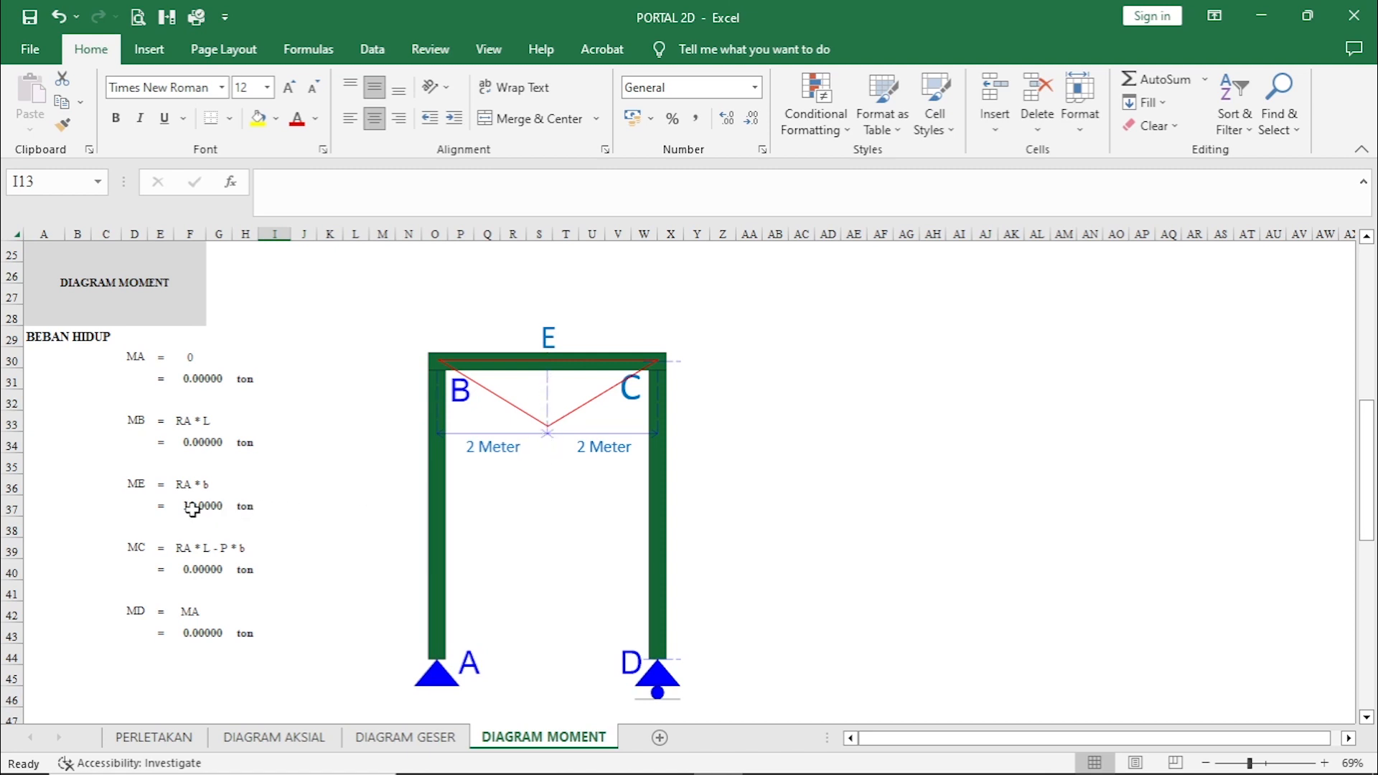
left_click(295, 507)
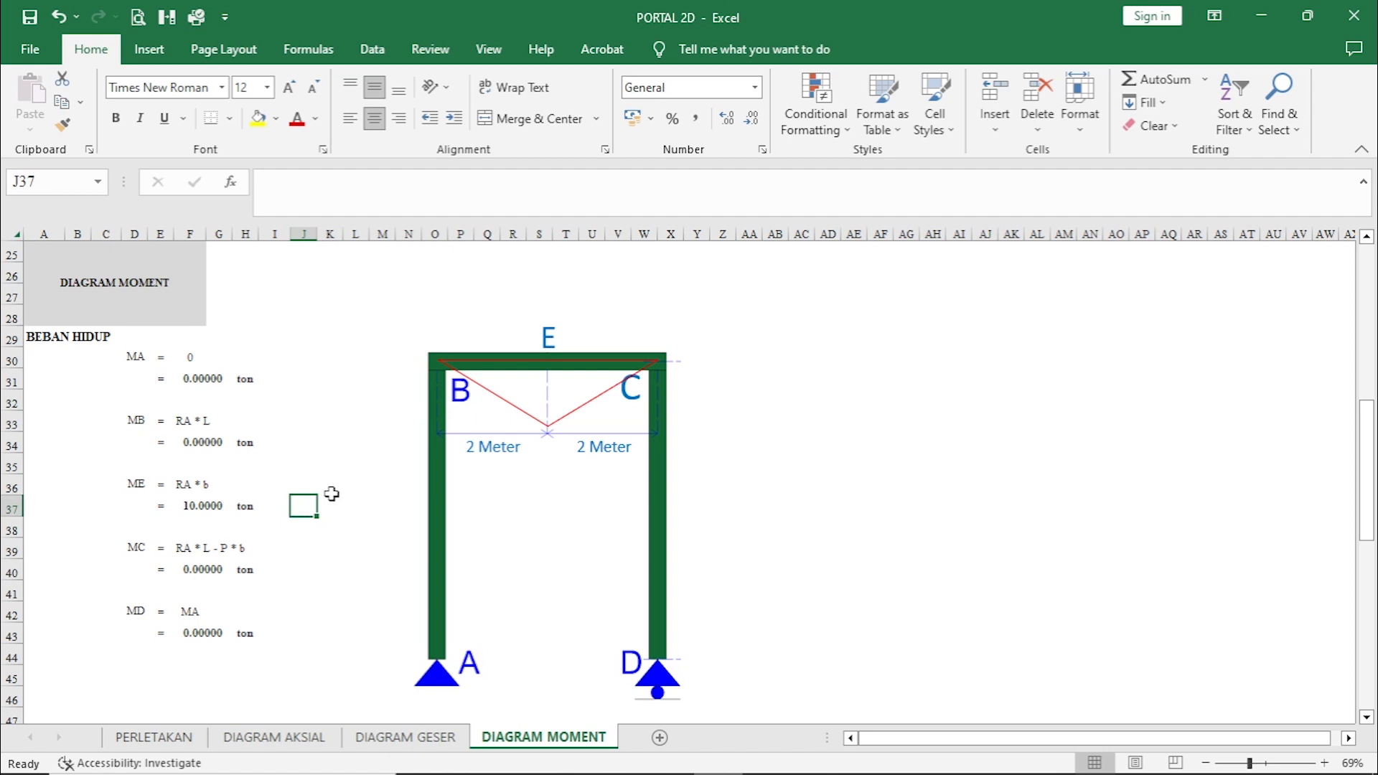
Examine the BEBAN KOMBINASI moments from 1.2 Beban Mati + 1.6 Beban Hidup, comparing them with the BEBAN MATI and BEBAN HIDUP moments and diagrams.
scroll(539, 549, "down", 7)
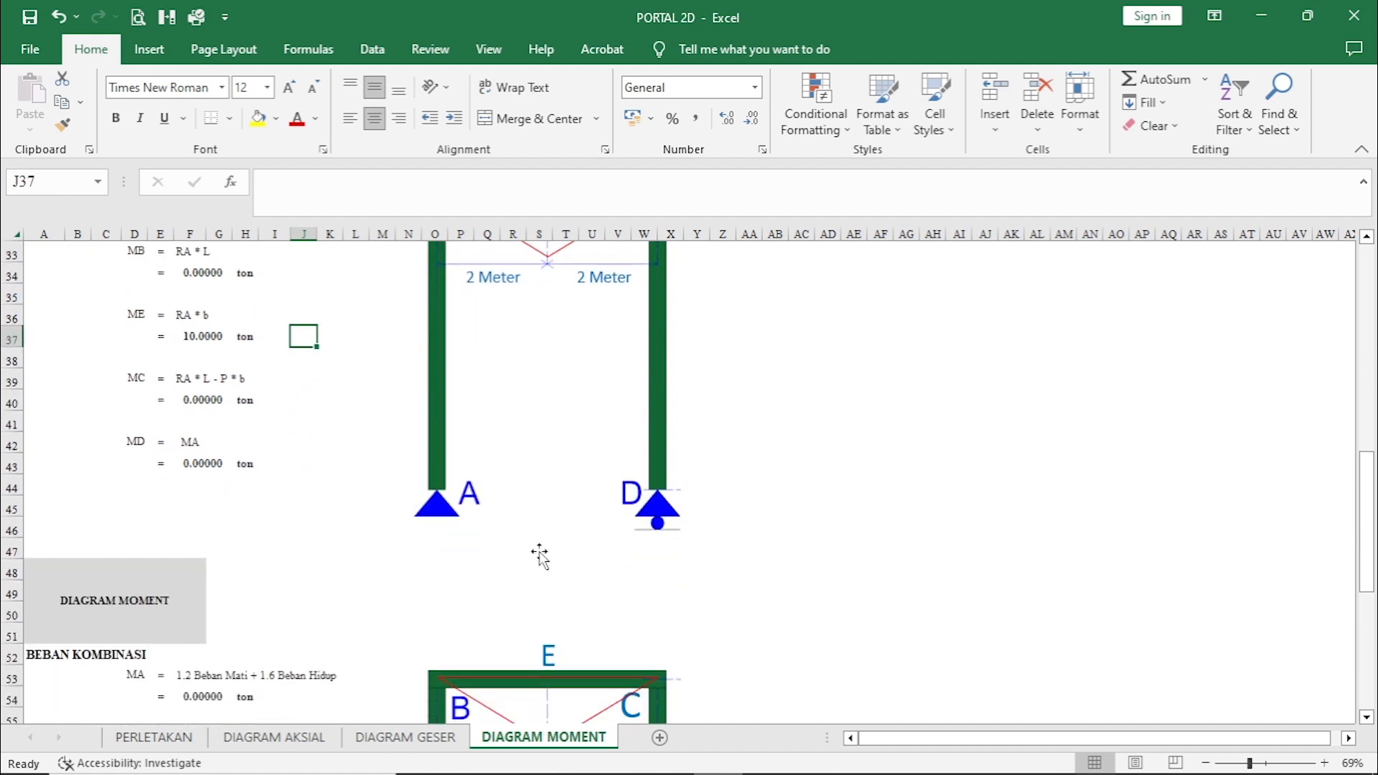
scroll(537, 558, "down", 1)
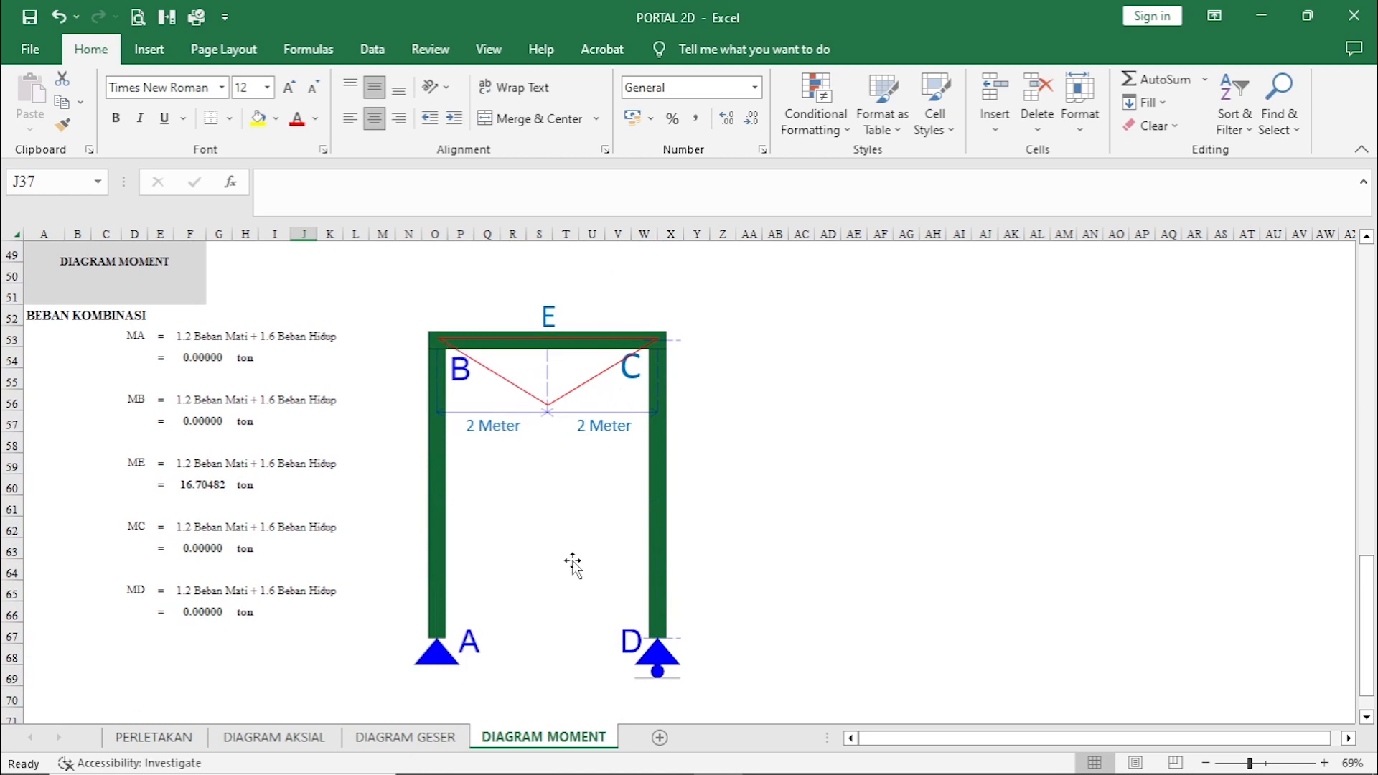
scroll(572, 565, "up", 8)
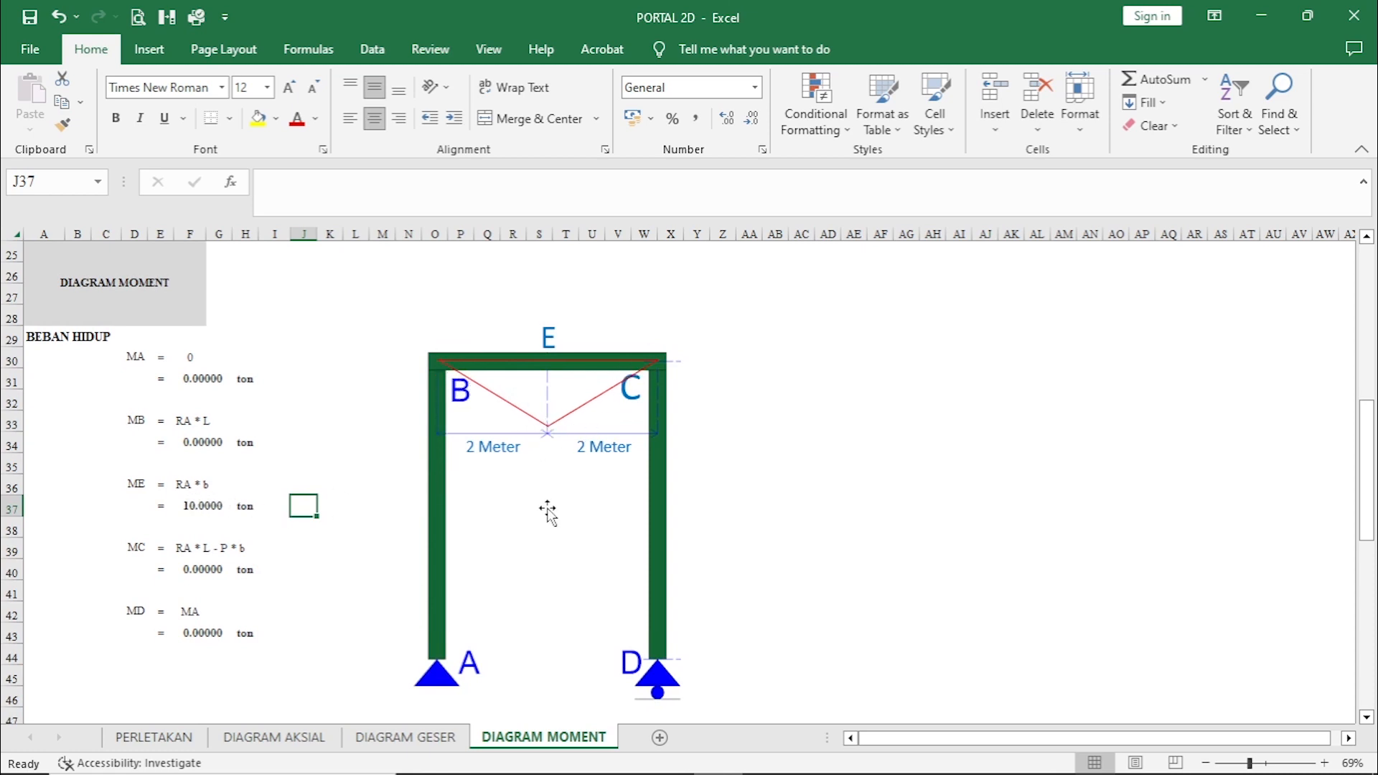
scroll(545, 516, "up", 8)
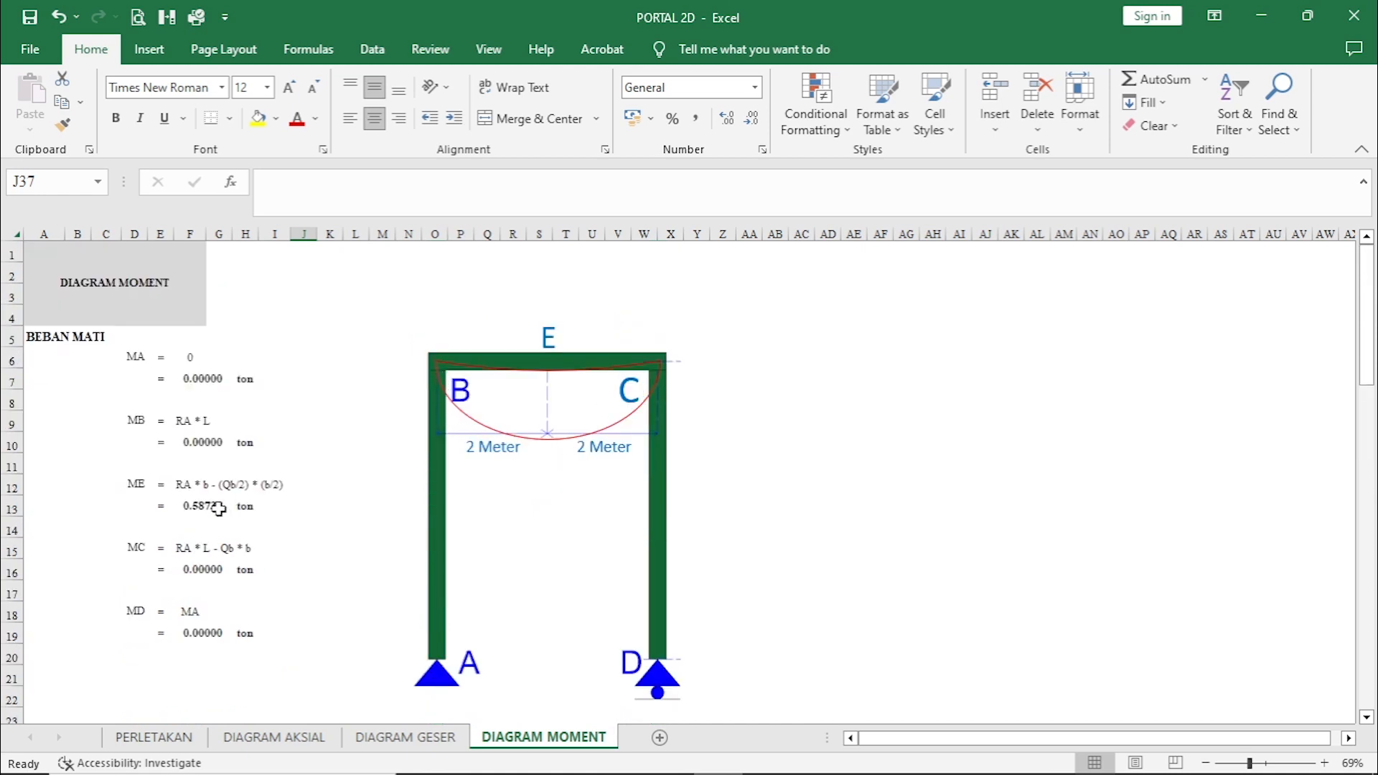
scroll(498, 595, "down", 4)
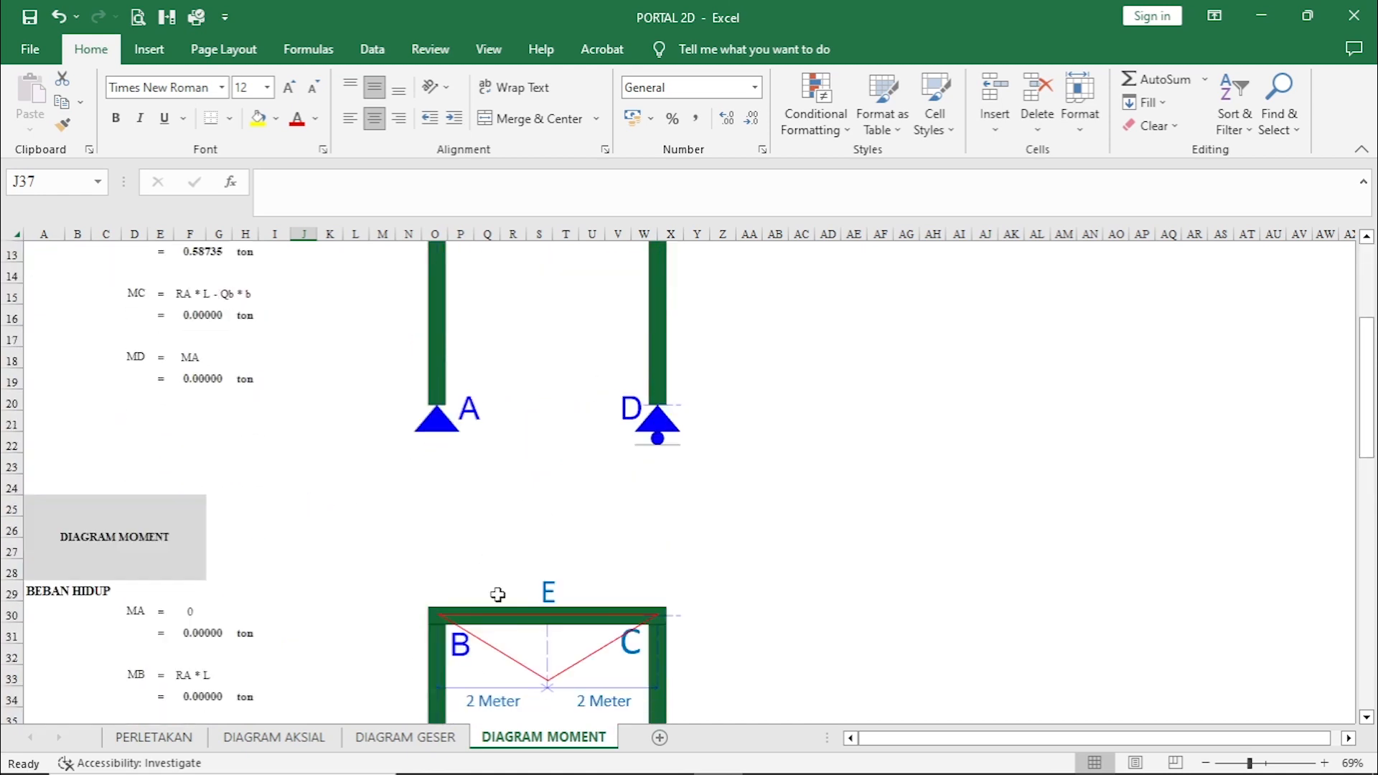
scroll(509, 575, "down", 3)
scroll(560, 566, "down", 8)
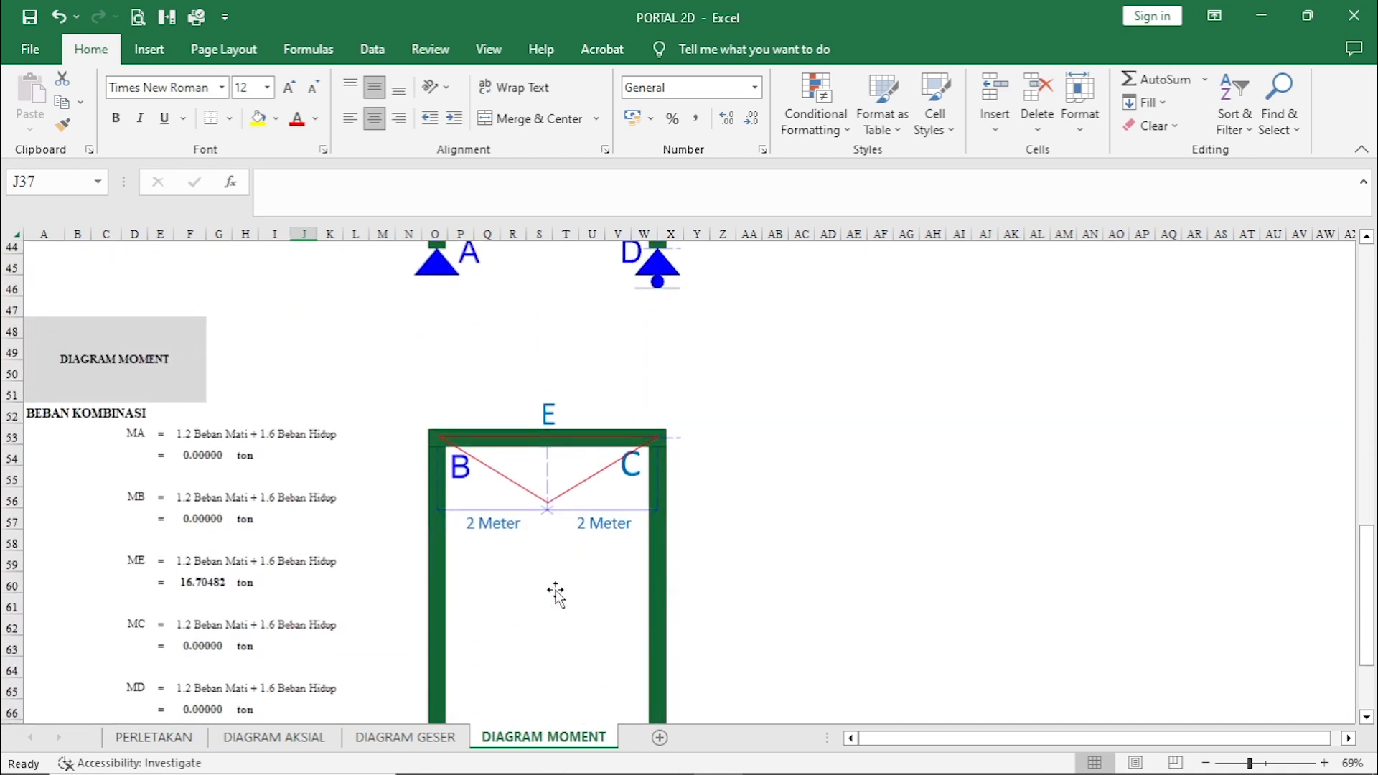
scroll(523, 582, "down", 2)
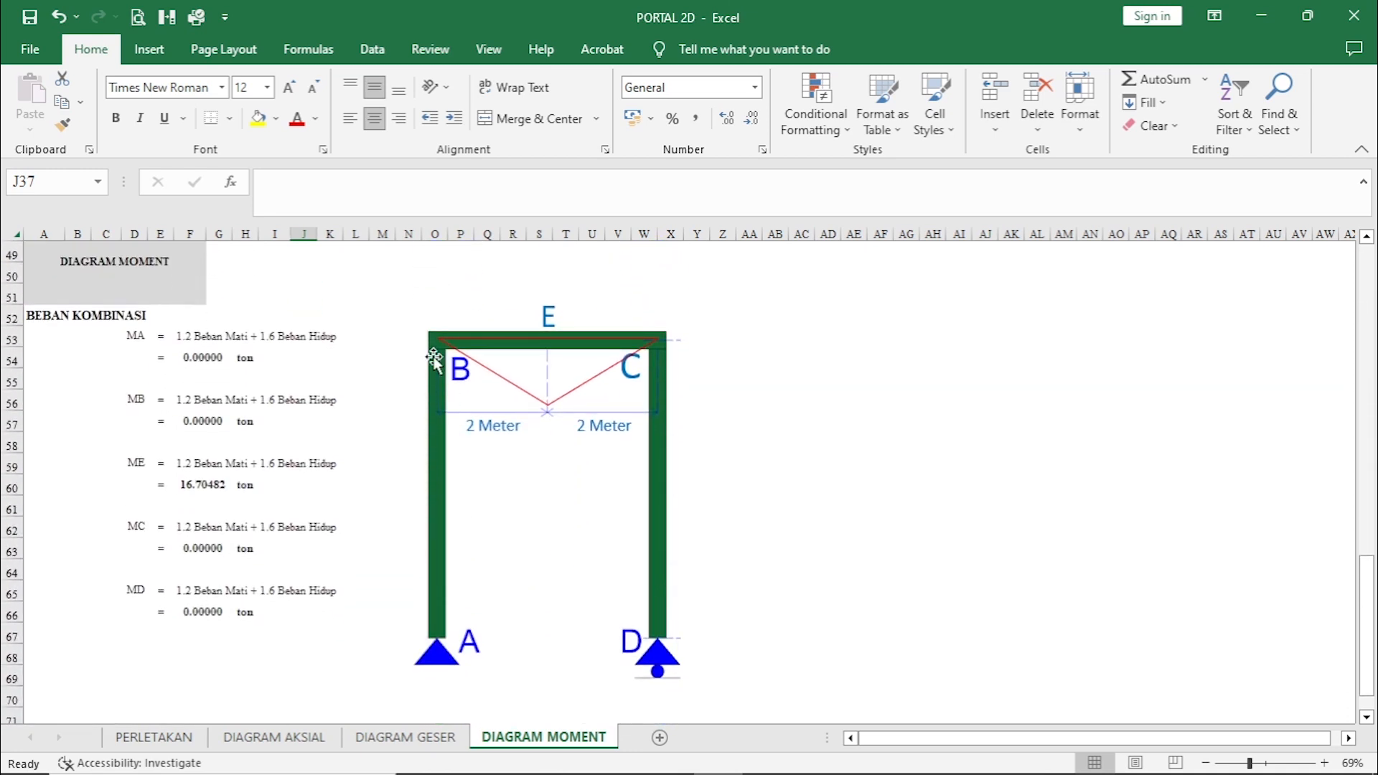